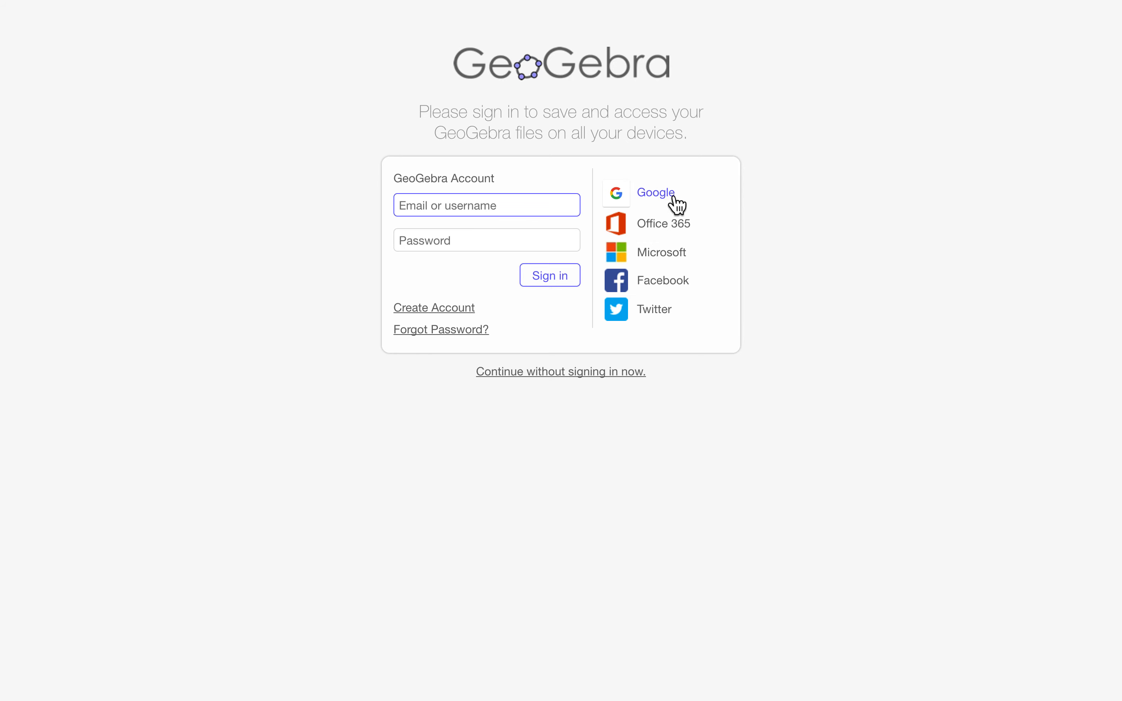
Try to sign in through Google with the account password, then abandon the sign-in and the pending save.
{"action": "left_click", "coordinate": [660, 203]}
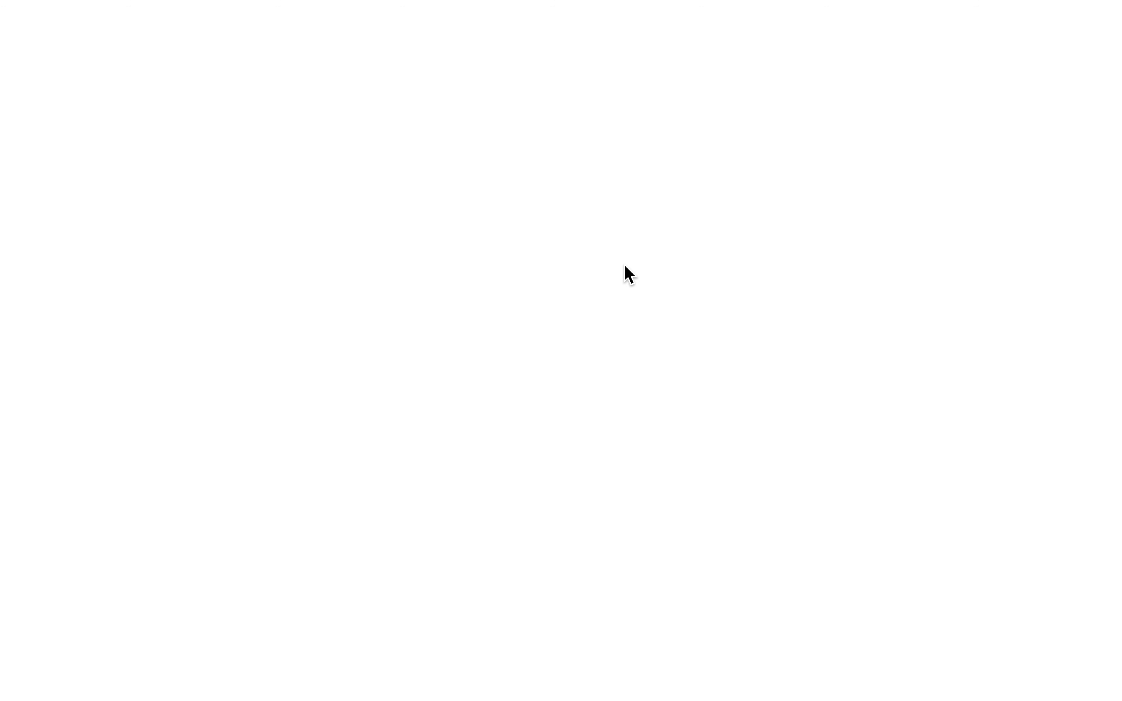
{"action": "left_click", "coordinate": [620, 163]}
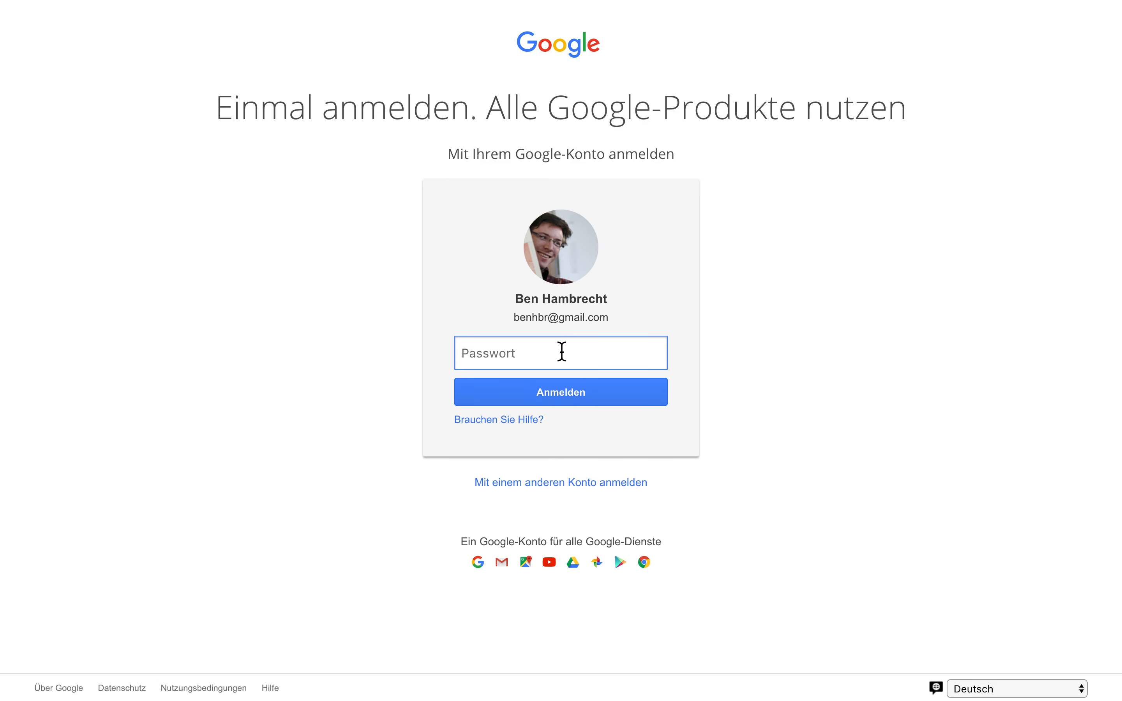
{"action": "type", "text": "****"}
{"action": "left_click", "coordinate": [574, 402]}
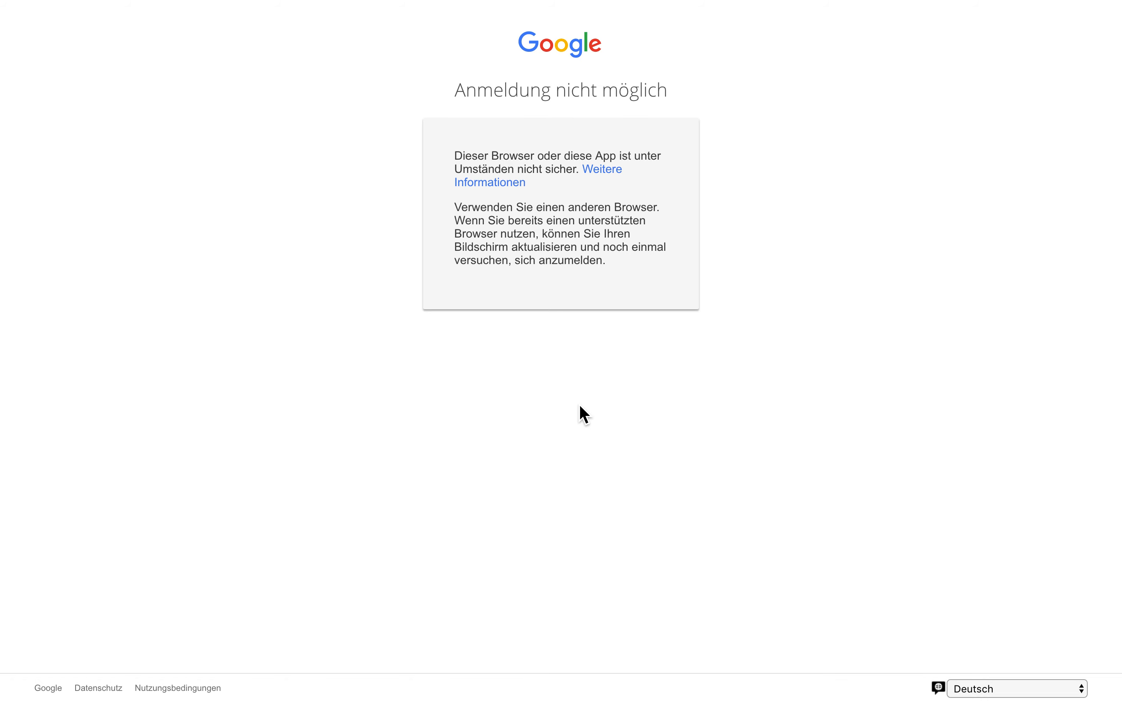
{"action": "mouse_move", "coordinate": [519, 4]}
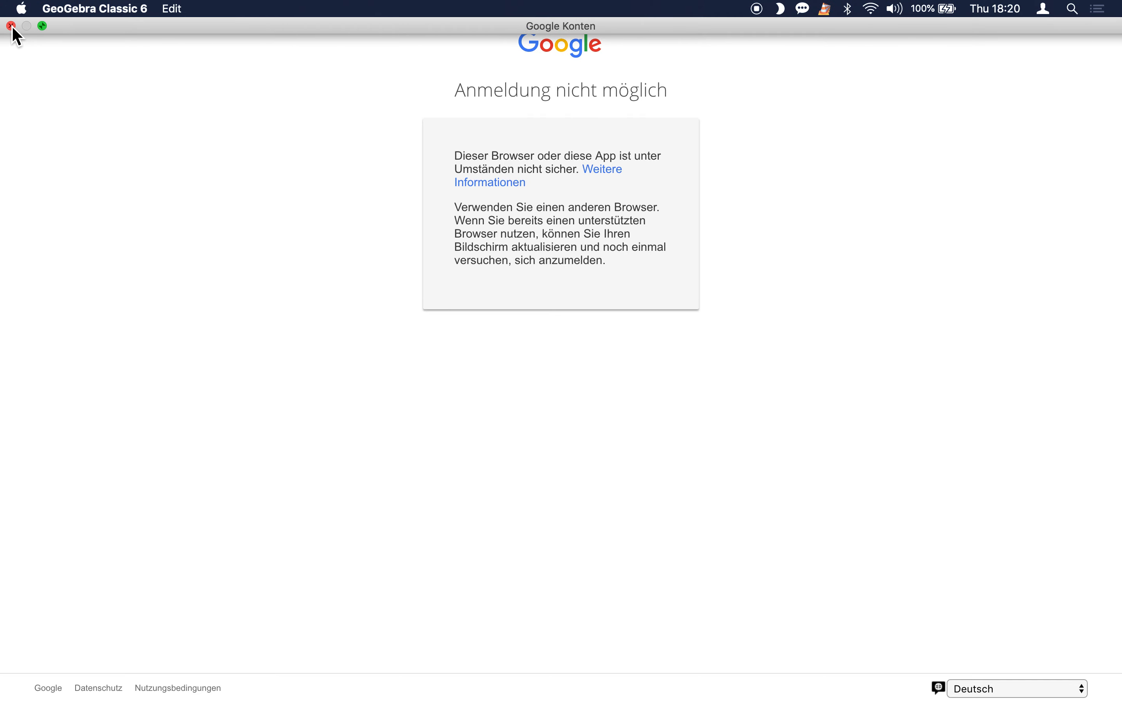
{"action": "left_click", "coordinate": [11, 26]}
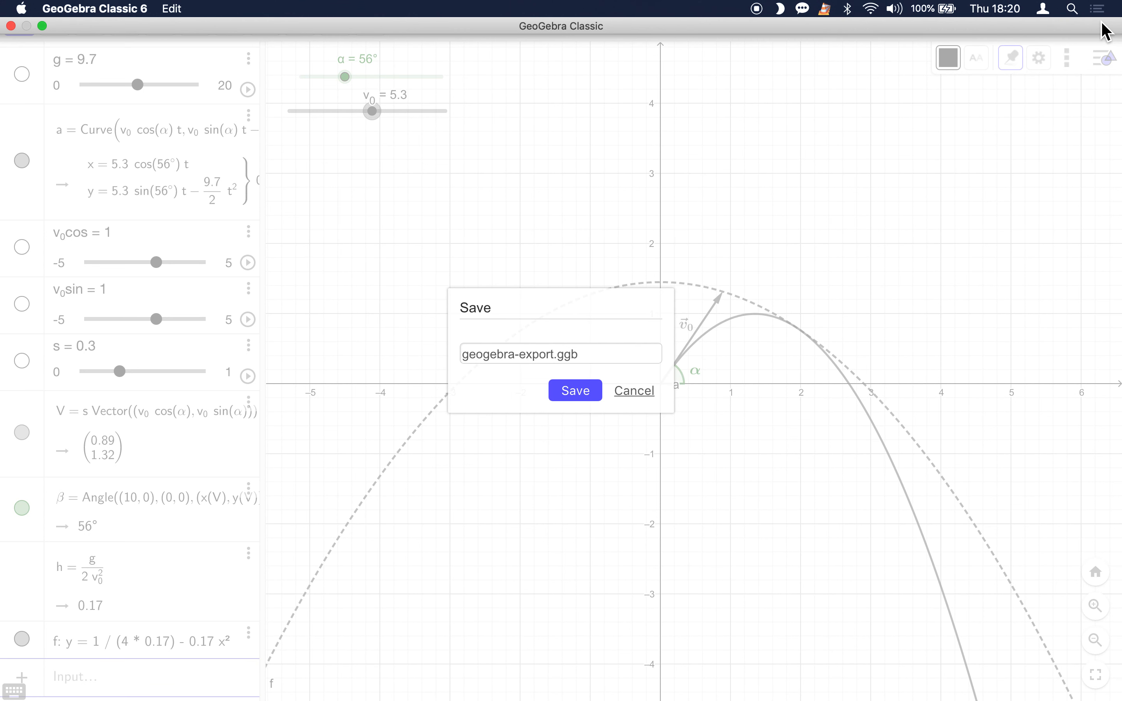
{"action": "left_click", "coordinate": [642, 394]}
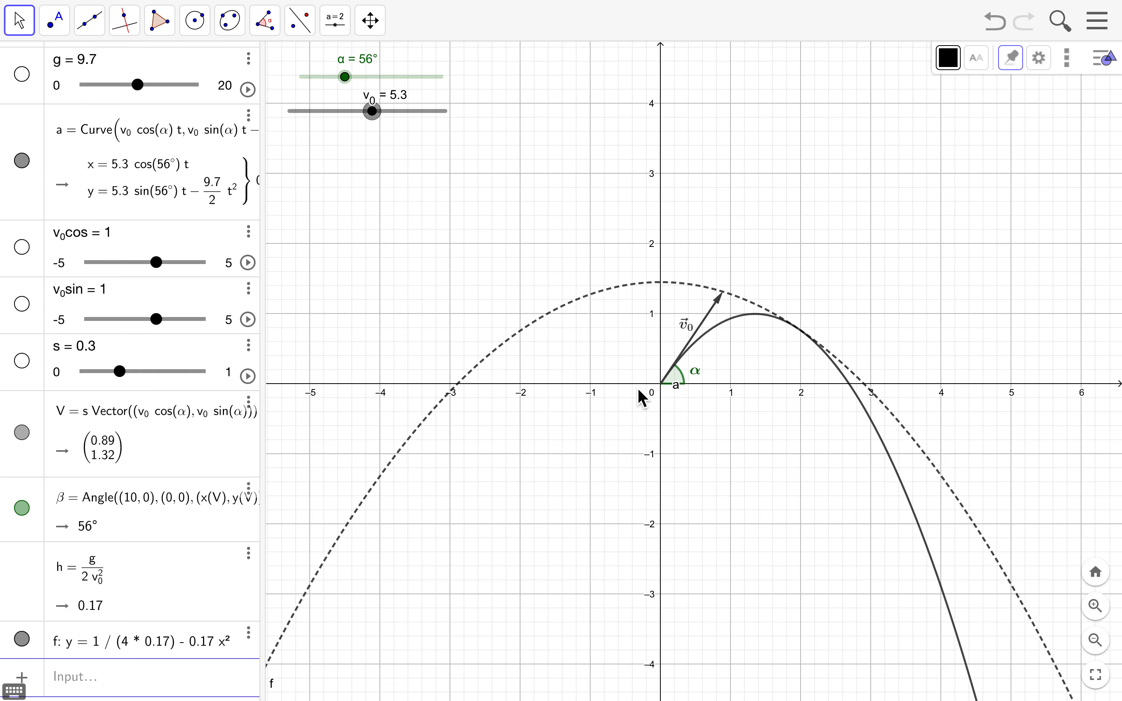
Download the construction in ggb format, proceeding to the choice of save location.
{"action": "left_click", "coordinate": [1098, 33]}
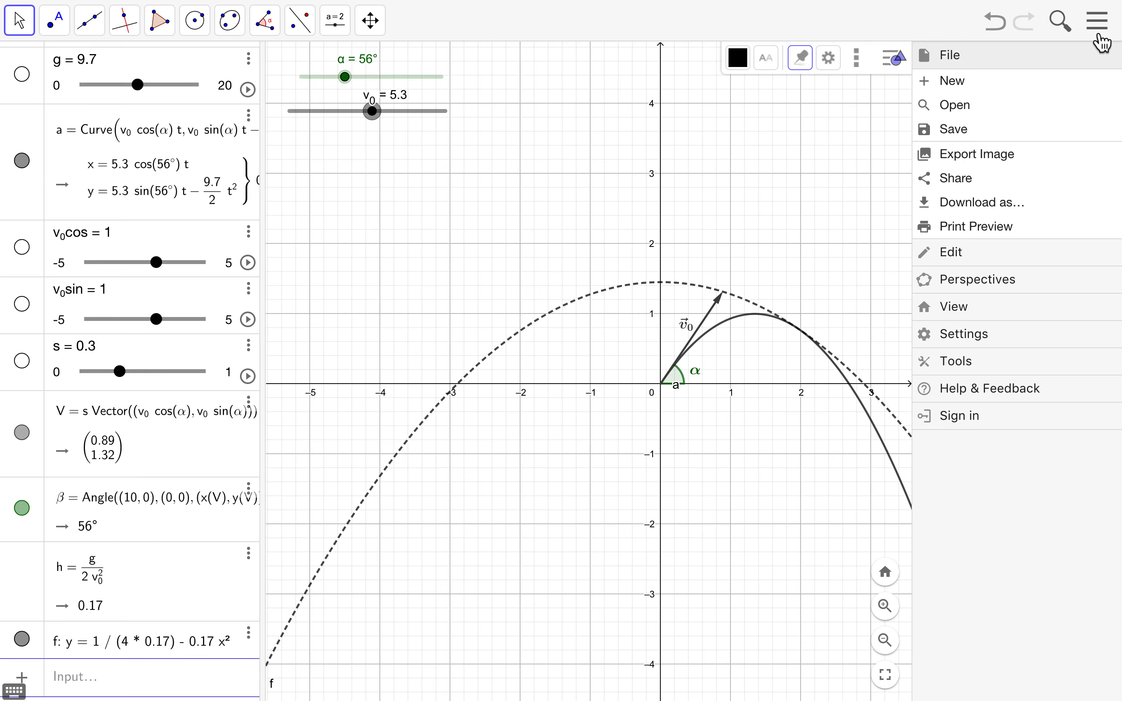
{"action": "left_click", "coordinate": [1001, 211]}
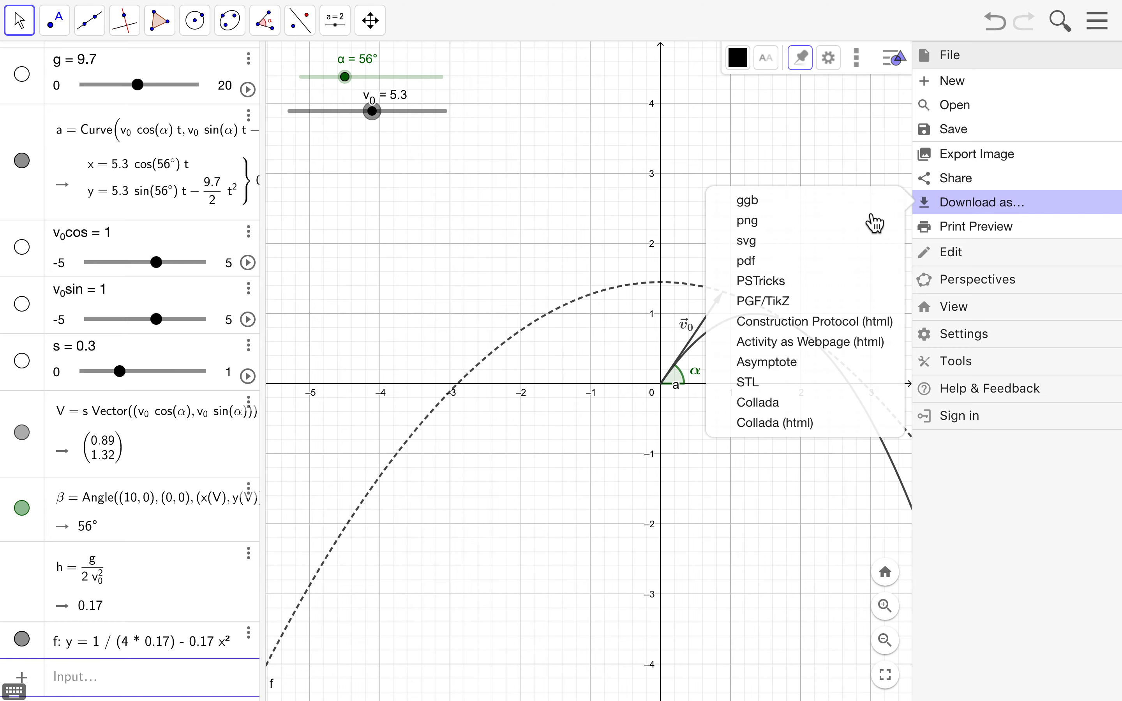
{"action": "left_click", "coordinate": [855, 204]}
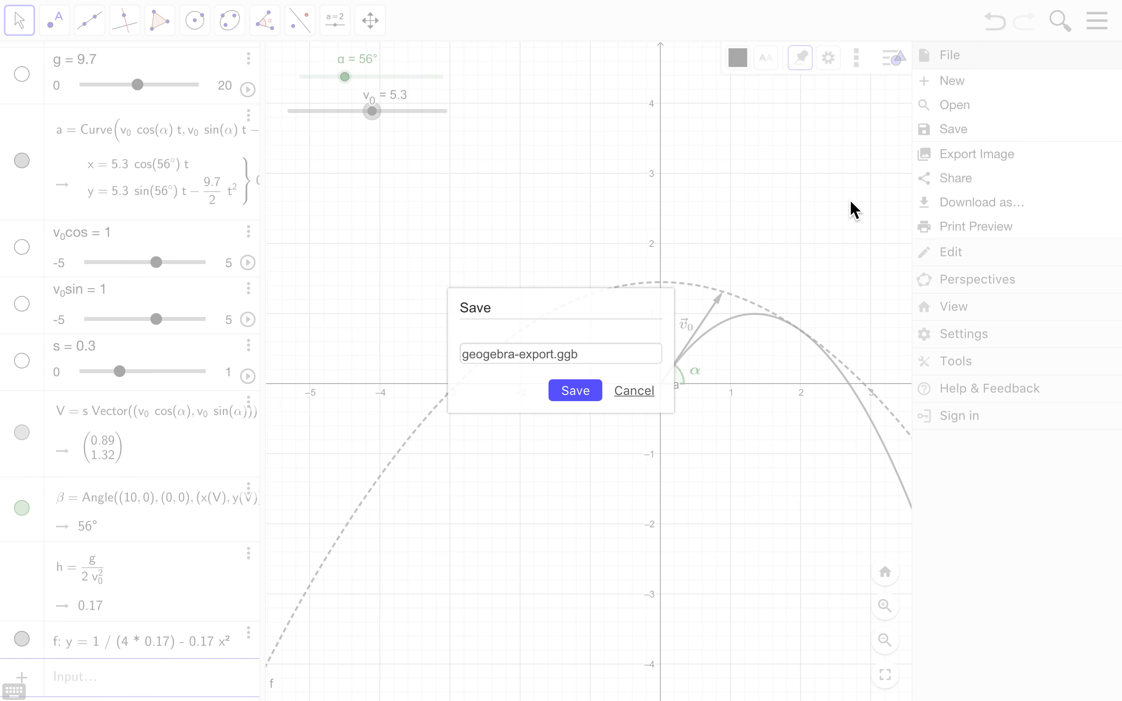
{"action": "left_click", "coordinate": [582, 399]}
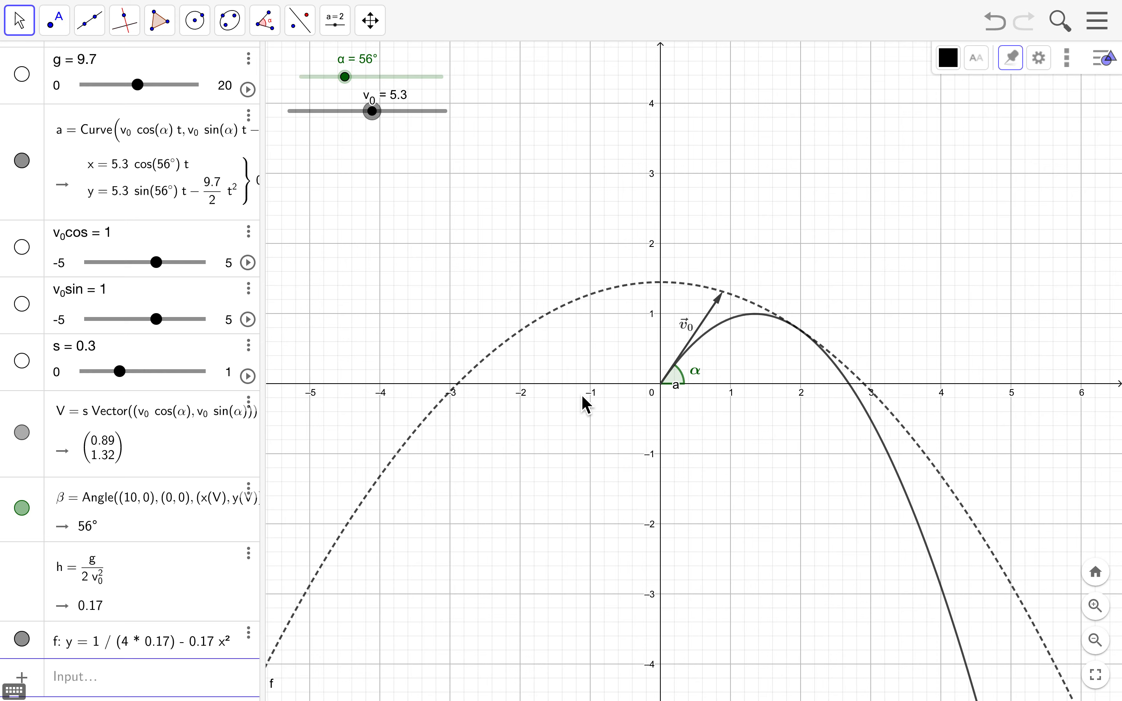
{"action": "key", "text": "super+s"}
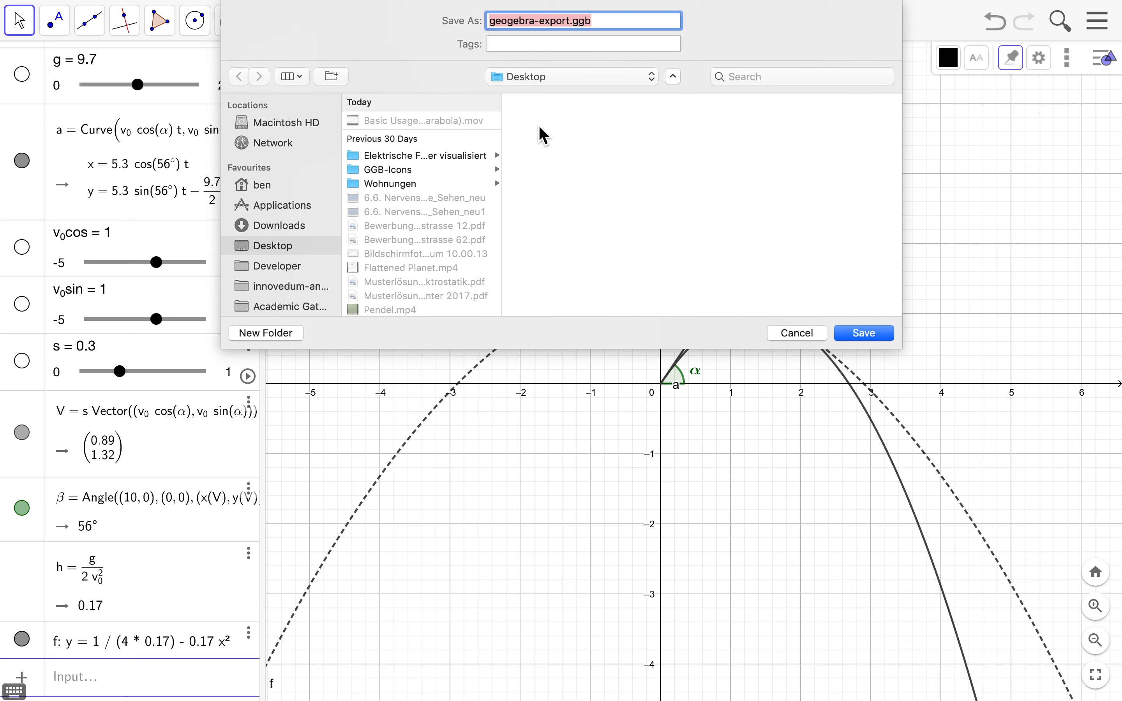
Create a new folder named demo inside the innovedum-analysis folder as the save location.
{"action": "left_click", "coordinate": [298, 294]}
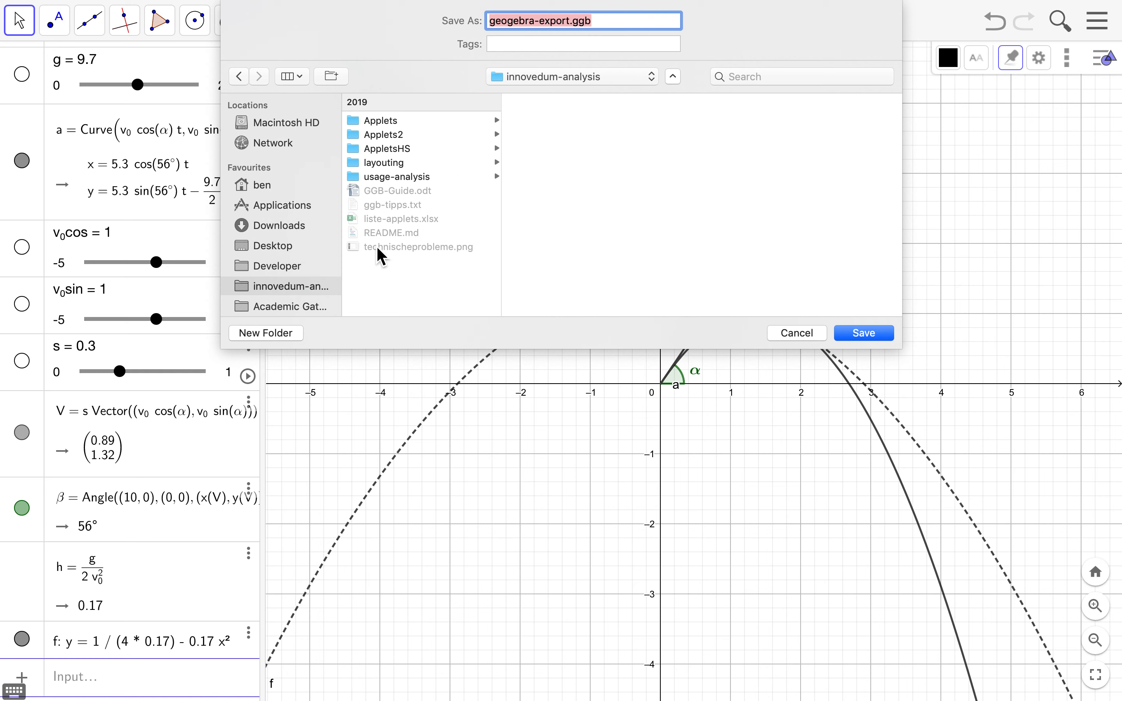
{"action": "left_click", "coordinate": [297, 335]}
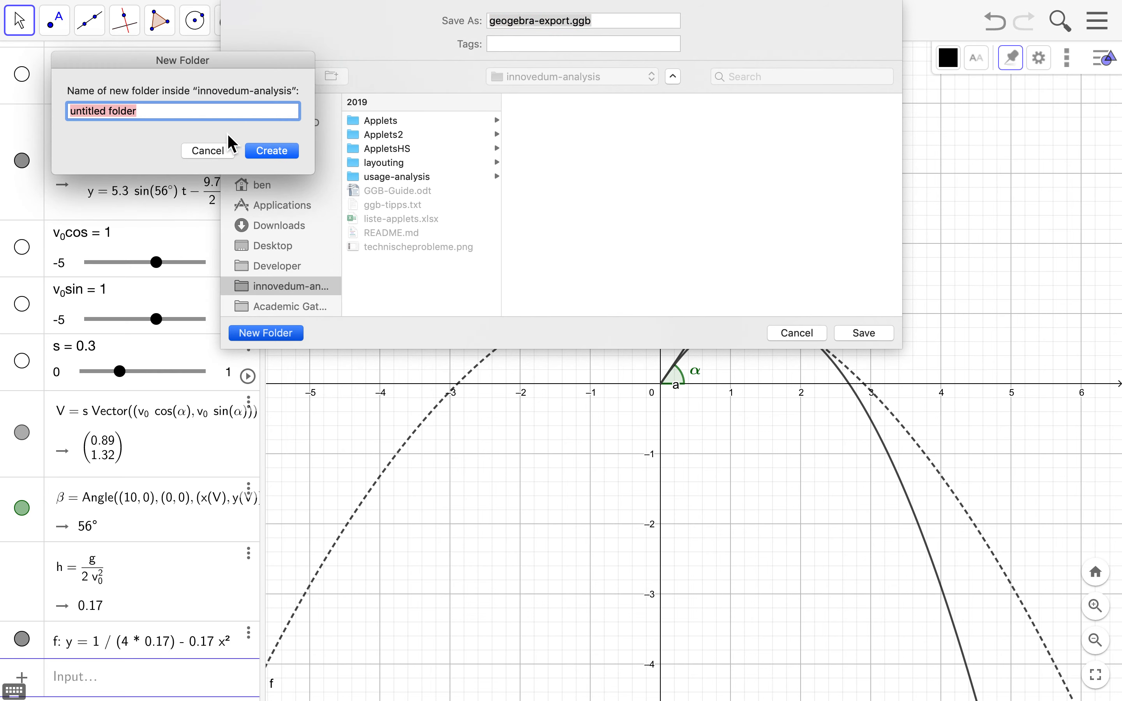
{"action": "type", "text": "demo"}
{"action": "key", "text": "Return"}
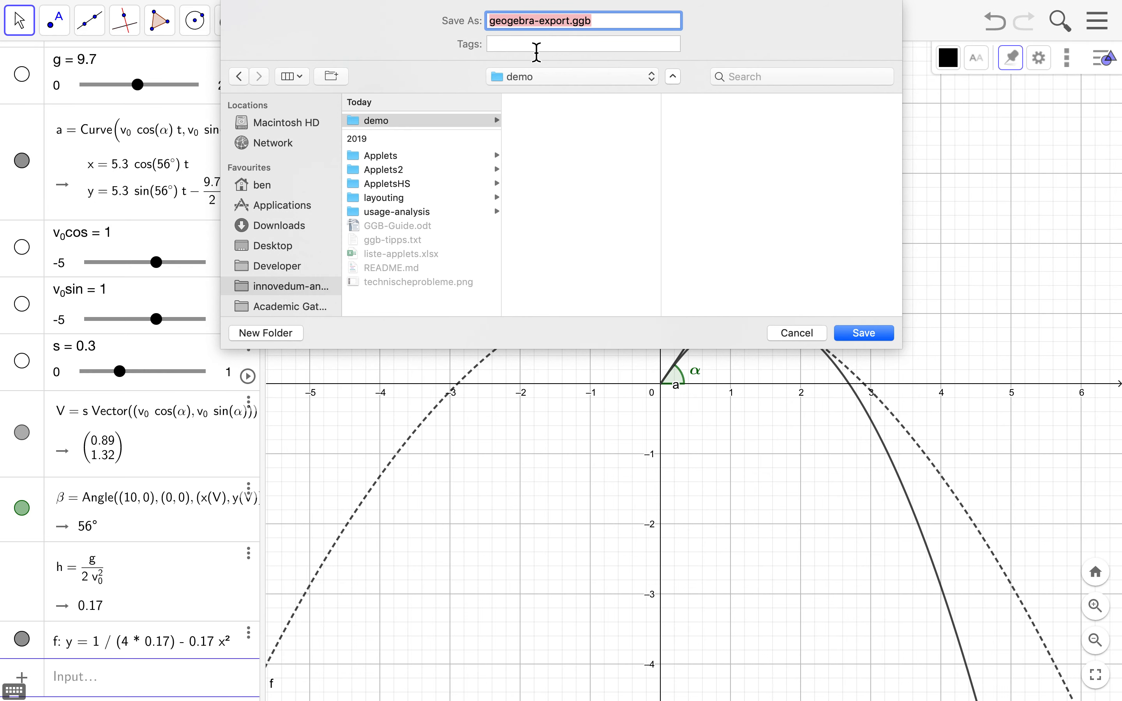
Name the file safety-parabola.ggb and save it in the demo folder.
{"action": "left_click_drag", "start_coordinate": [570, 20], "coordinate": [443, 26]}
{"action": "type", "text": "safet"}
{"action": "type", "text": "y-prabol"}
{"action": "key", "text": "BackSpace"}
{"action": "key", "text": "BackSpace"}
{"action": "key", "text": "BackSpace"}
{"action": "key", "text": "BackSpace"}
{"action": "key", "text": "BackSpace"}
{"action": "type", "text": "araol"}
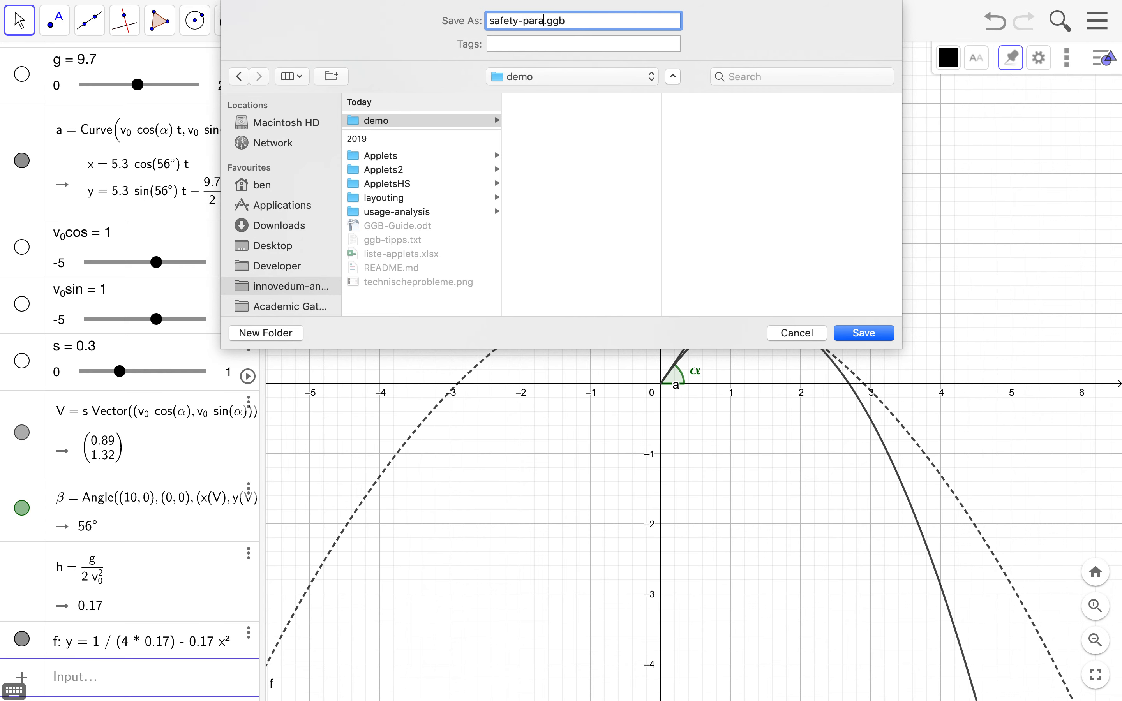
{"action": "key", "text": "BackSpace"}
{"action": "key", "text": "BackSpace"}
{"action": "type", "text": "bola"}
{"action": "key", "text": "Return"}
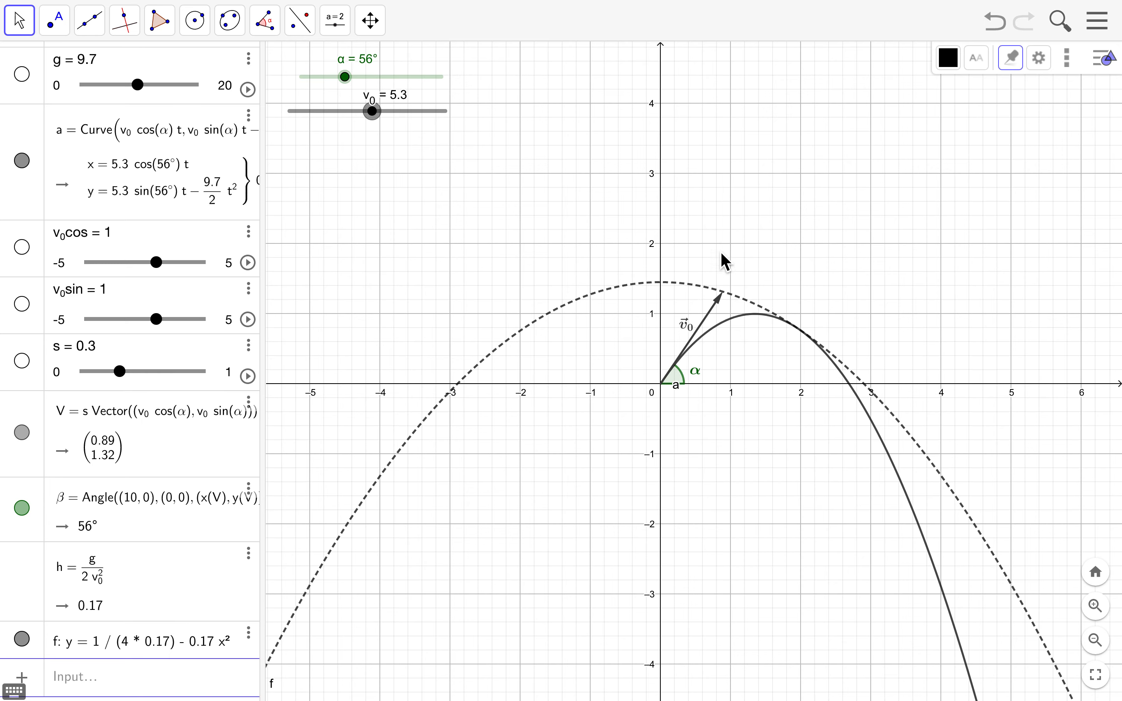
Set the background colour of the graphics view to black (#000000).
{"action": "mouse_move", "coordinate": [768, 234]}
{"action": "left_mouse_down"}
{"action": "mouse_move", "coordinate": [798, 234]}
{"action": "mouse_move", "coordinate": [756, 218]}
{"action": "left_mouse_up"}
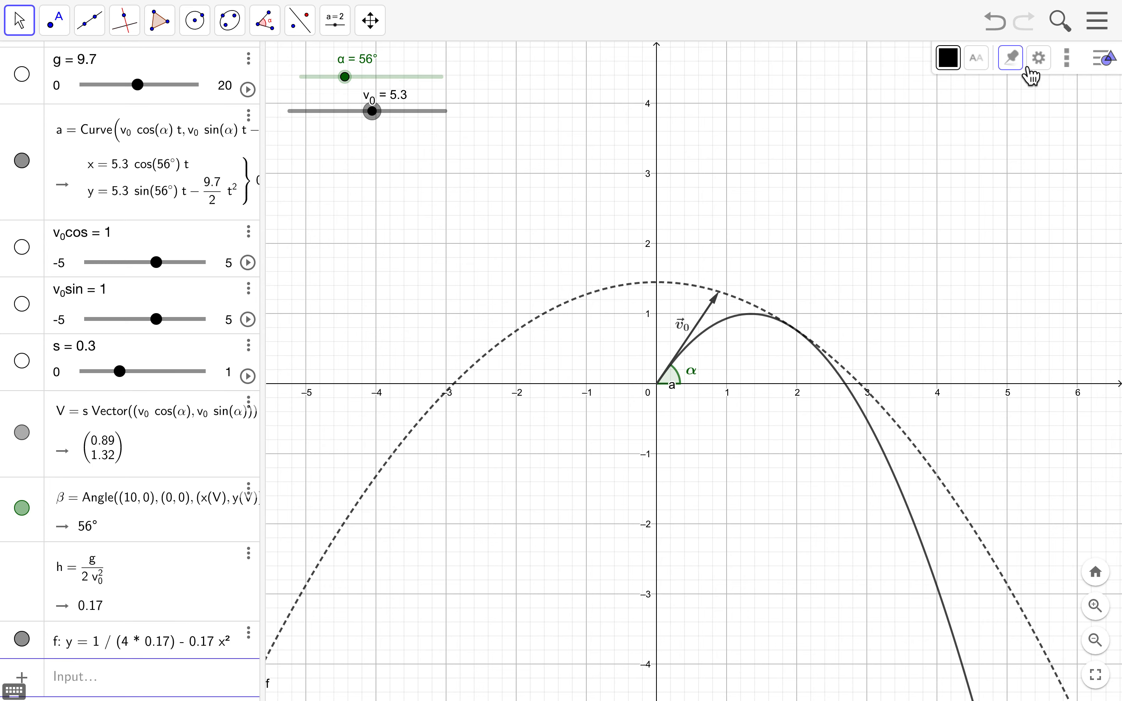
{"action": "left_click", "coordinate": [1048, 61]}
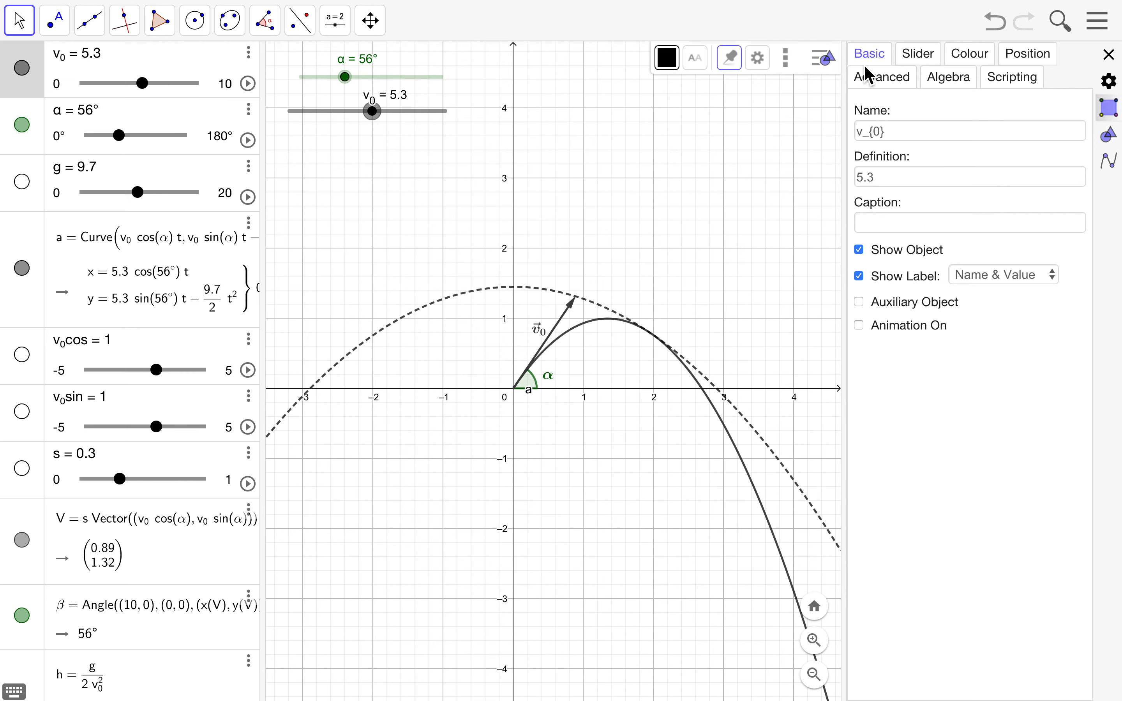
{"action": "left_click", "coordinate": [746, 118]}
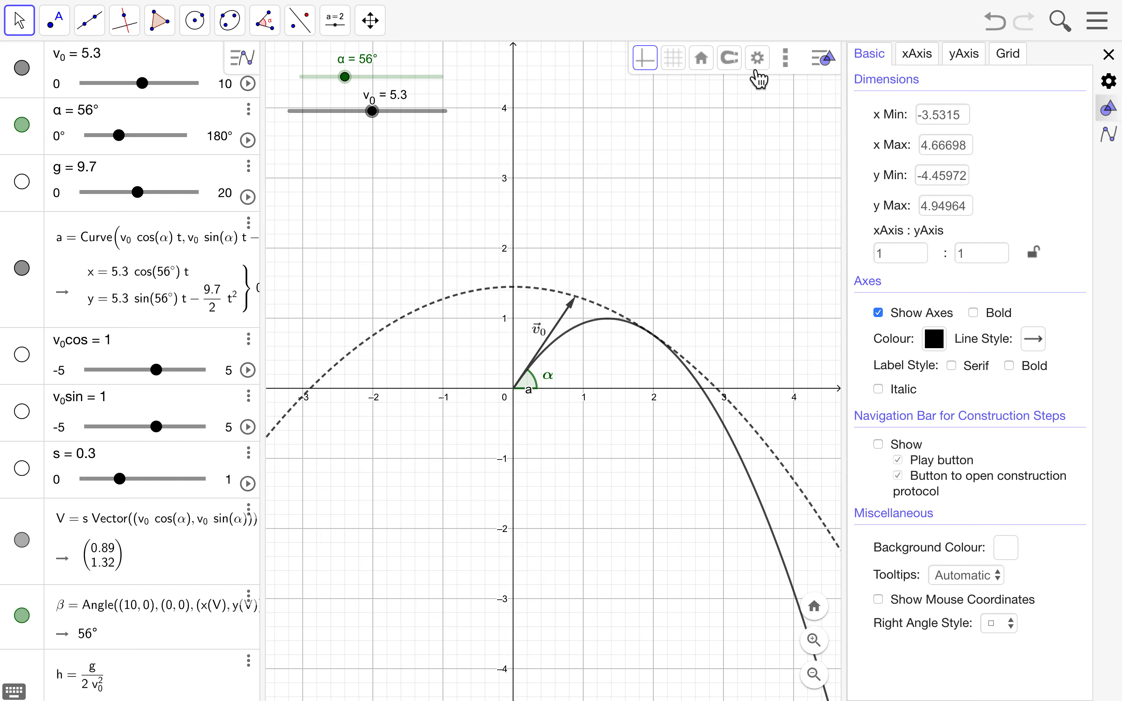
{"action": "left_click", "coordinate": [763, 66]}
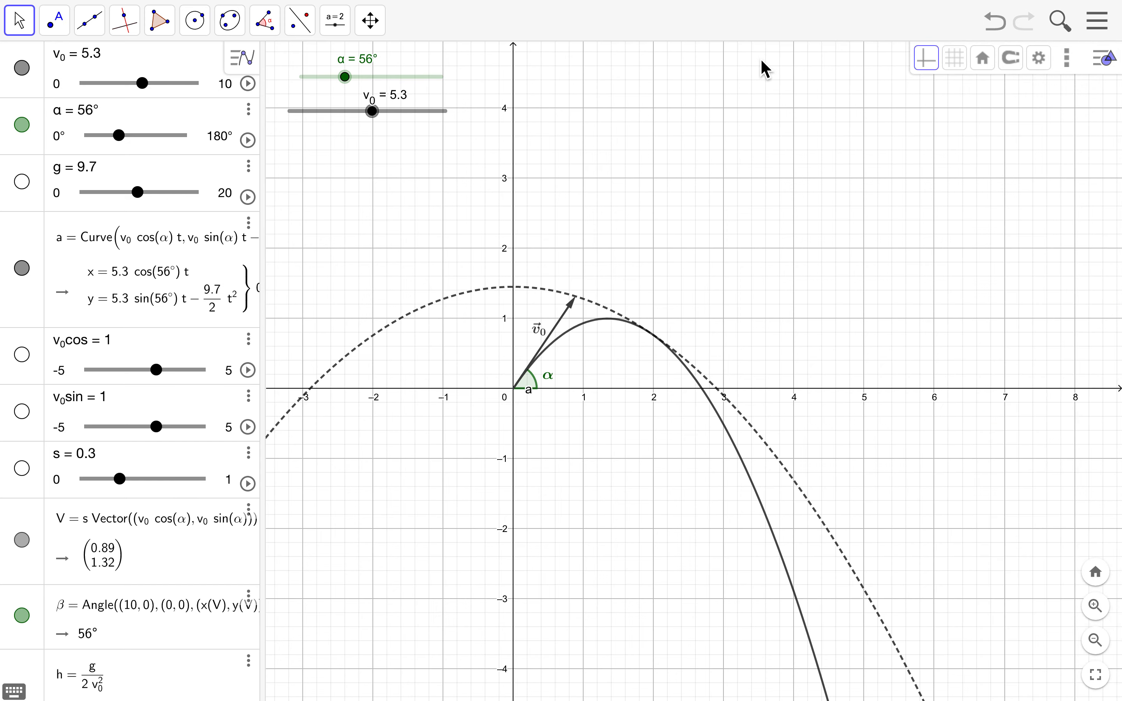
{"action": "left_click", "coordinate": [1038, 59]}
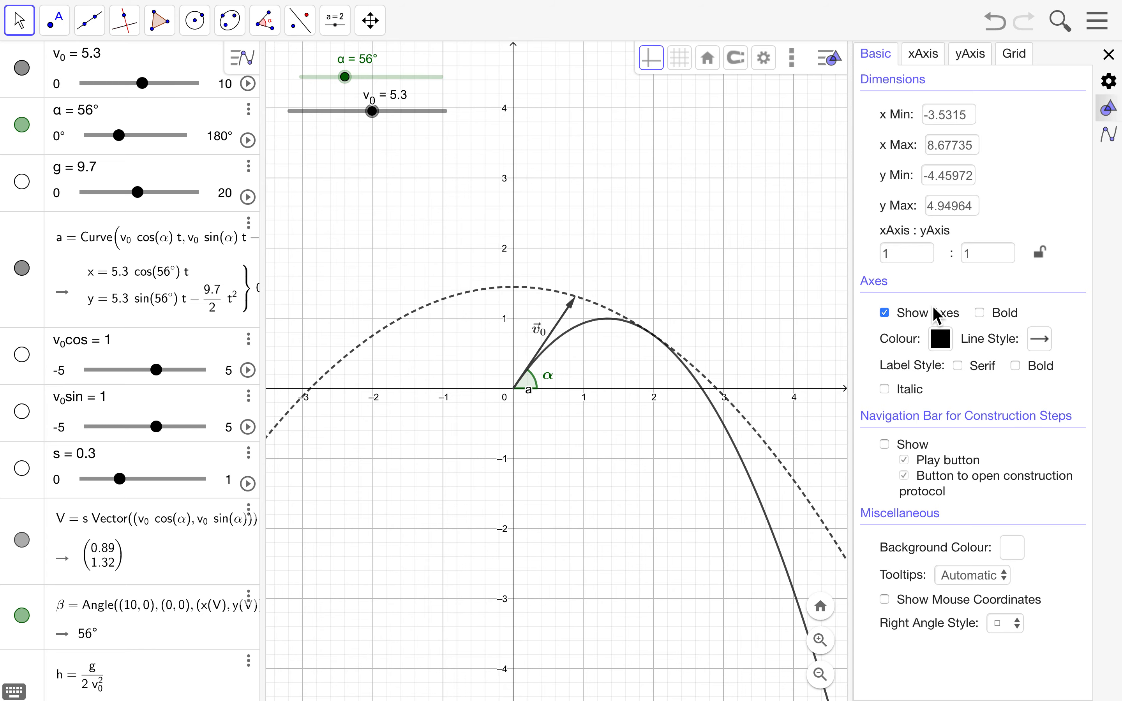
{"action": "left_click", "coordinate": [1012, 550]}
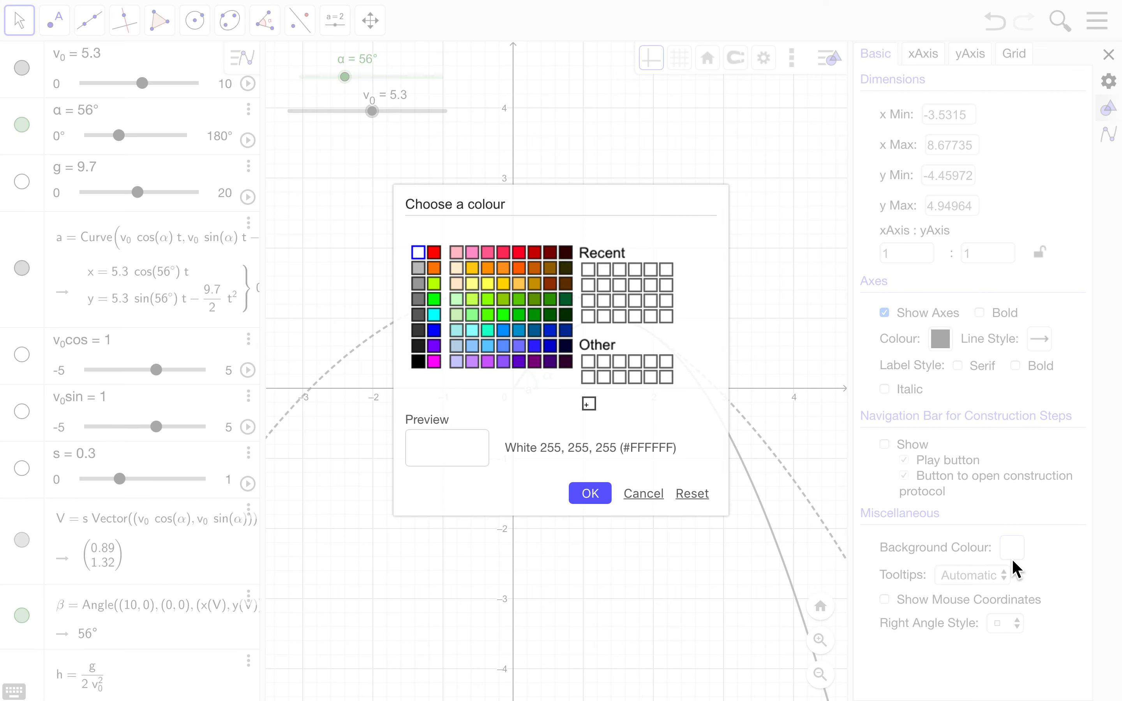
{"action": "left_click", "coordinate": [420, 362]}
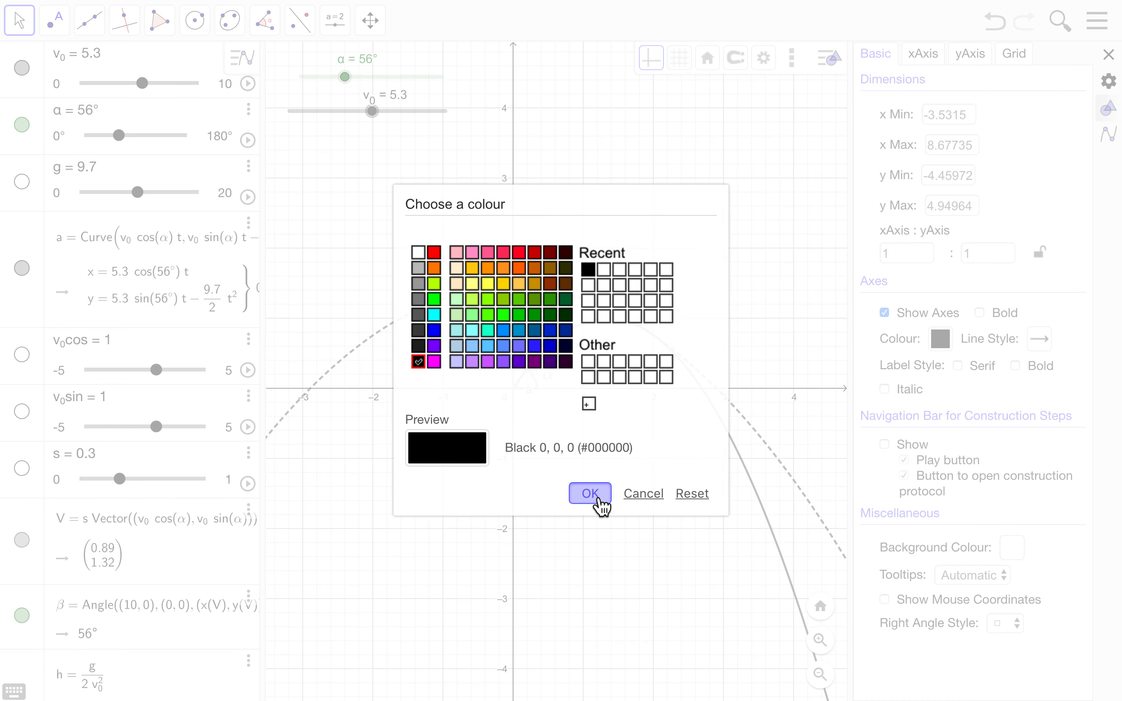
{"action": "left_click", "coordinate": [597, 500]}
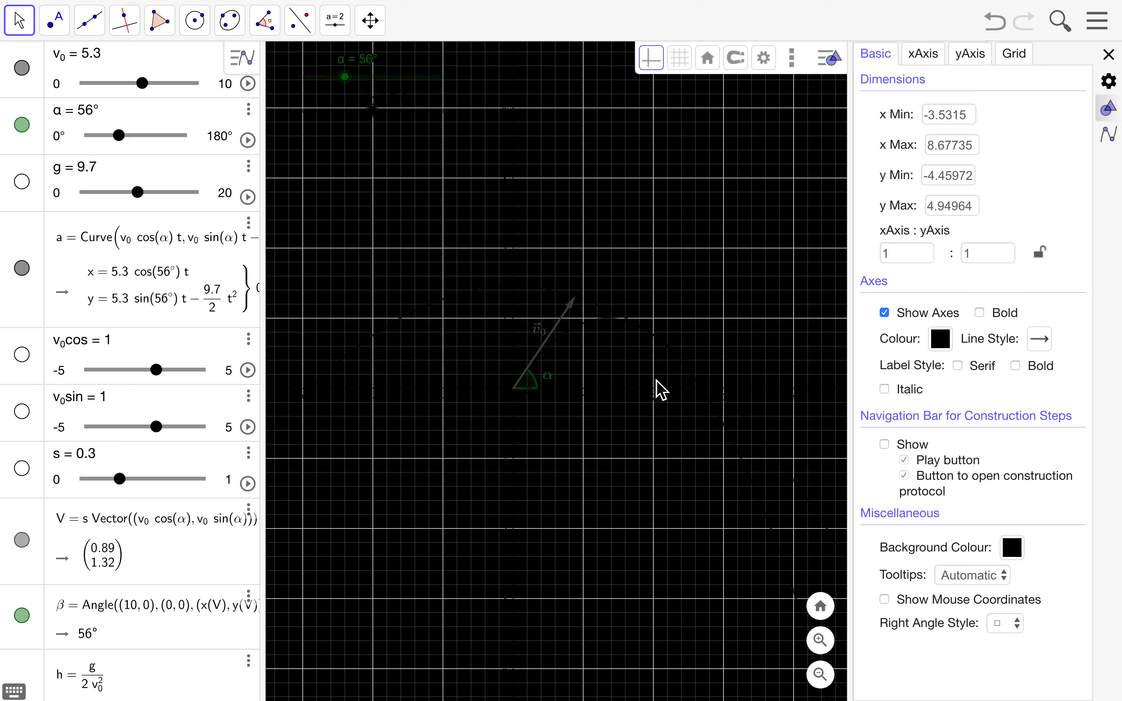
Set the colour of the coordinate axes to white and make the axes bold.
{"action": "left_click", "coordinate": [657, 401]}
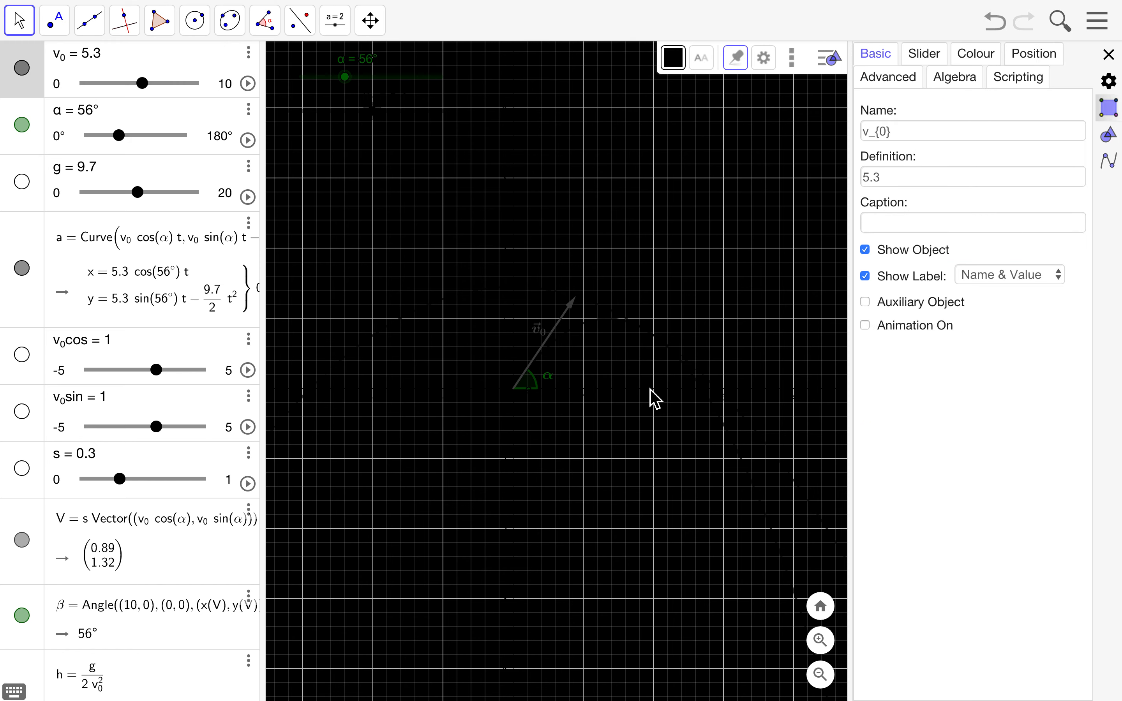
{"action": "left_click", "coordinate": [705, 94]}
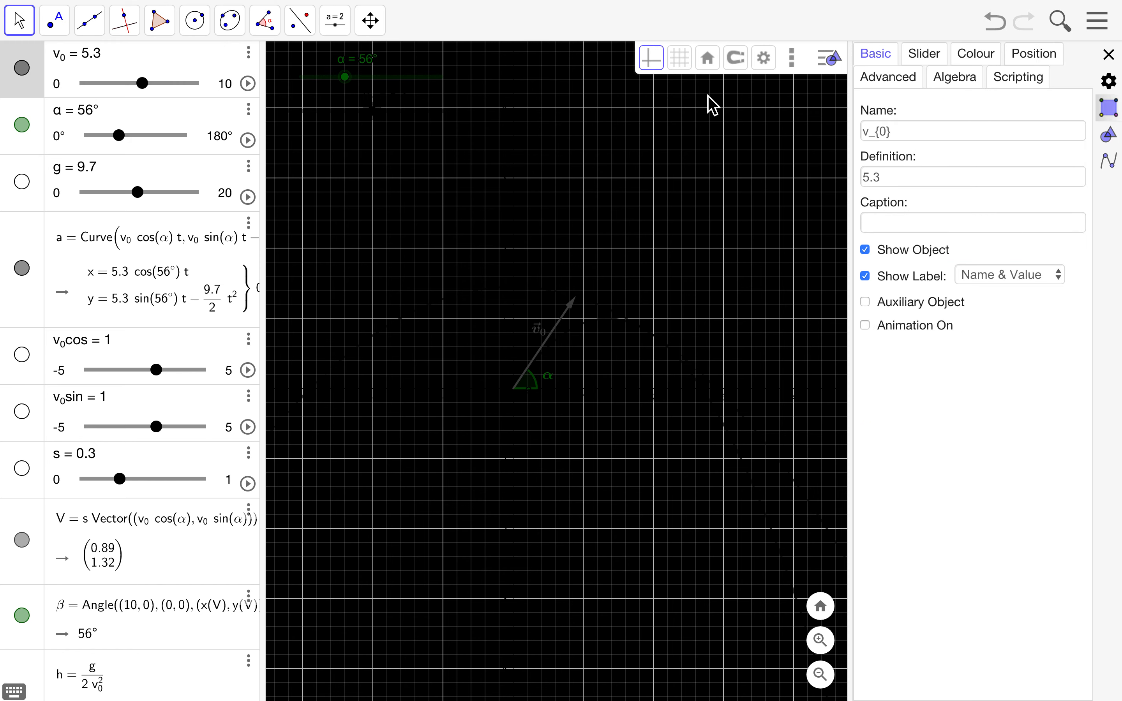
{"action": "left_click", "coordinate": [772, 60]}
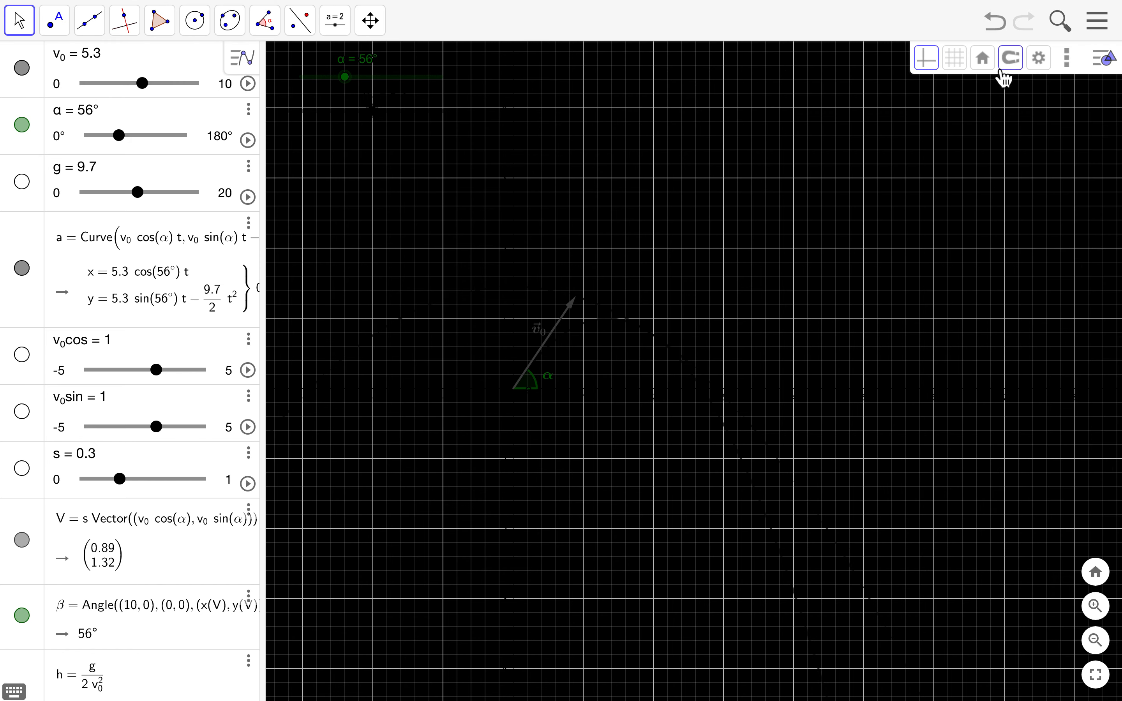
{"action": "left_click", "coordinate": [1047, 66]}
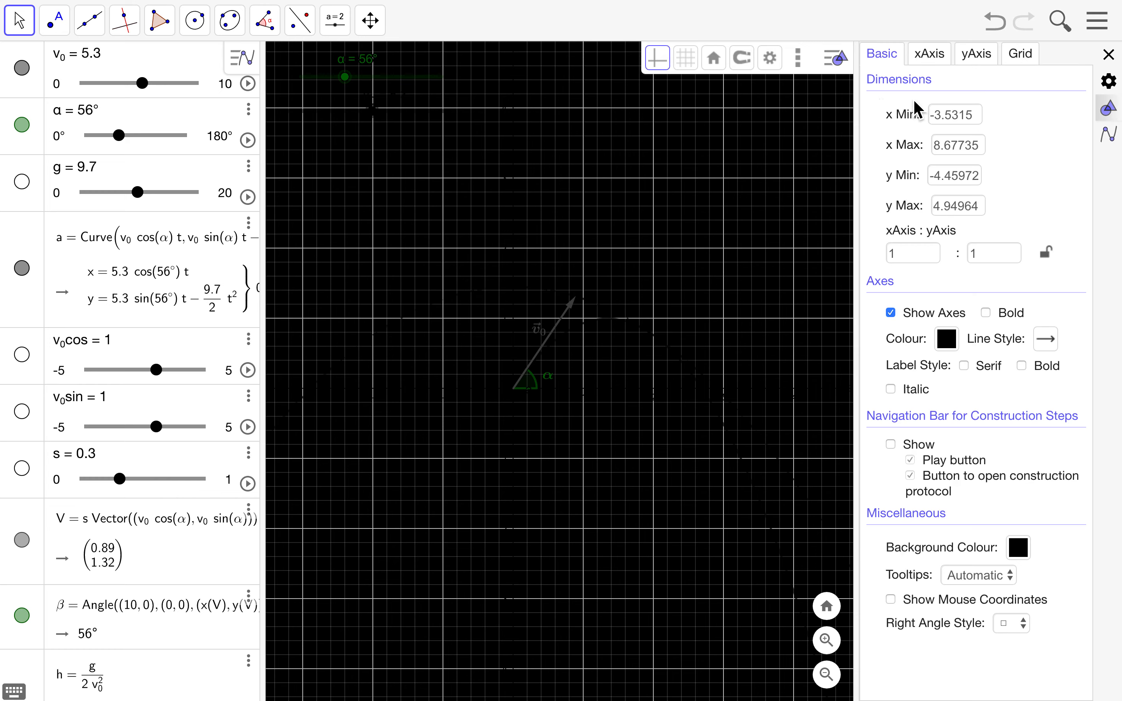
{"action": "left_click", "coordinate": [926, 56]}
{"action": "left_click", "coordinate": [883, 54]}
{"action": "left_click", "coordinate": [946, 339]}
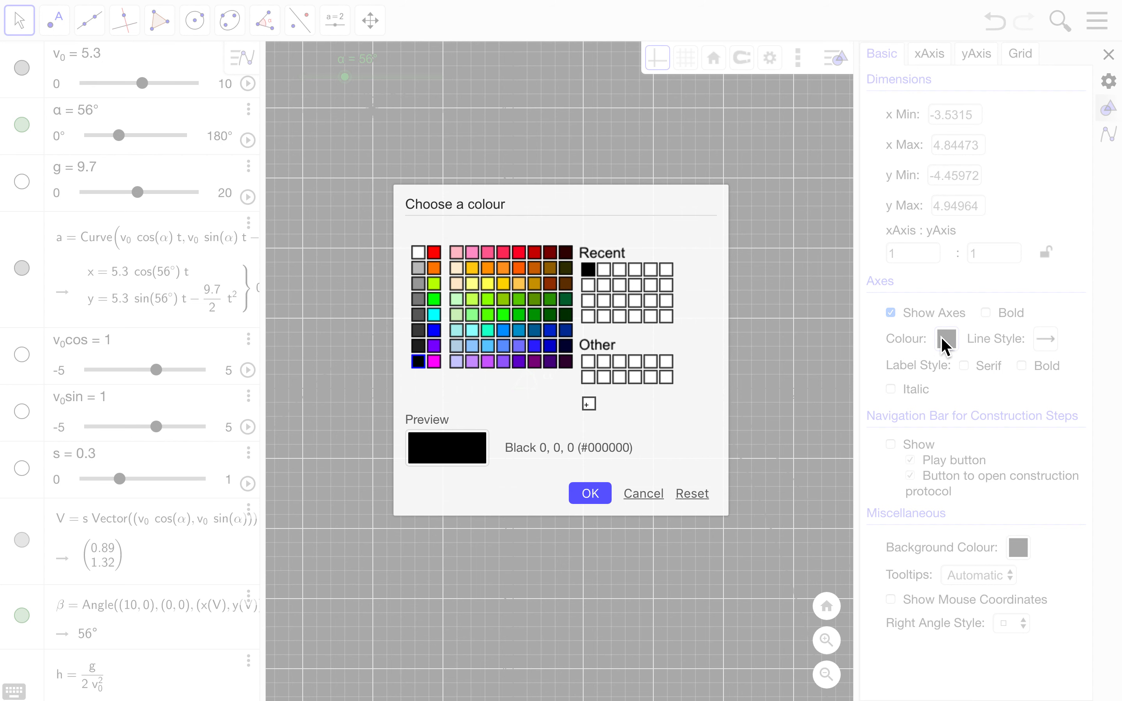
{"action": "left_click", "coordinate": [418, 253]}
{"action": "left_click", "coordinate": [596, 498]}
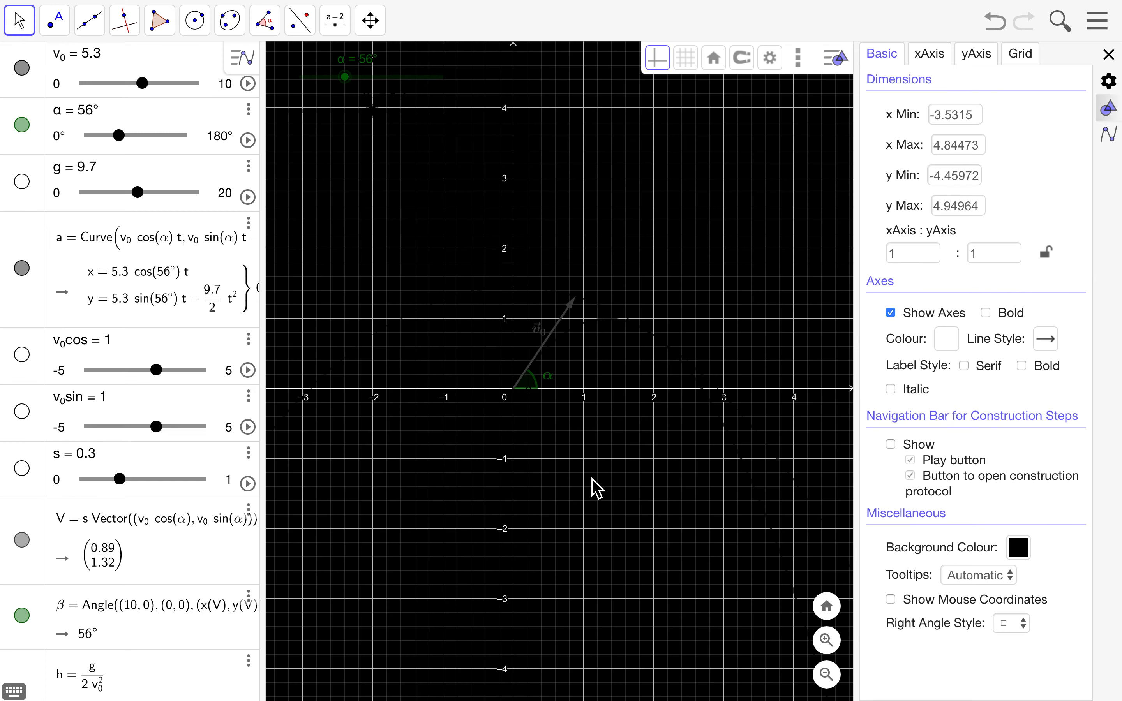
{"action": "left_click", "coordinate": [987, 314]}
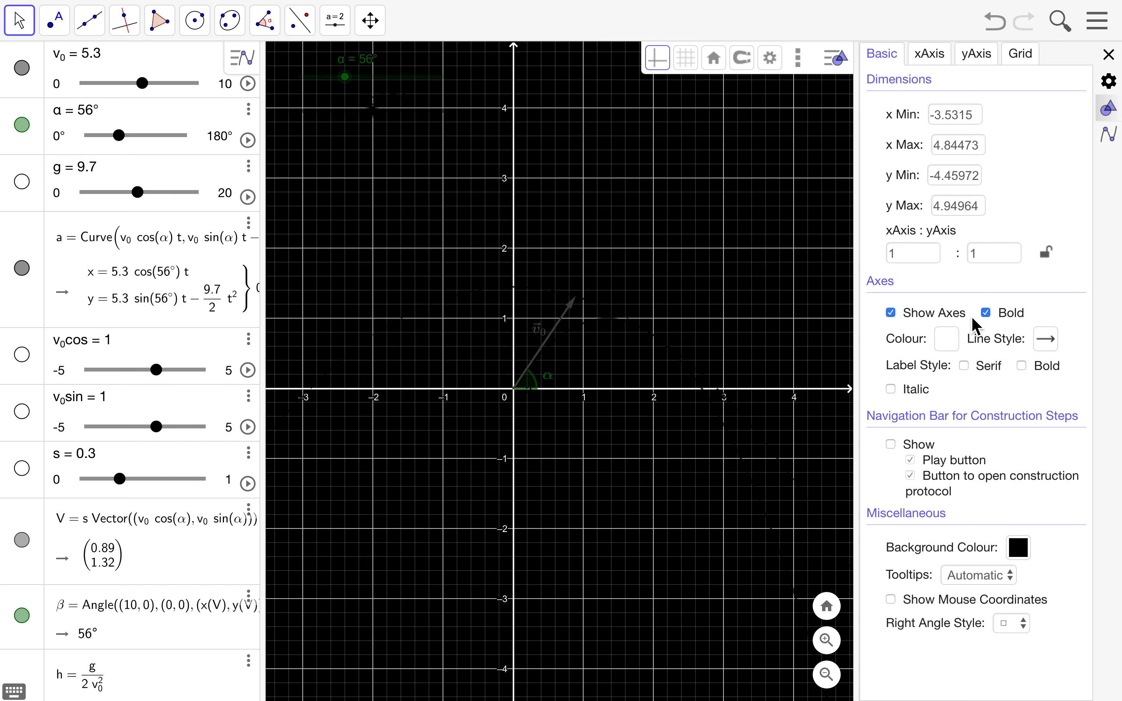
Colour the trajectory curve a red (#FF0000) and set its line thickness to 10.
{"action": "left_click", "coordinate": [651, 341]}
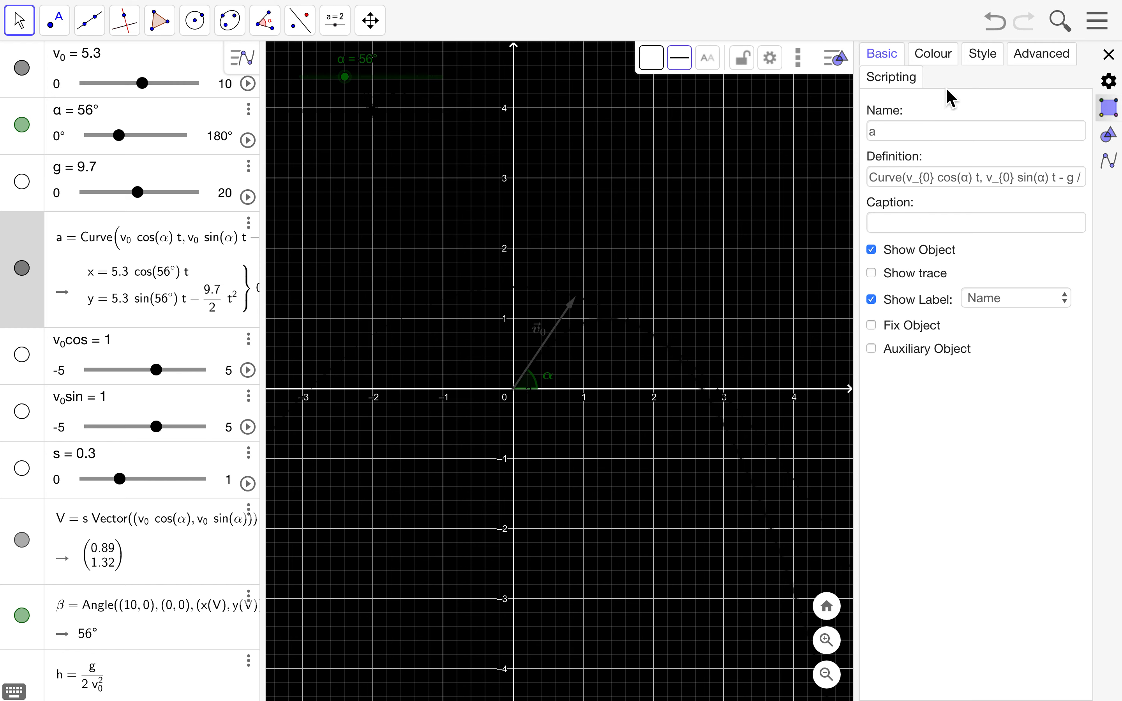
{"action": "left_click", "coordinate": [954, 59]}
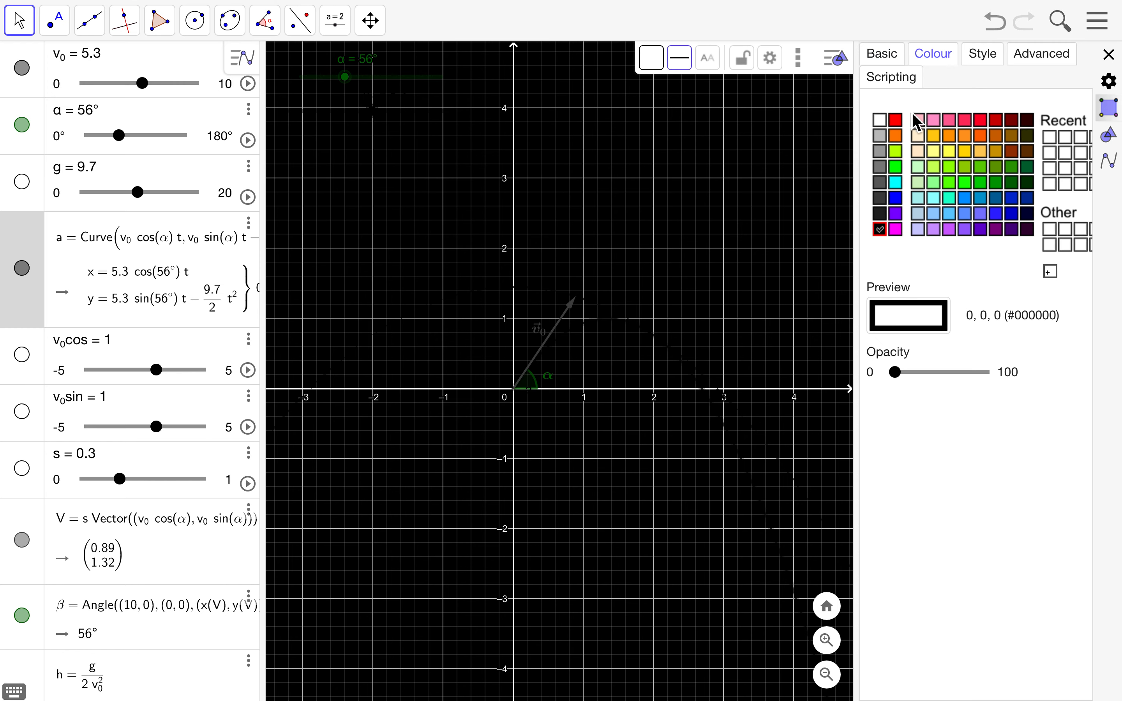
{"action": "left_click", "coordinate": [900, 122]}
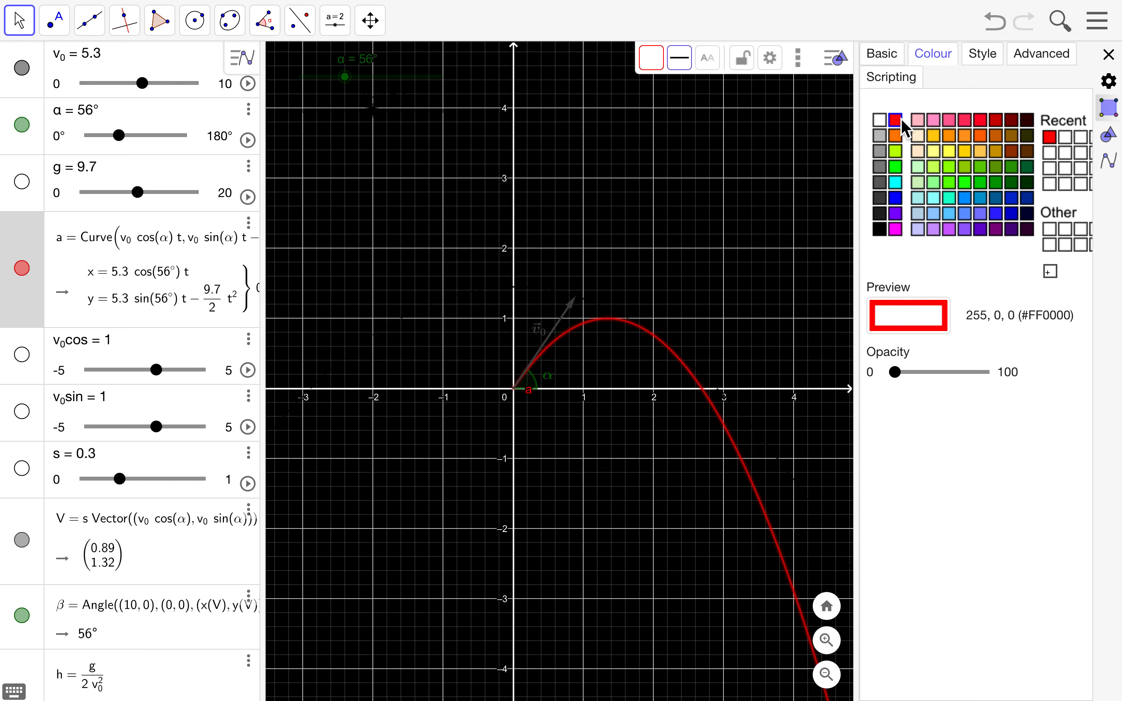
{"action": "left_click", "coordinate": [985, 59]}
{"action": "left_click_drag", "start_coordinate": [910, 126], "coordinate": [949, 128]}
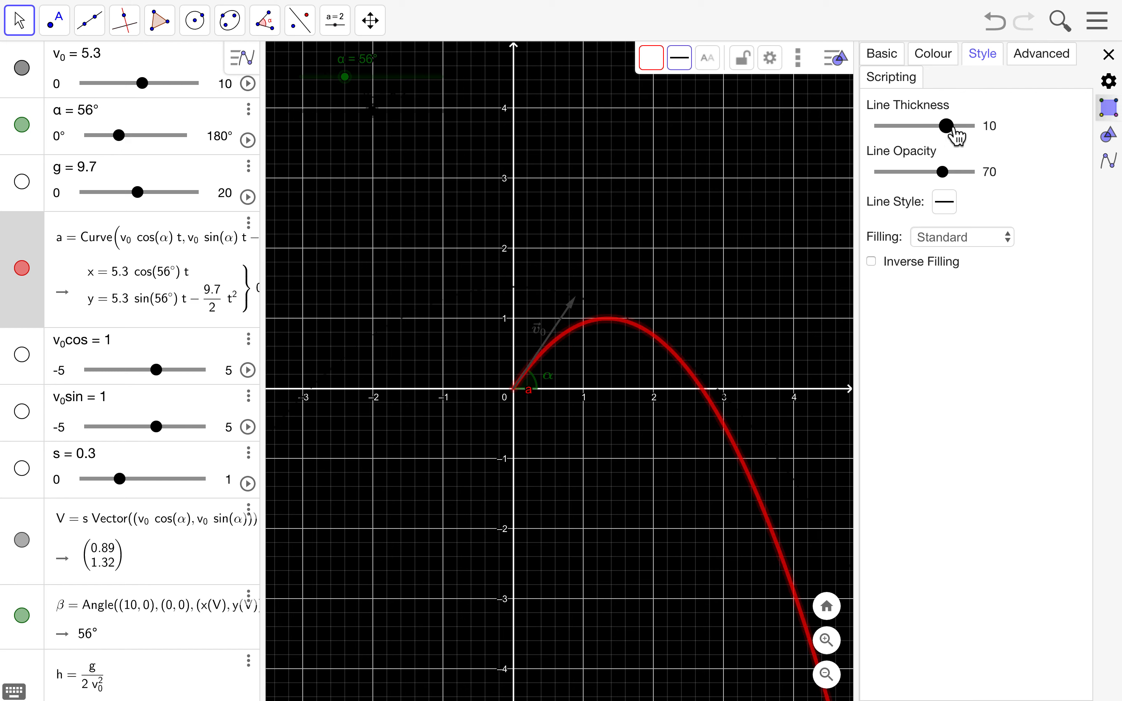
Set the red trajectory curve's line opacity to 100 and hide its label.
{"action": "left_click_drag", "start_coordinate": [946, 173], "coordinate": [1006, 175]}
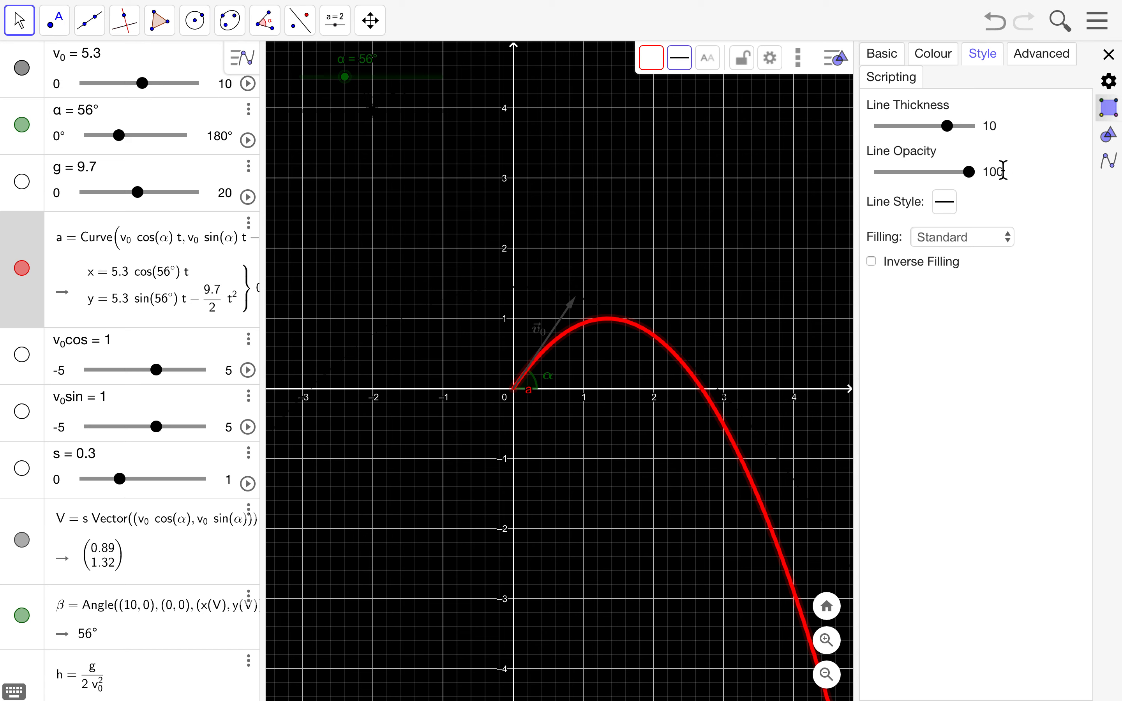
{"action": "left_click", "coordinate": [898, 58]}
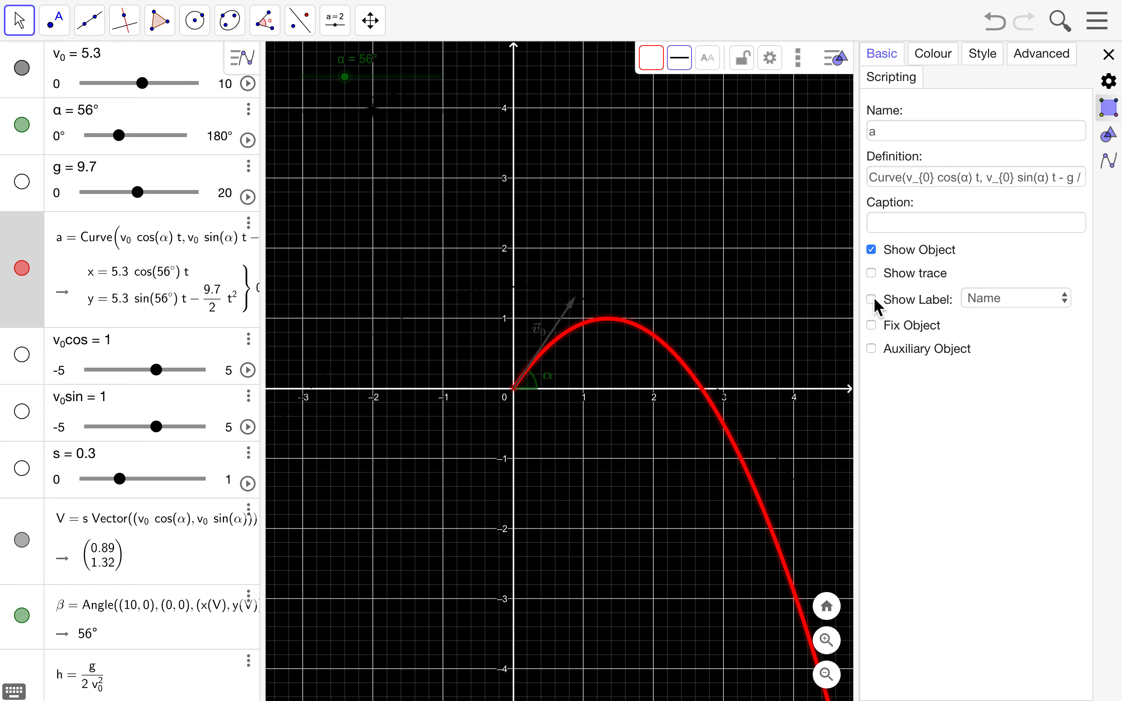
Colour the dashed safety parabola f yellow (#FFFF66) and set its line opacity to 100.
{"action": "left_click", "coordinate": [576, 306]}
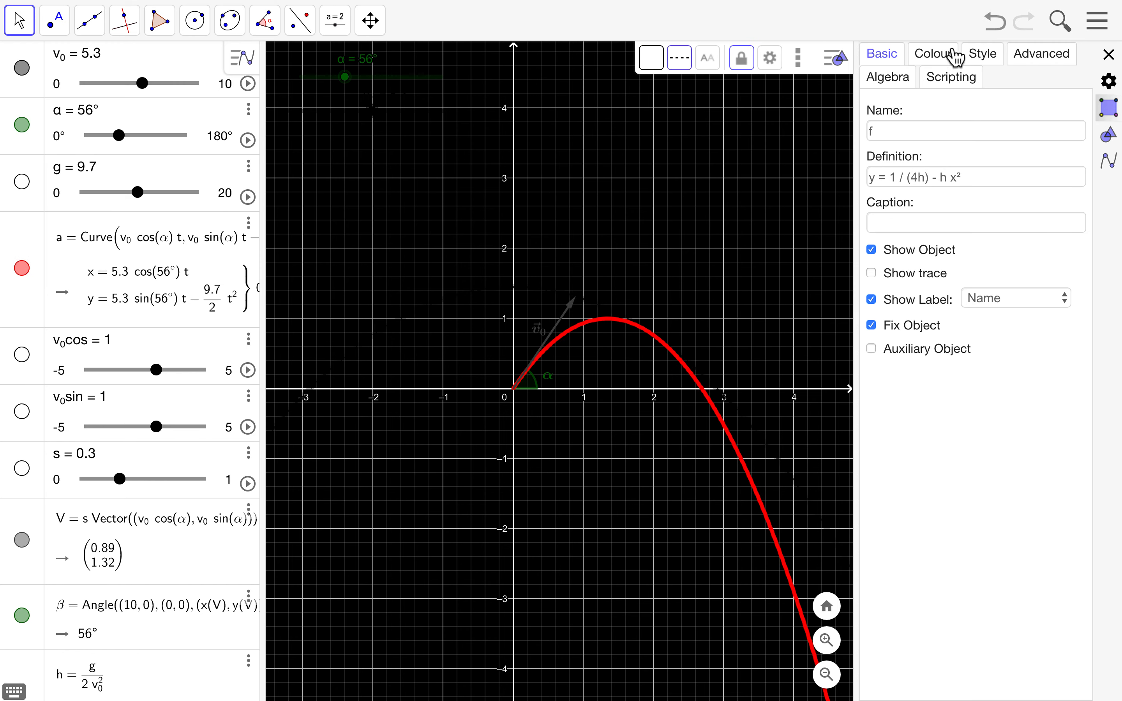
{"action": "left_click", "coordinate": [950, 60]}
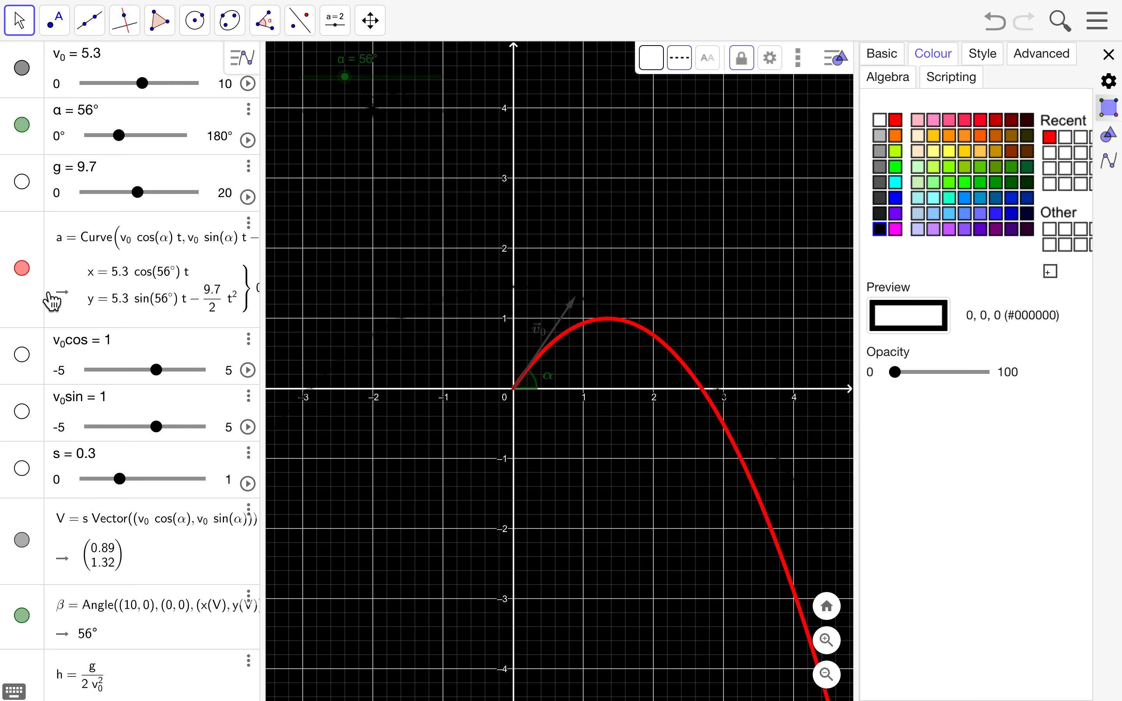
{"action": "scroll", "coordinate": [52, 302], "scroll_direction": "down", "scroll_amount": 3}
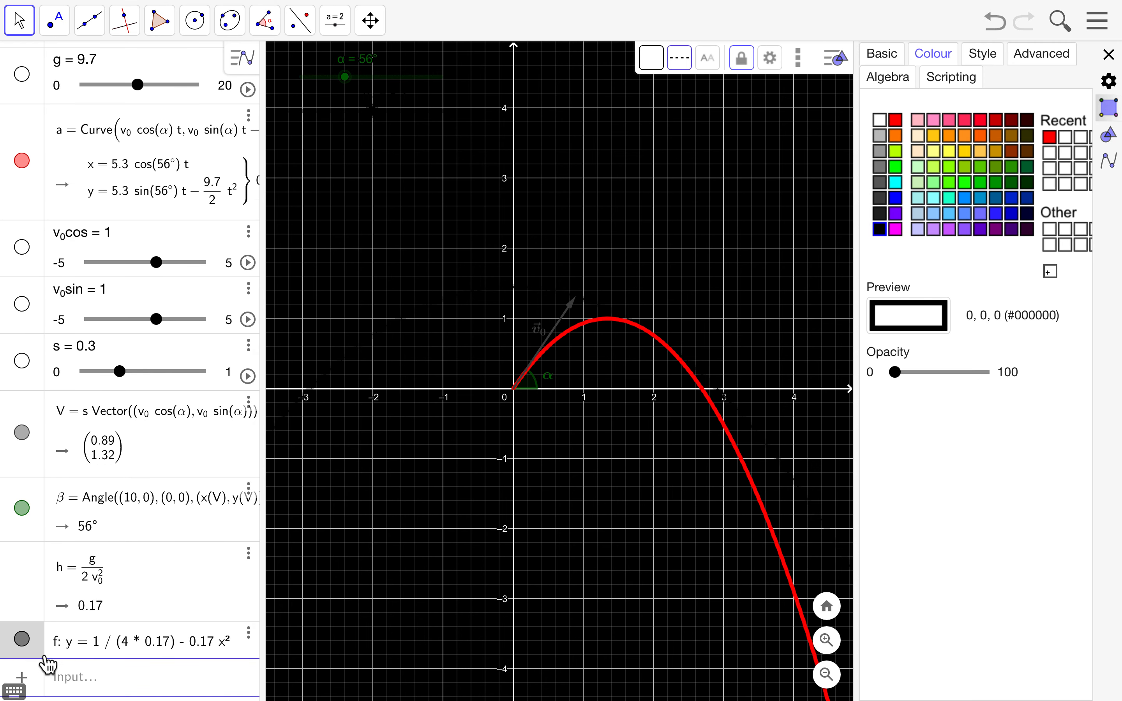
{"action": "left_click", "coordinate": [29, 643]}
{"action": "left_click", "coordinate": [950, 151]}
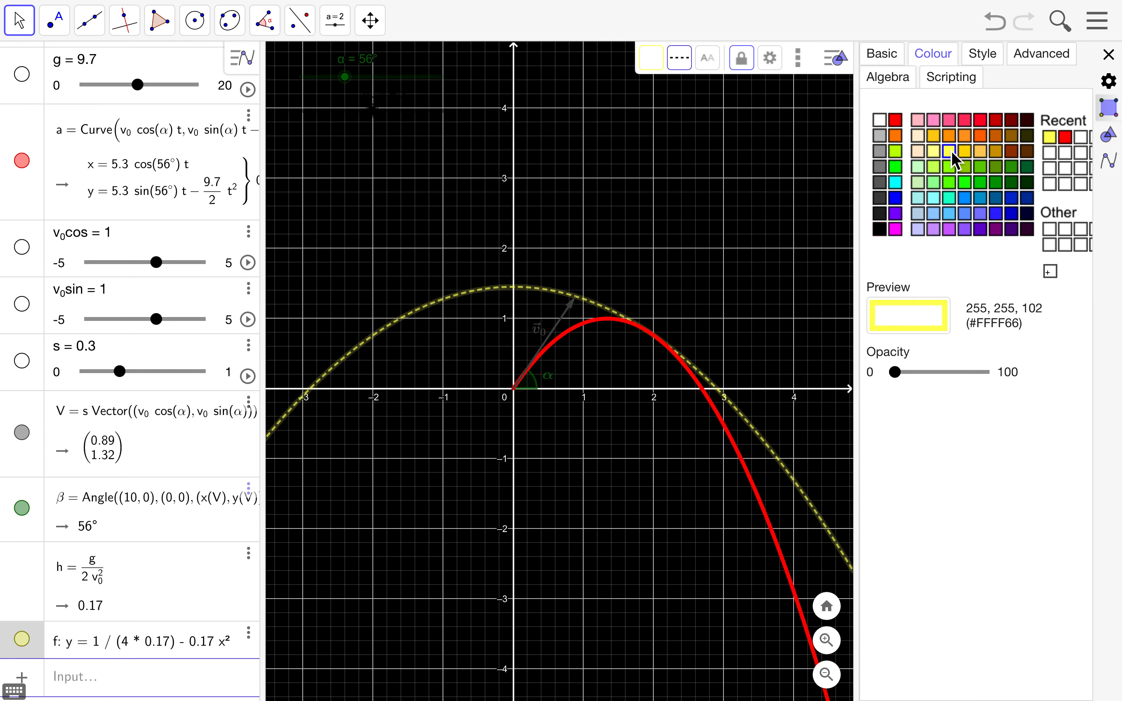
{"action": "left_click", "coordinate": [894, 58]}
{"action": "left_click", "coordinate": [983, 58]}
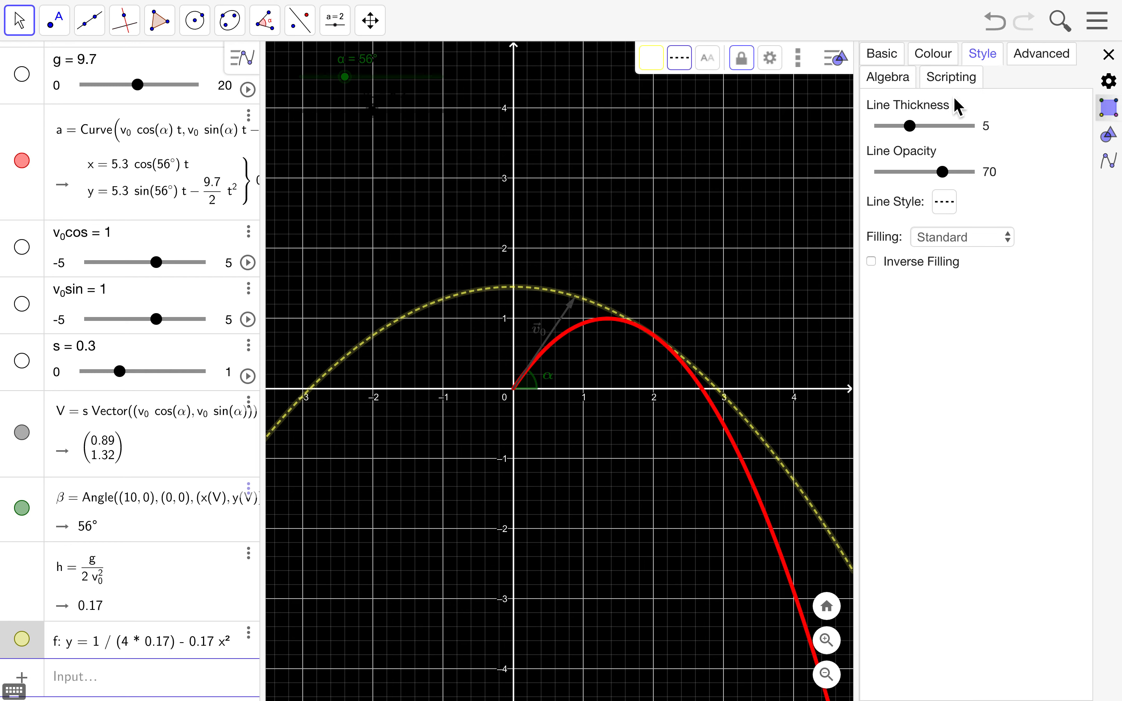
{"action": "left_click_drag", "start_coordinate": [941, 173], "coordinate": [1039, 177]}
Colour the initial velocity vector V green (#009900) and the launch angle at the origin cyan (#00FFFF).
{"action": "left_click", "coordinate": [573, 319]}
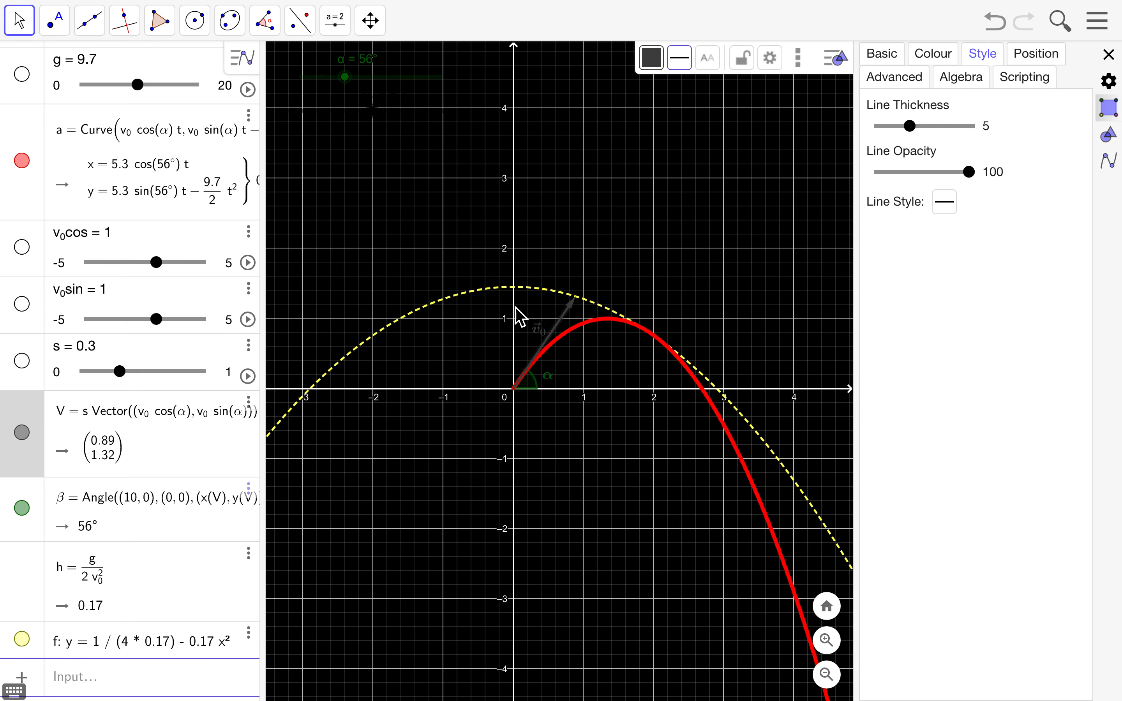
{"action": "left_click", "coordinate": [895, 58]}
{"action": "left_click", "coordinate": [944, 59]}
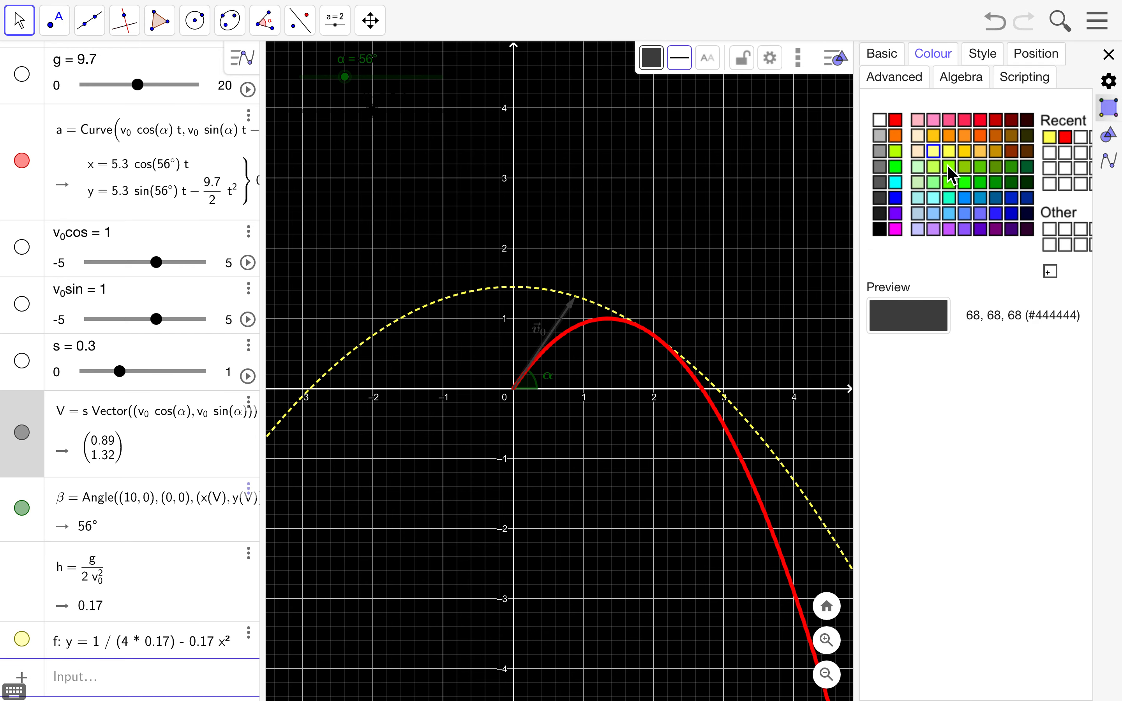
{"action": "left_click", "coordinate": [996, 181]}
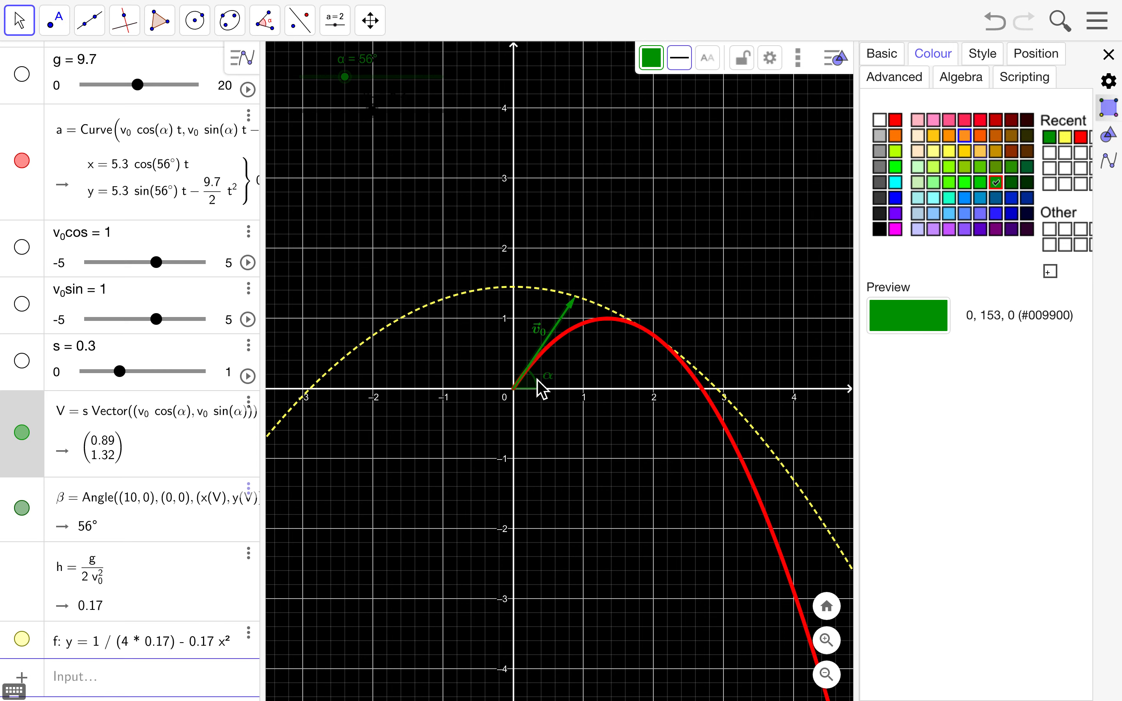
{"action": "left_click", "coordinate": [539, 392]}
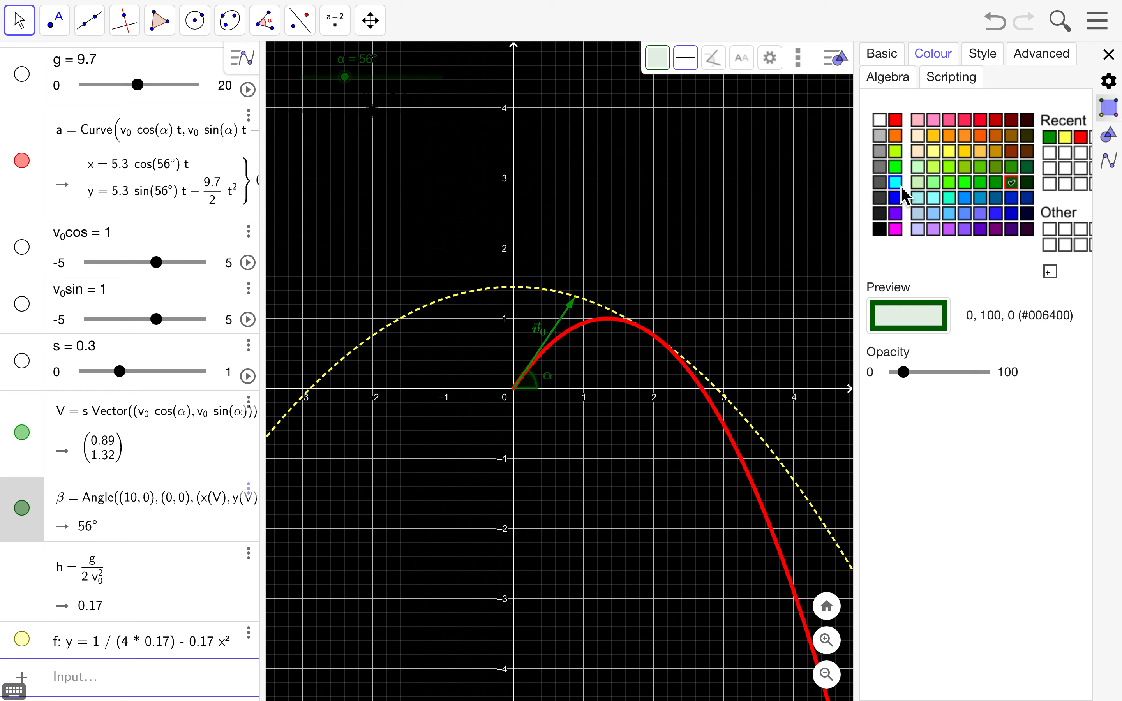
{"action": "left_click", "coordinate": [902, 186]}
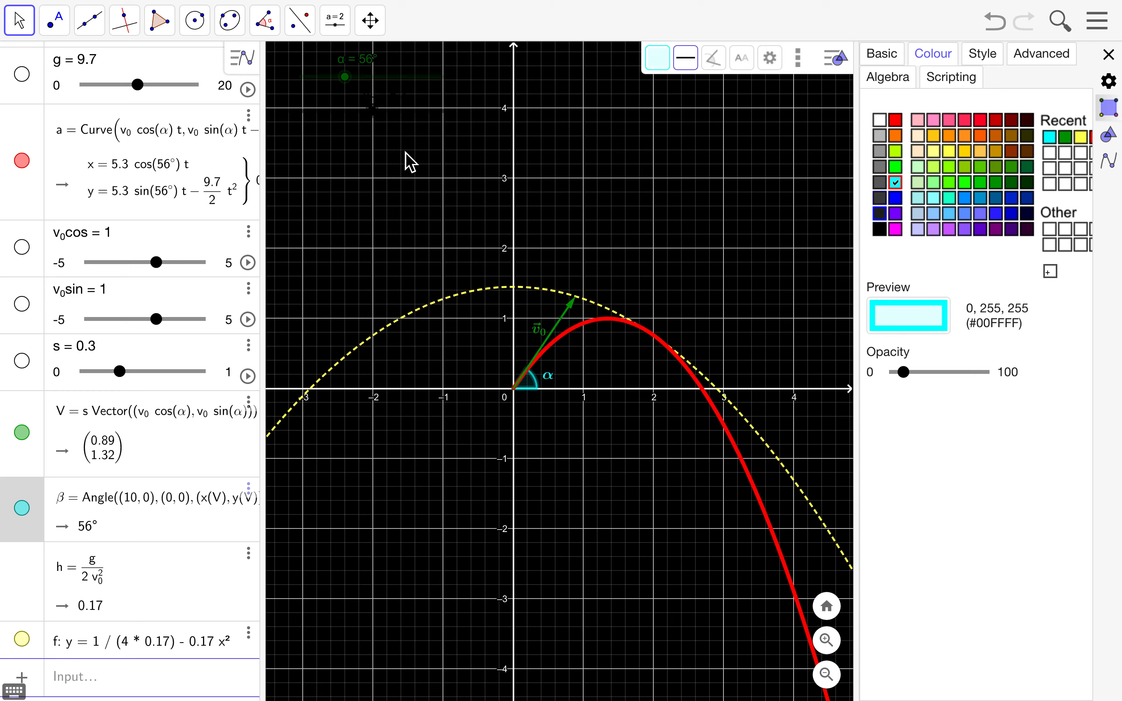
Colour the α slider cyan (#00FFFF) and the v₀ slider green (#009900).
{"action": "left_click", "coordinate": [351, 80]}
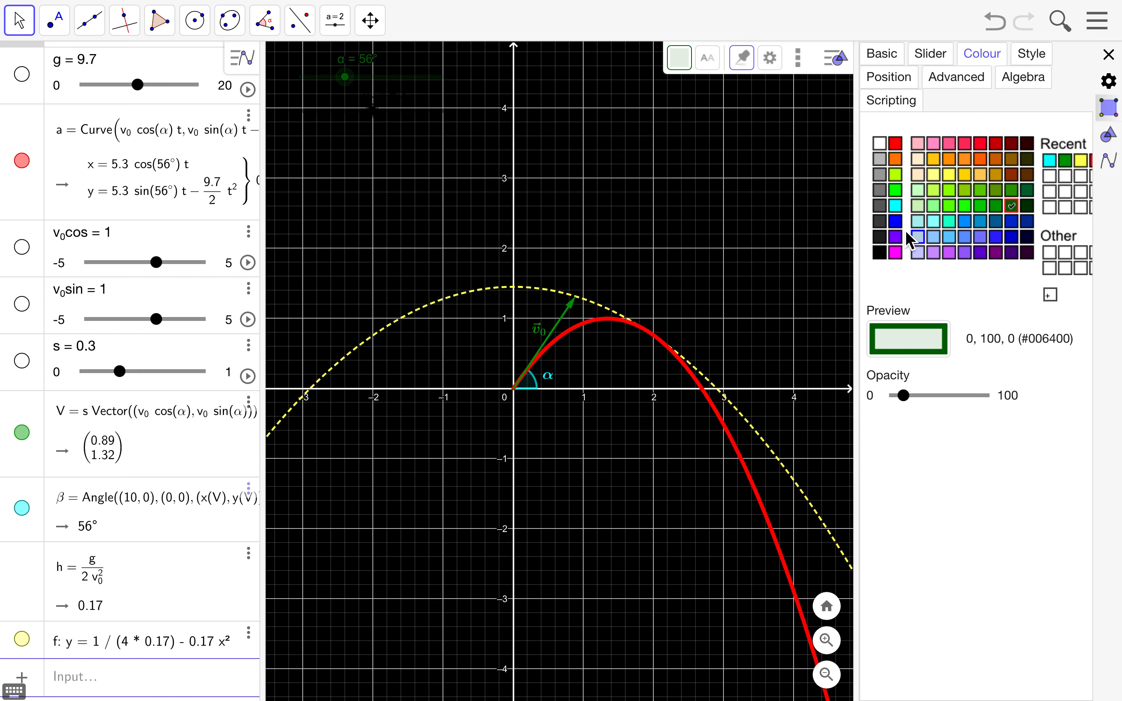
{"action": "left_click", "coordinate": [896, 207]}
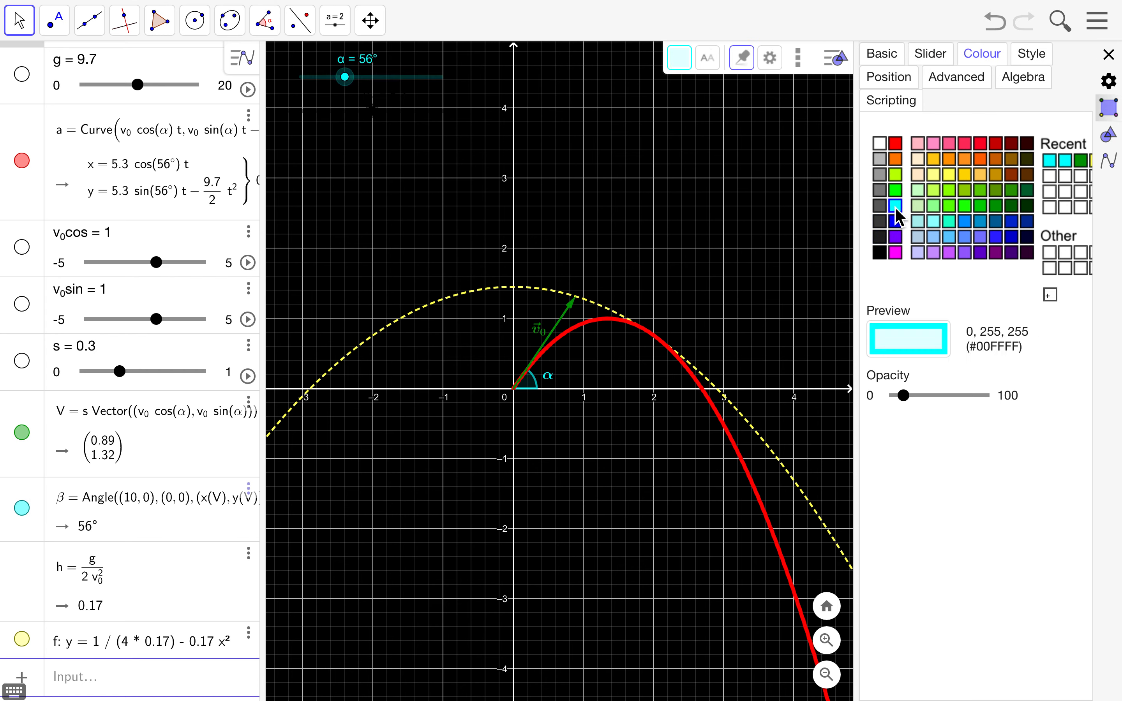
{"action": "left_click", "coordinate": [380, 121]}
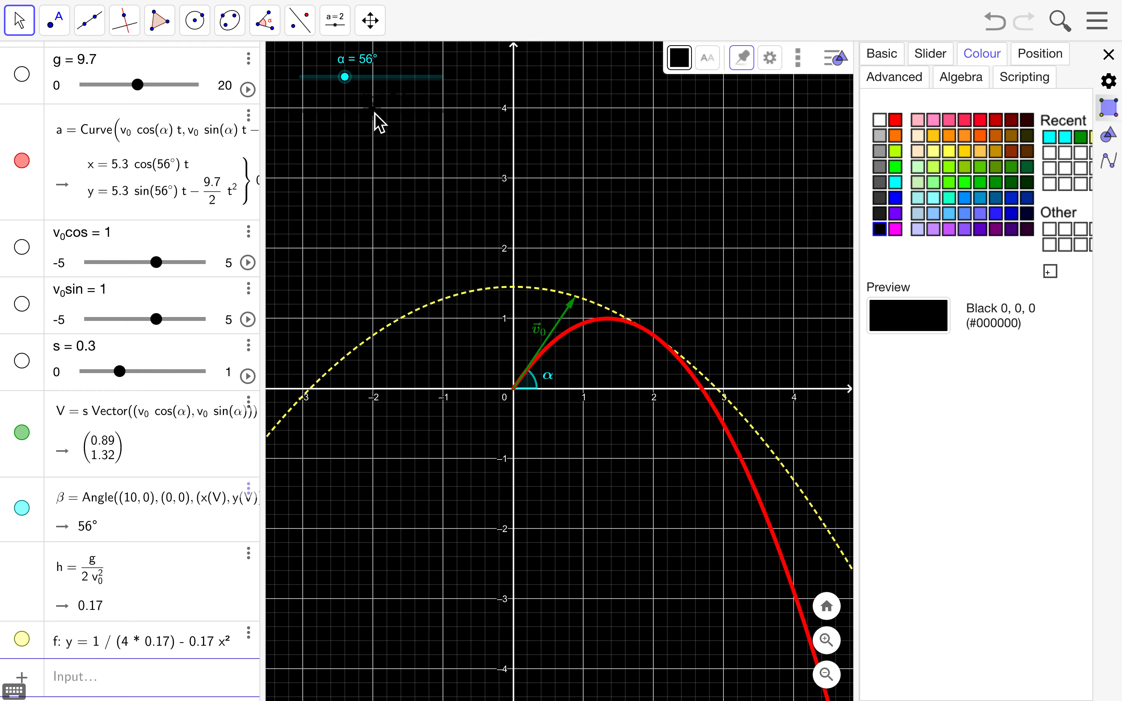
{"action": "left_click", "coordinate": [997, 185]}
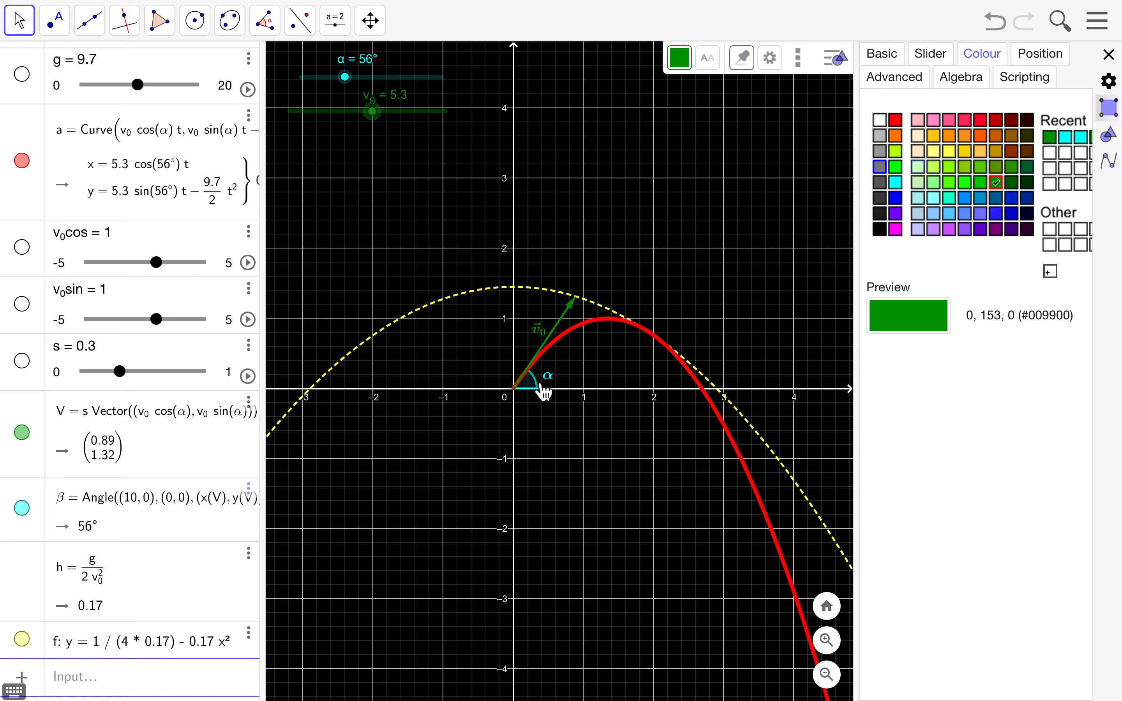
{"action": "left_click", "coordinate": [545, 393]}
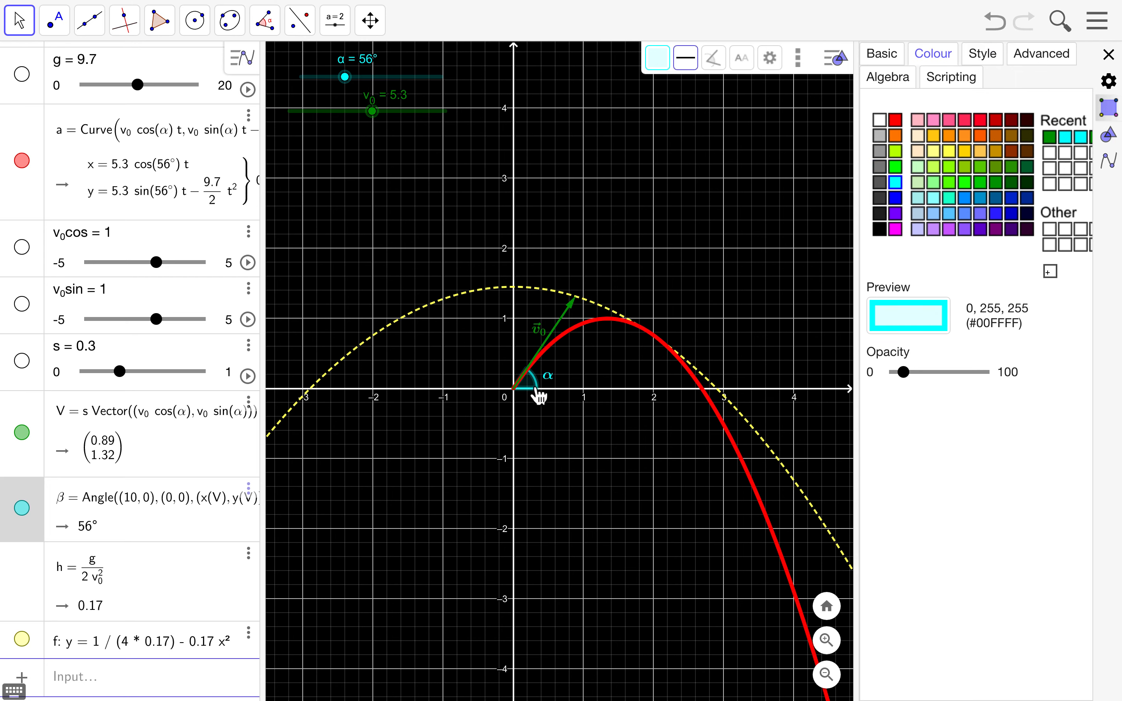
{"action": "left_click", "coordinate": [986, 59]}
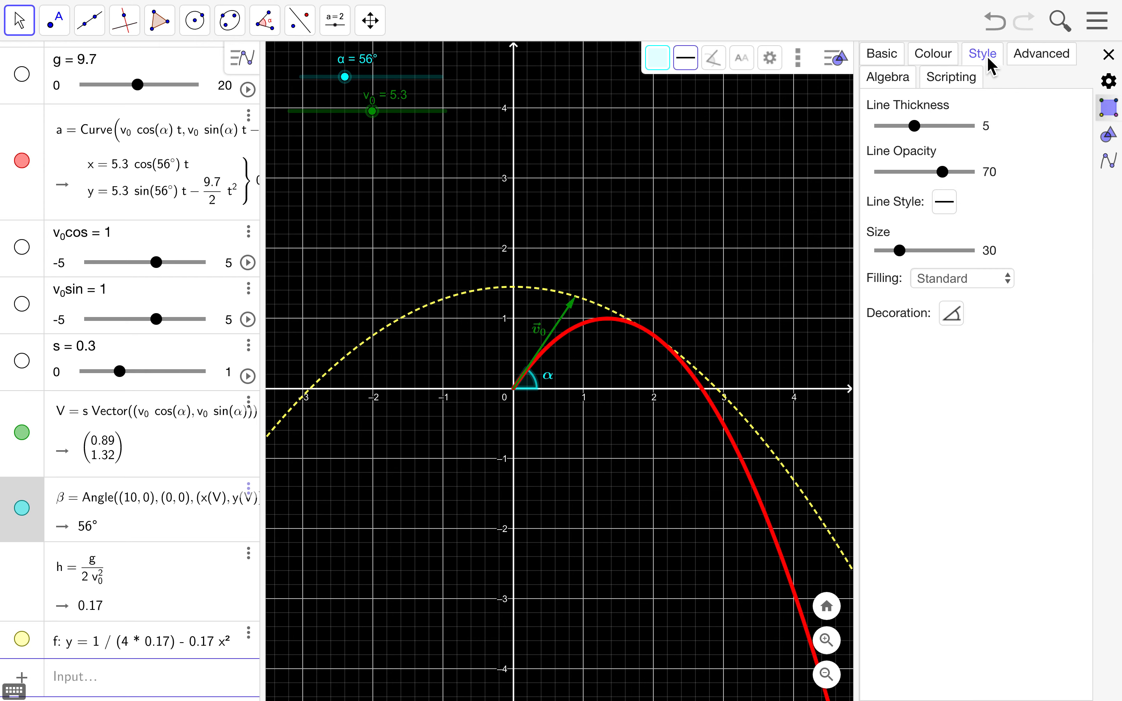
{"action": "left_click", "coordinate": [953, 314]}
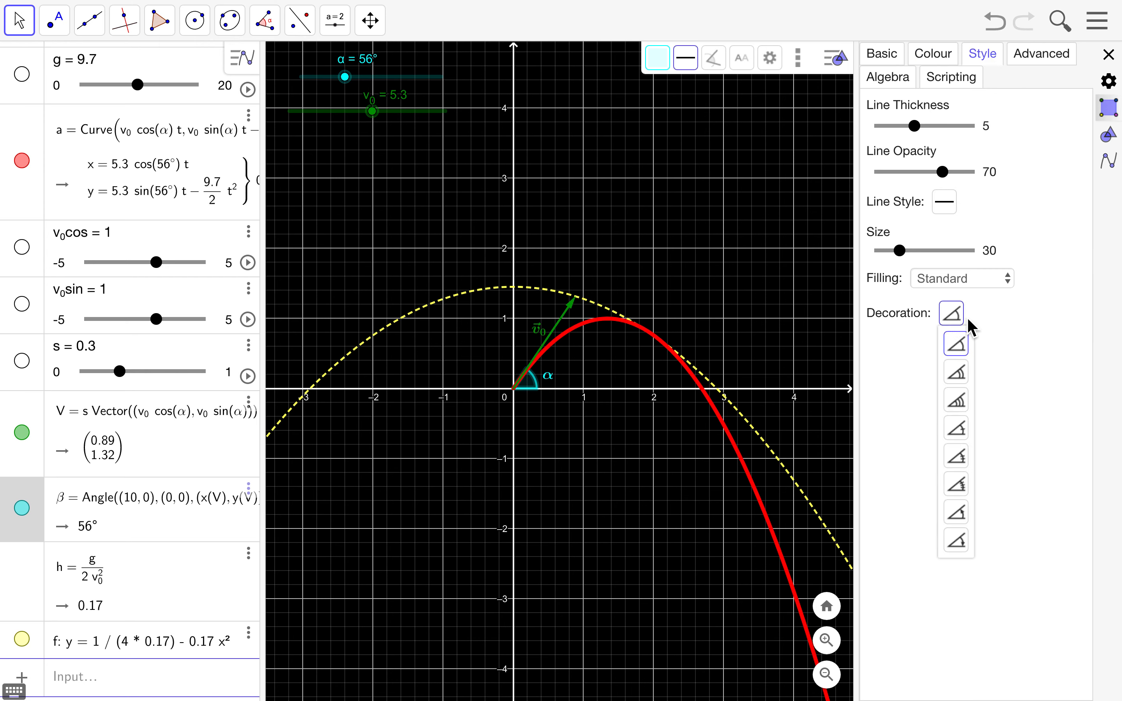
{"action": "left_click", "coordinate": [956, 337]}
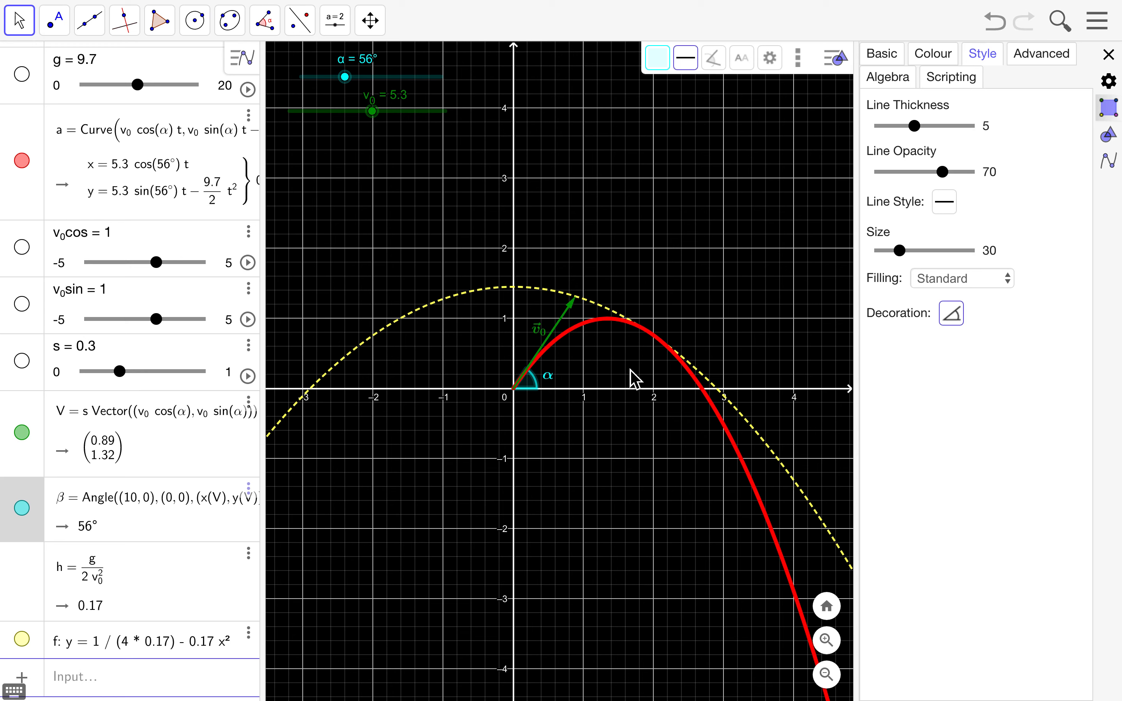
Give the α slider the bold LaTeX caption $\boldsymbol{\alpha=%v}$.
{"action": "left_click", "coordinate": [344, 76]}
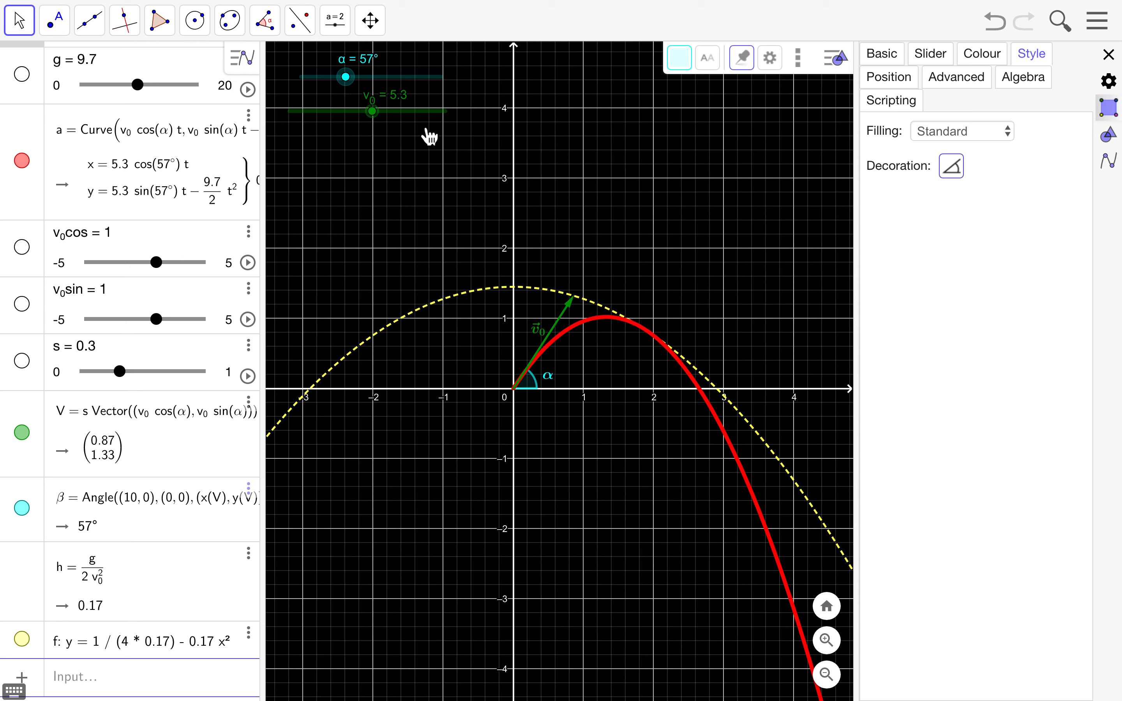
{"action": "left_click", "coordinate": [901, 54]}
{"action": "left_click", "coordinate": [921, 244]}
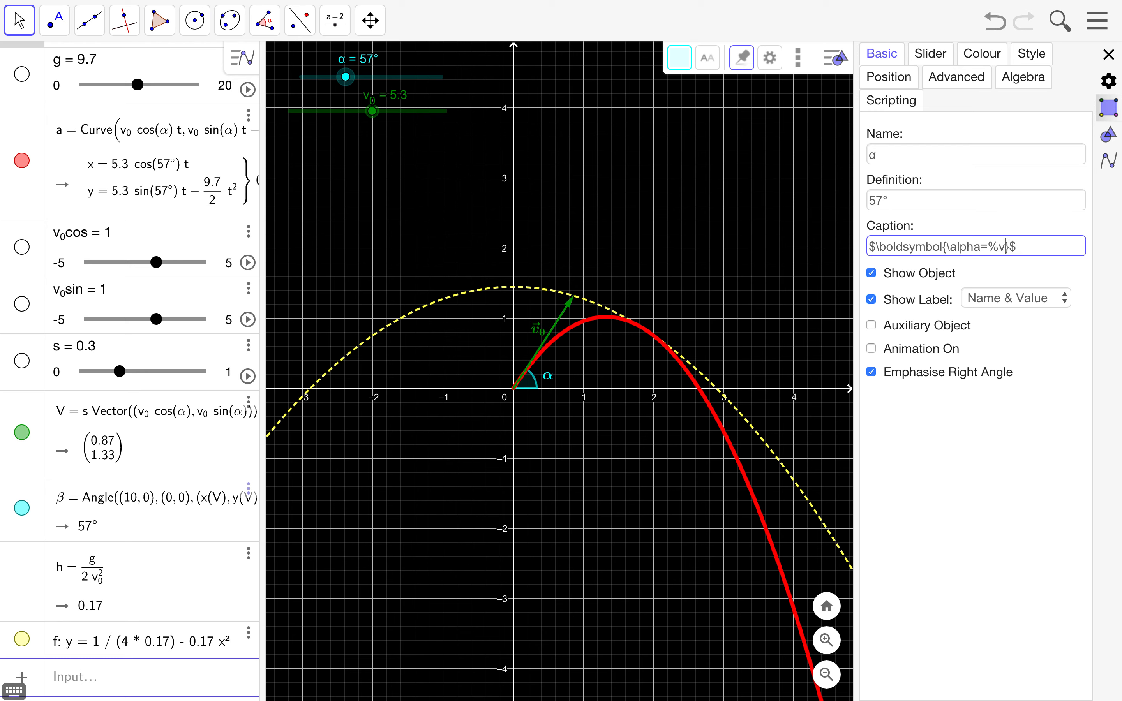
{"action": "key", "text": "Return"}
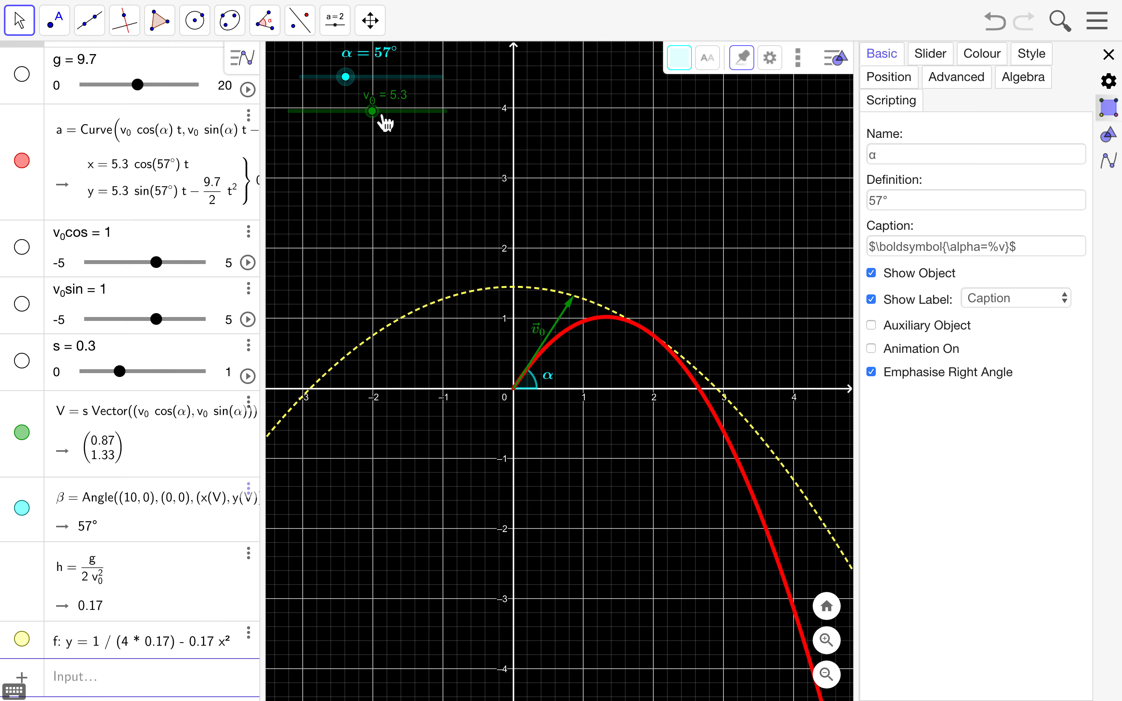
Copy the α slider's caption to the v₀ slider and adapt it to $\boldsymbol{v_0=%v}$.
{"action": "left_click_drag", "start_coordinate": [383, 119], "coordinate": [384, 117]}
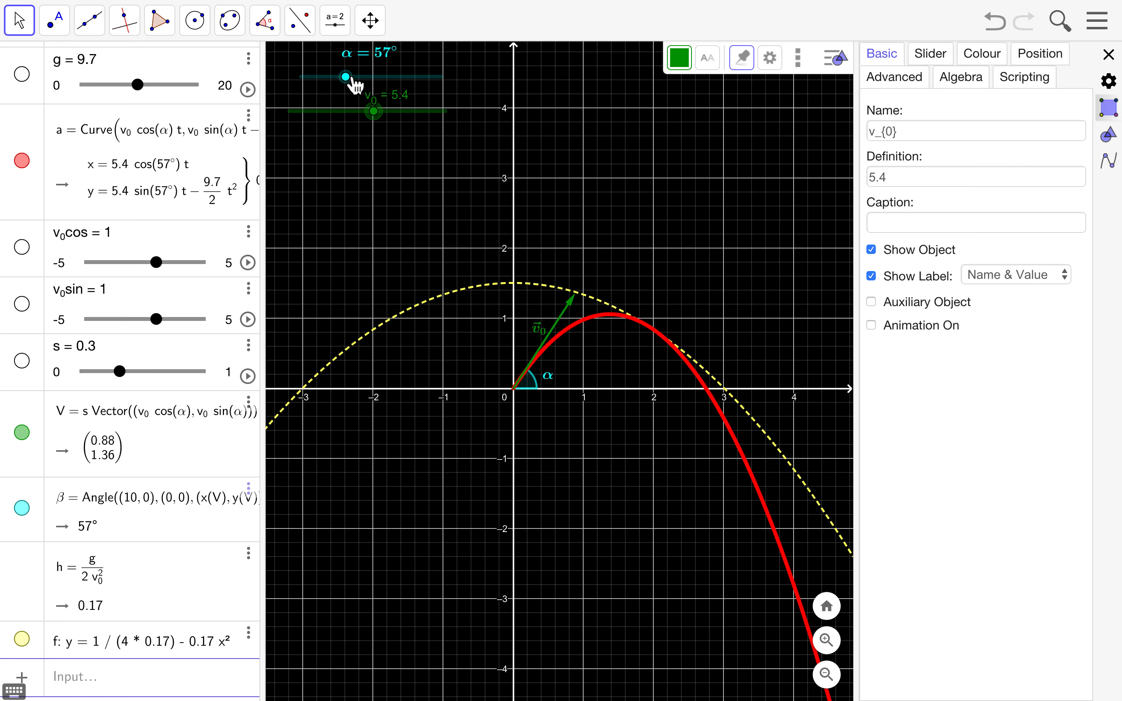
{"action": "left_click_drag", "start_coordinate": [356, 80], "coordinate": [357, 80]}
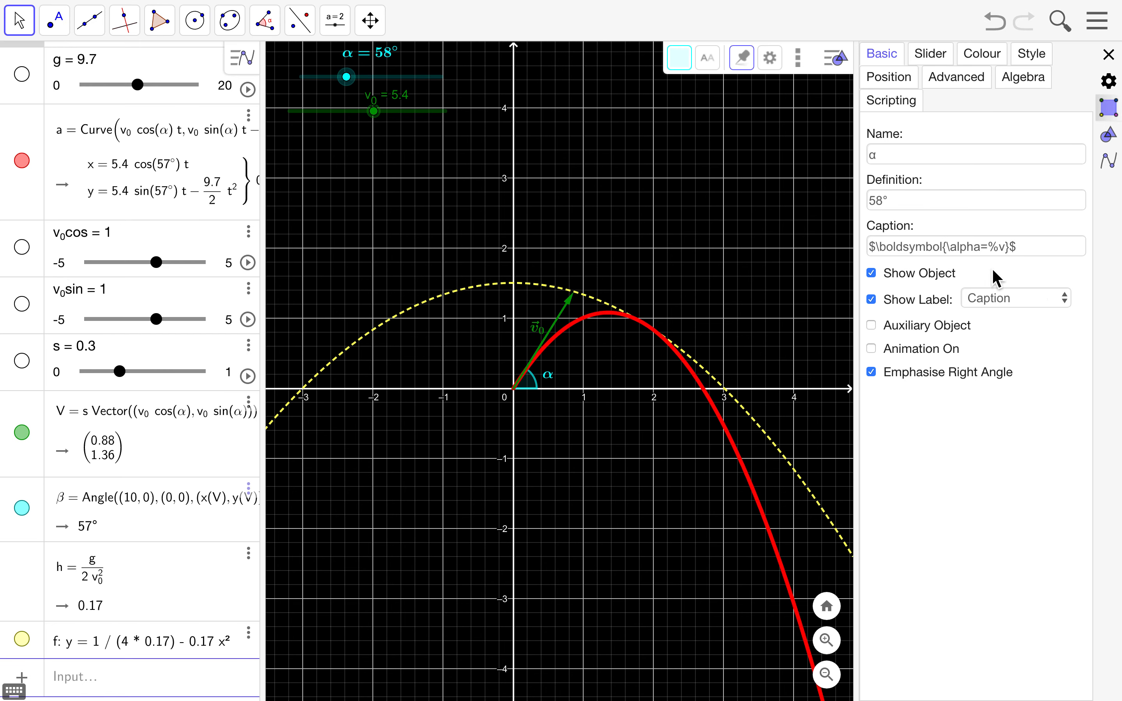
{"action": "left_click", "coordinate": [1034, 252]}
{"action": "key", "text": "ctrl+c"}
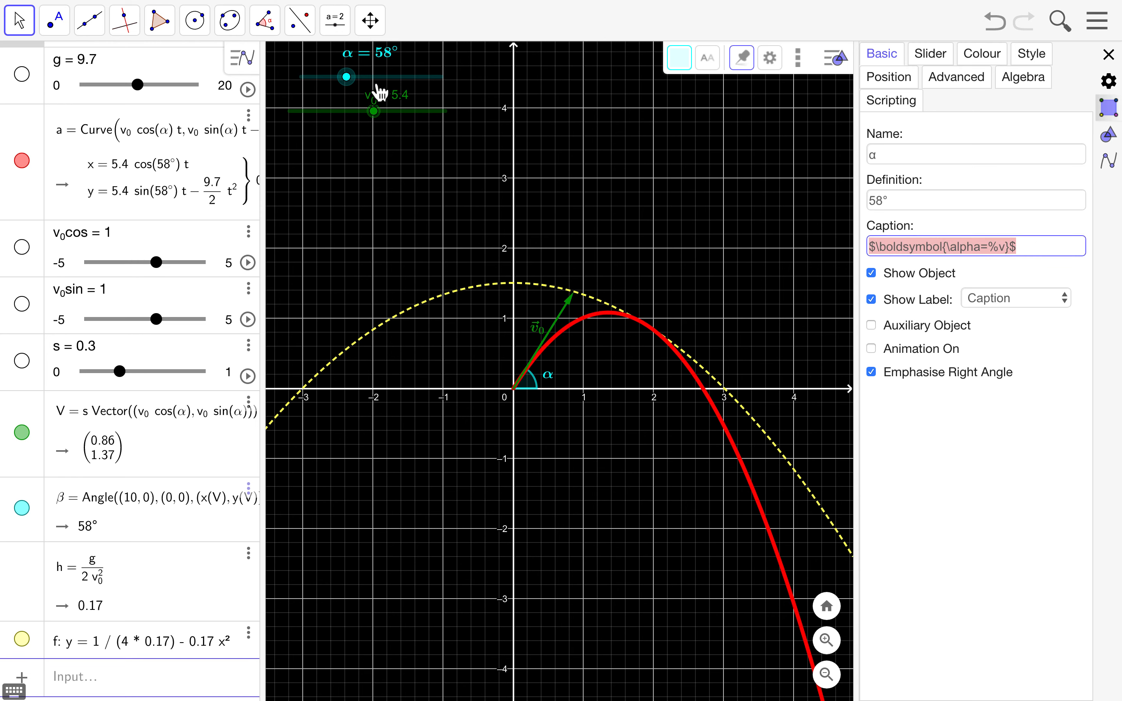
{"action": "left_click_drag", "start_coordinate": [378, 116], "coordinate": [376, 116]}
{"action": "left_click", "coordinate": [921, 228]}
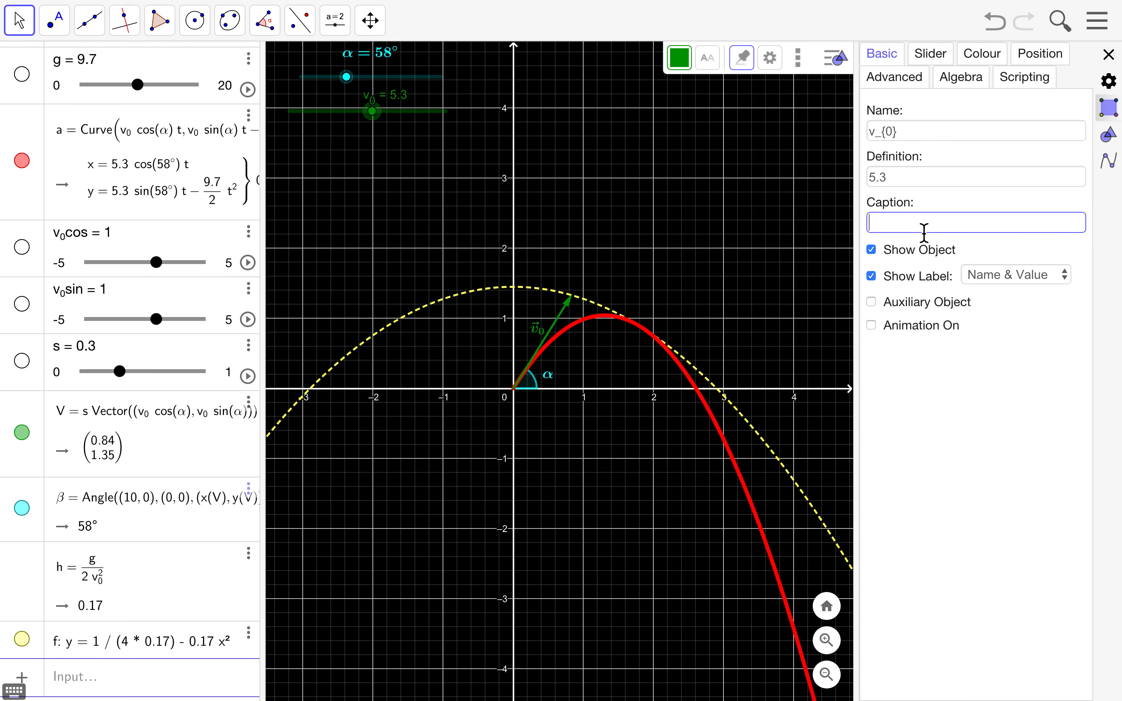
{"action": "key", "text": "ctrl+v"}
{"action": "left_click_drag", "start_coordinate": [983, 228], "coordinate": [946, 227]}
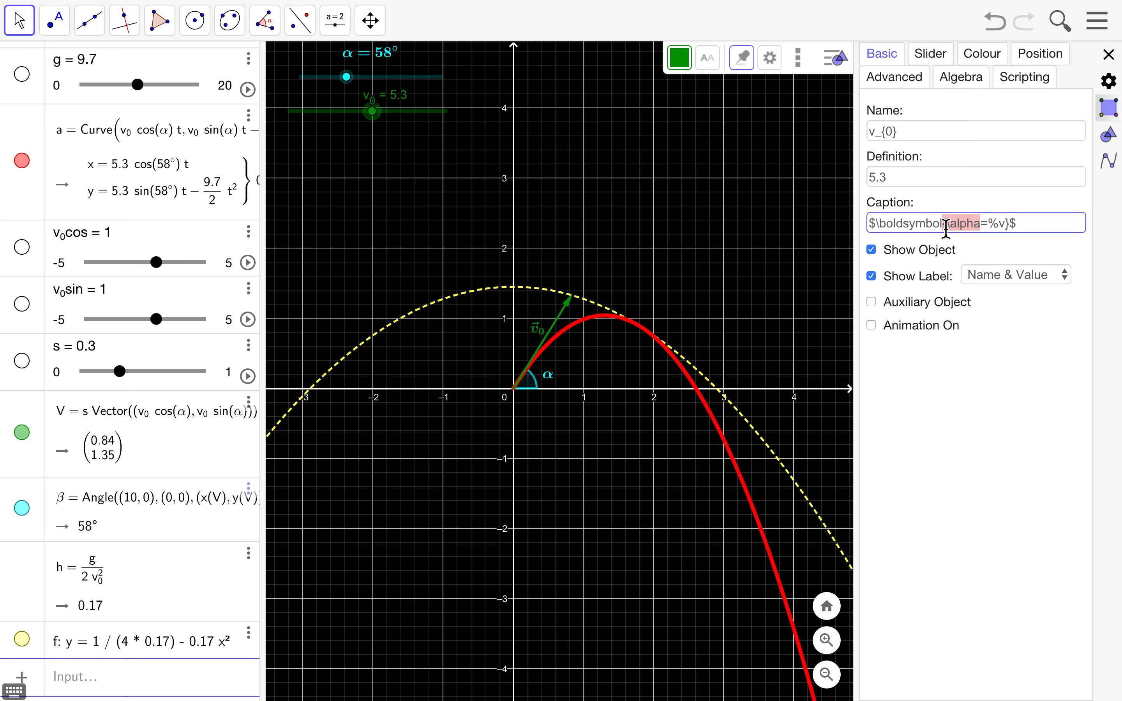
{"action": "type", "text": "v_0"}
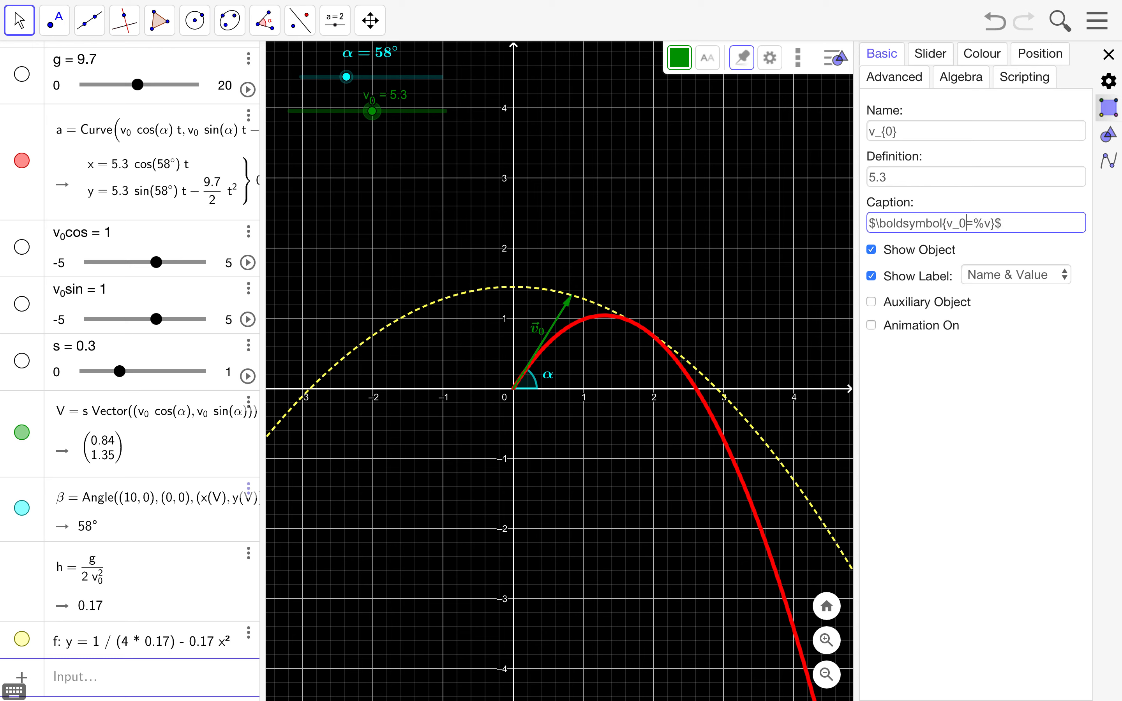
{"action": "key", "text": "Return"}
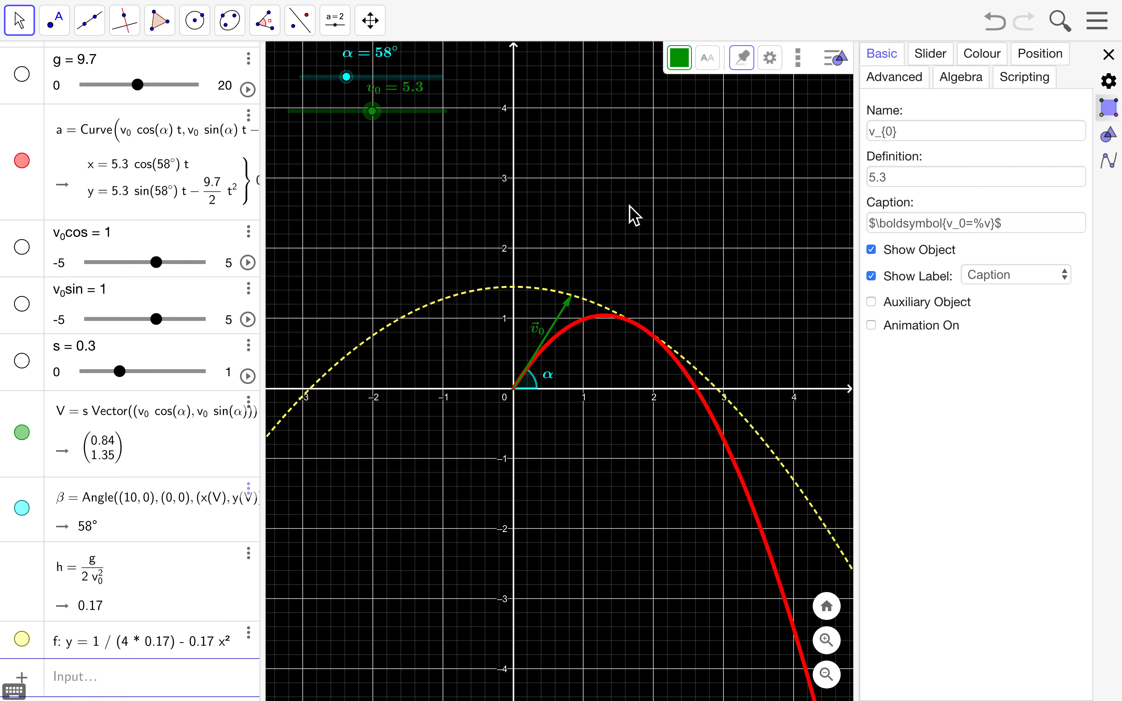
Hide the grid in the graphics view.
{"action": "left_click", "coordinate": [612, 249]}
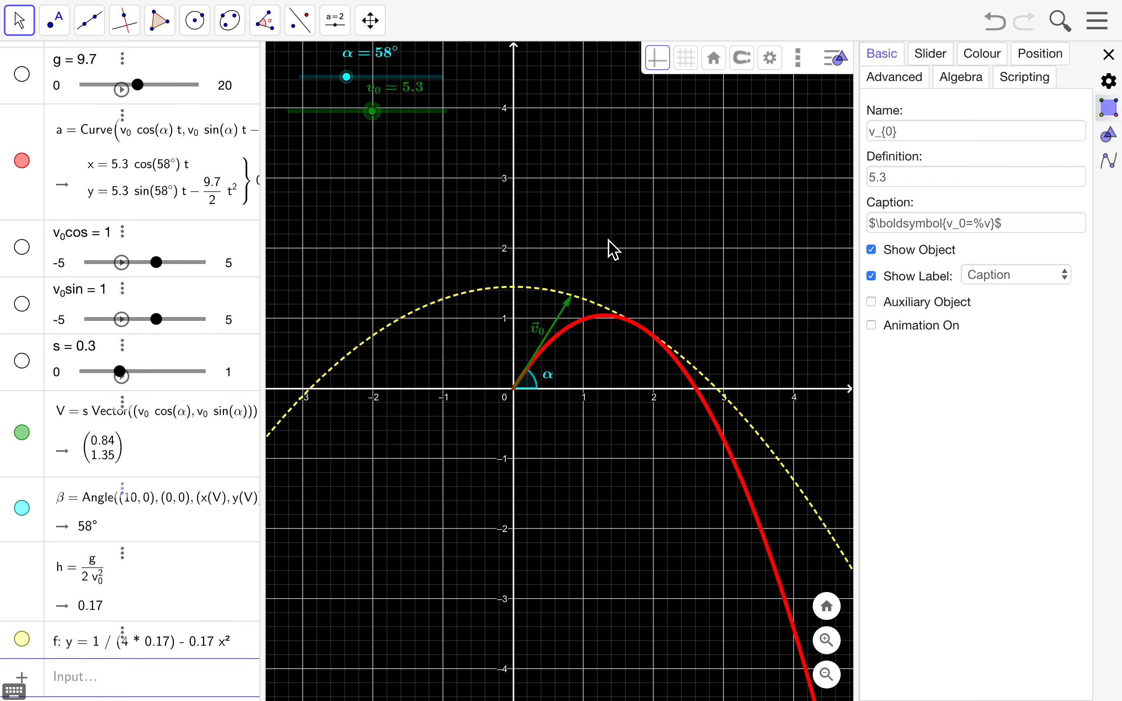
{"action": "left_click", "coordinate": [701, 72]}
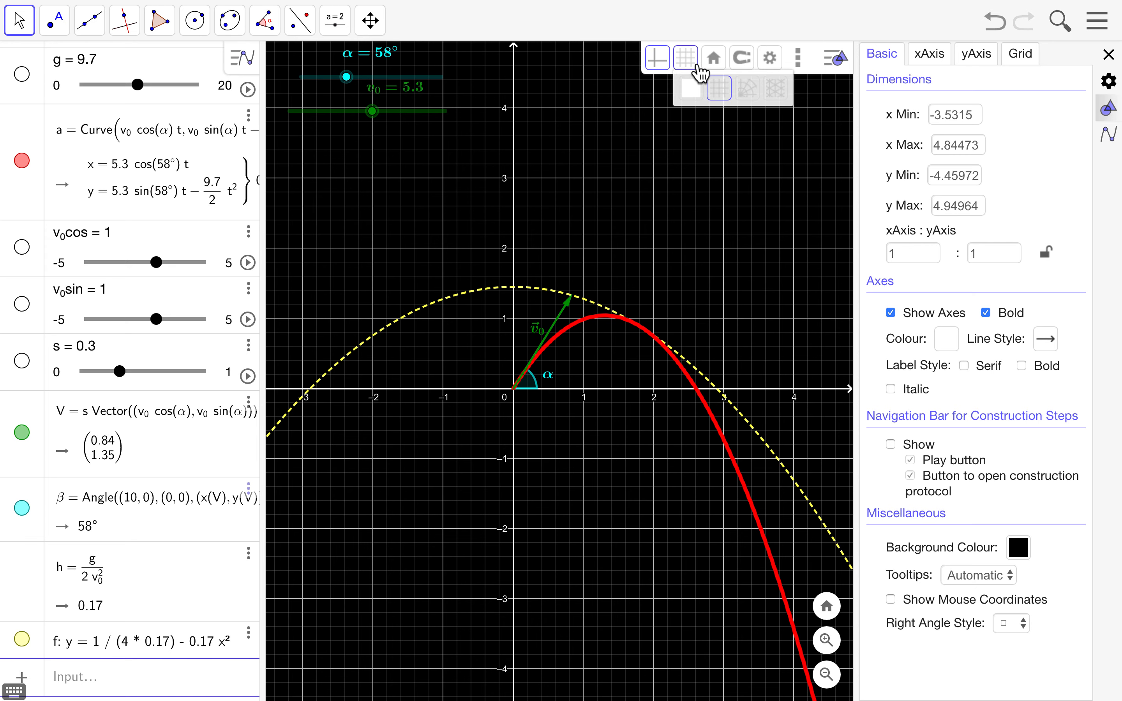
{"action": "left_click", "coordinate": [692, 92]}
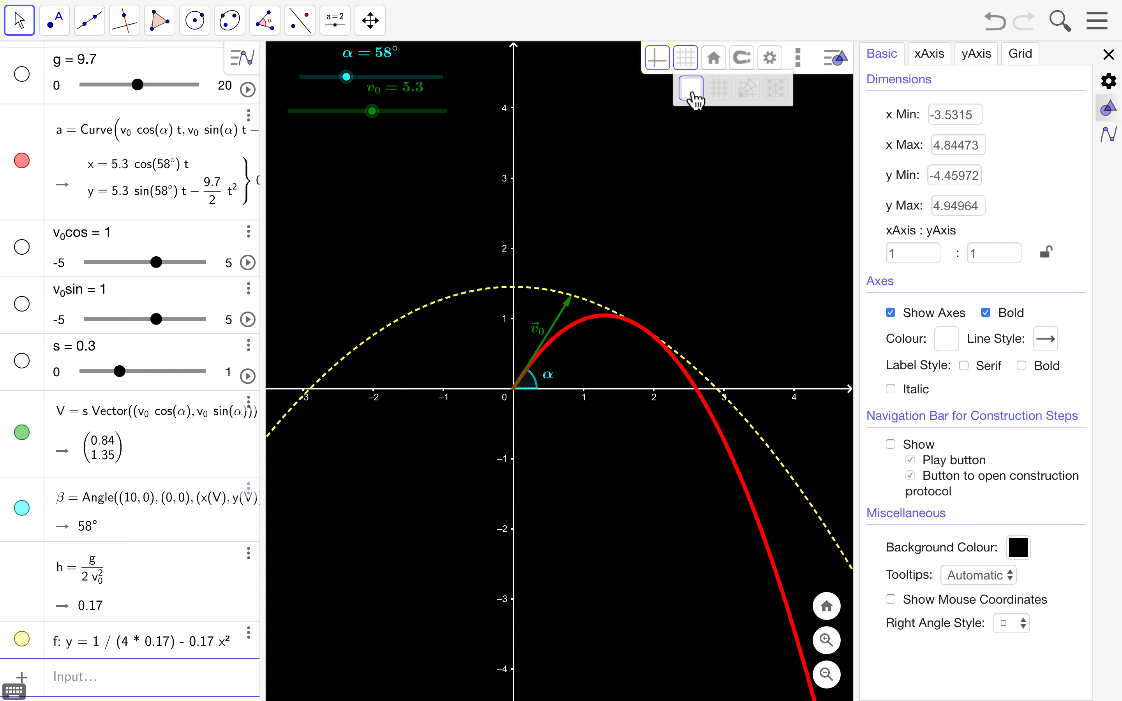
{"action": "left_click", "coordinate": [647, 120]}
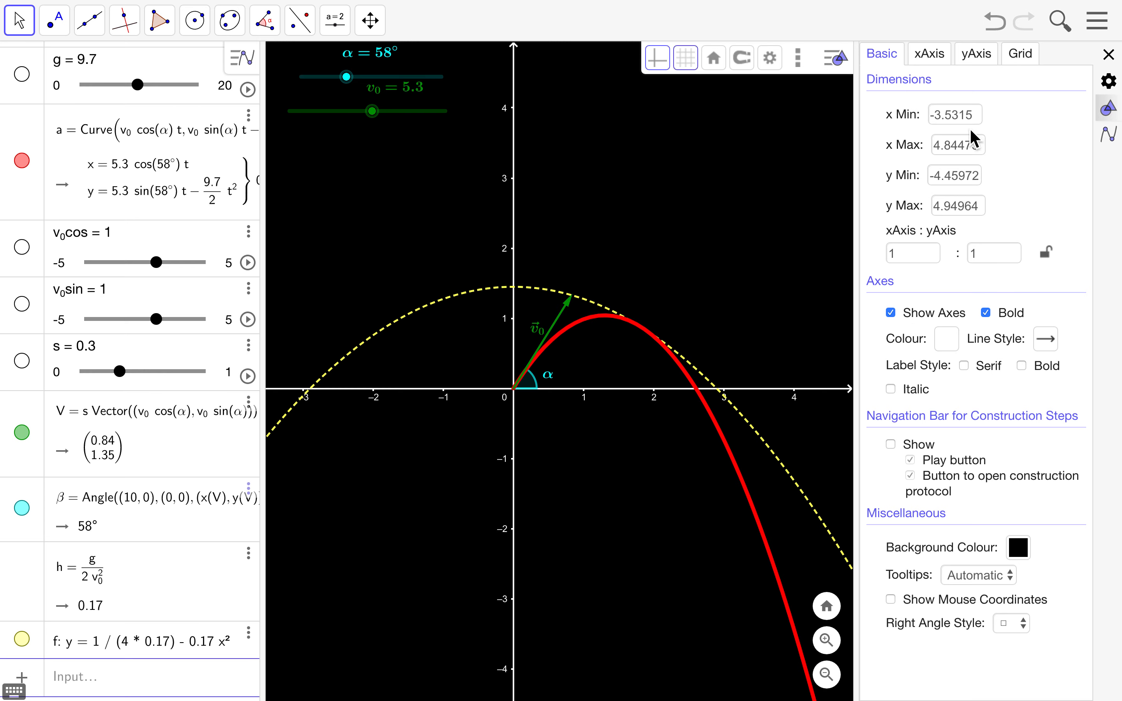
Hide the number labels on both the x-axis and the y-axis and close the graphics settings.
{"action": "left_click", "coordinate": [939, 56]}
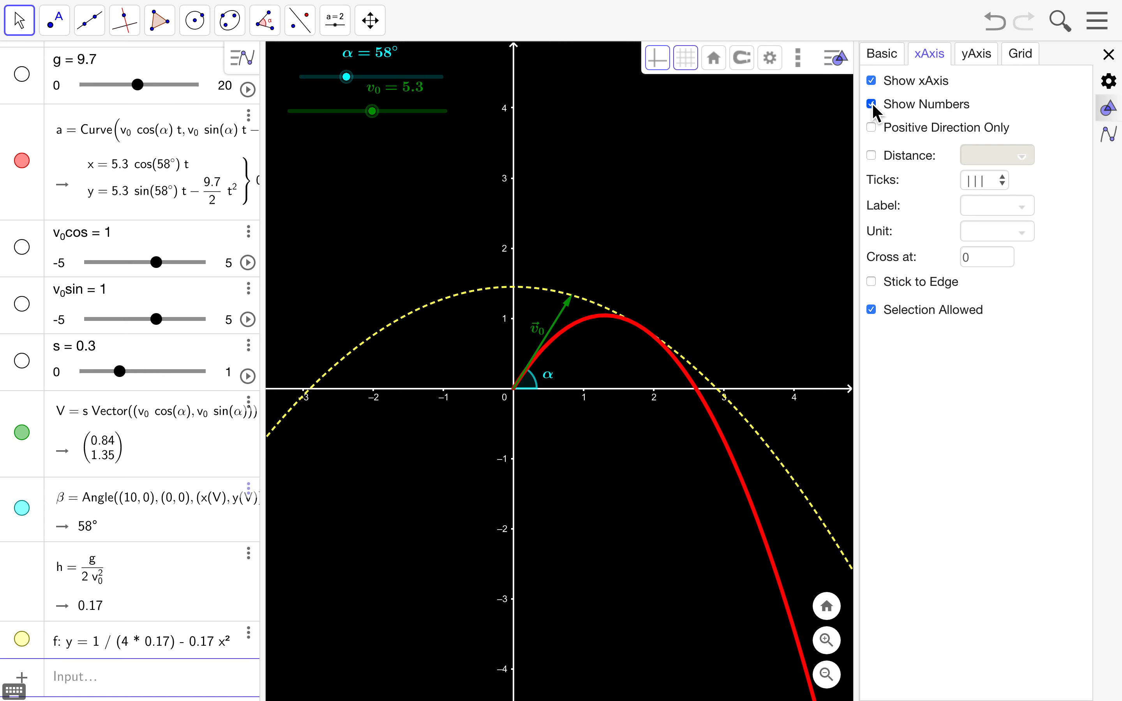
{"action": "left_click", "coordinate": [976, 54]}
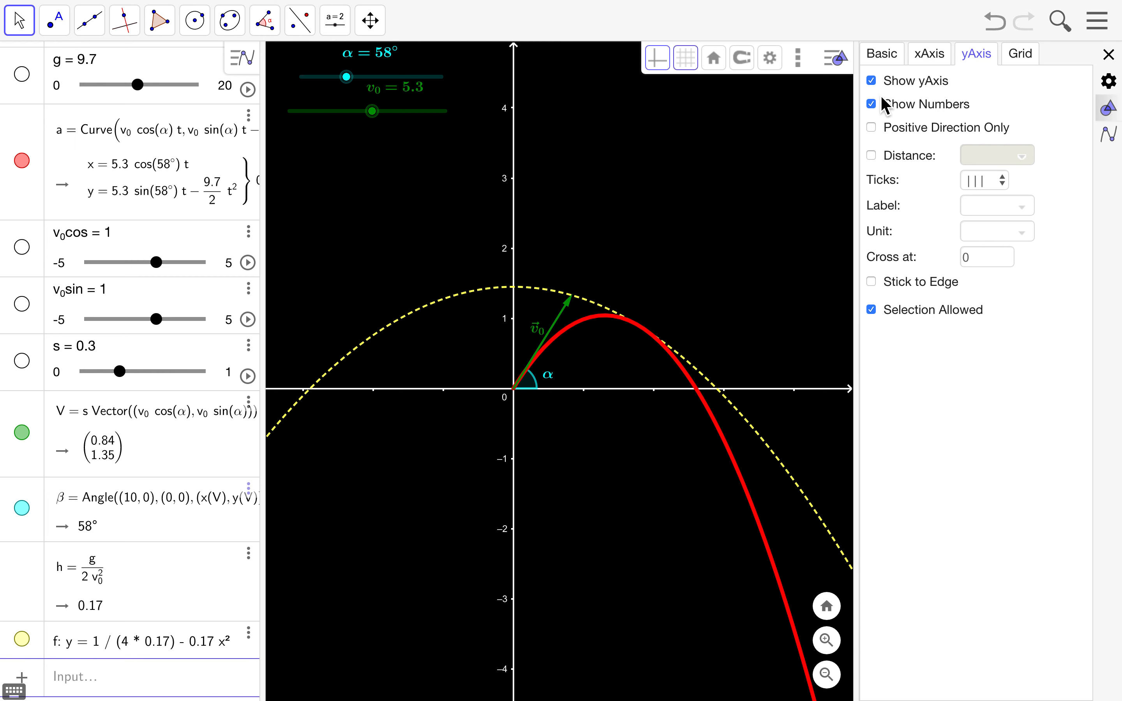
{"action": "left_click", "coordinate": [871, 106]}
{"action": "mouse_move", "coordinate": [742, 235]}
{"action": "left_mouse_down"}
{"action": "mouse_move", "coordinate": [787, 272]}
{"action": "mouse_move", "coordinate": [751, 253]}
{"action": "left_mouse_up"}
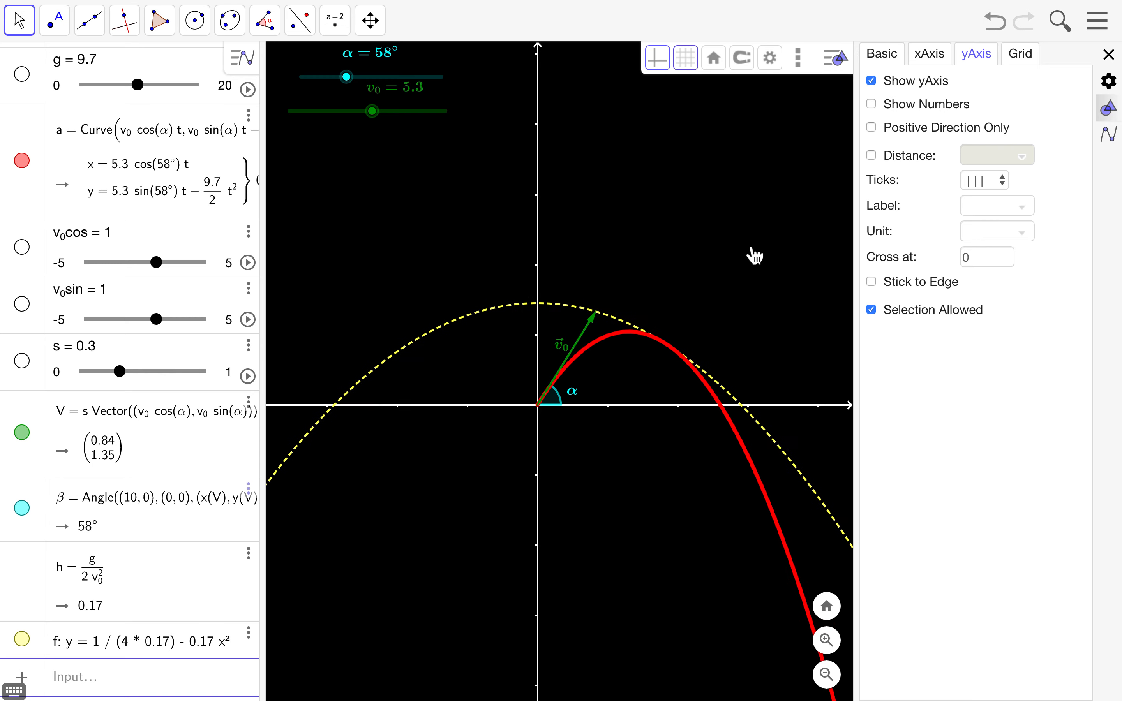
{"action": "left_click", "coordinate": [1108, 54]}
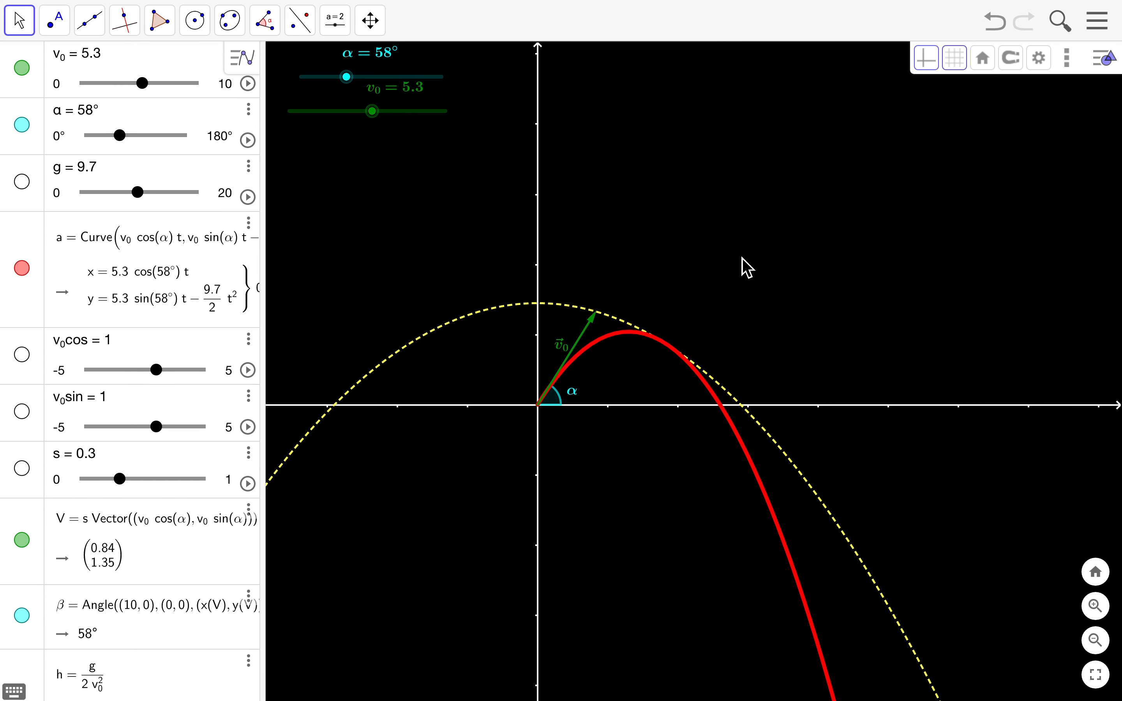
Set the launch angle α to 33° and the vector scale s to 0.2.
{"action": "left_click_drag", "start_coordinate": [783, 247], "coordinate": [795, 243]}
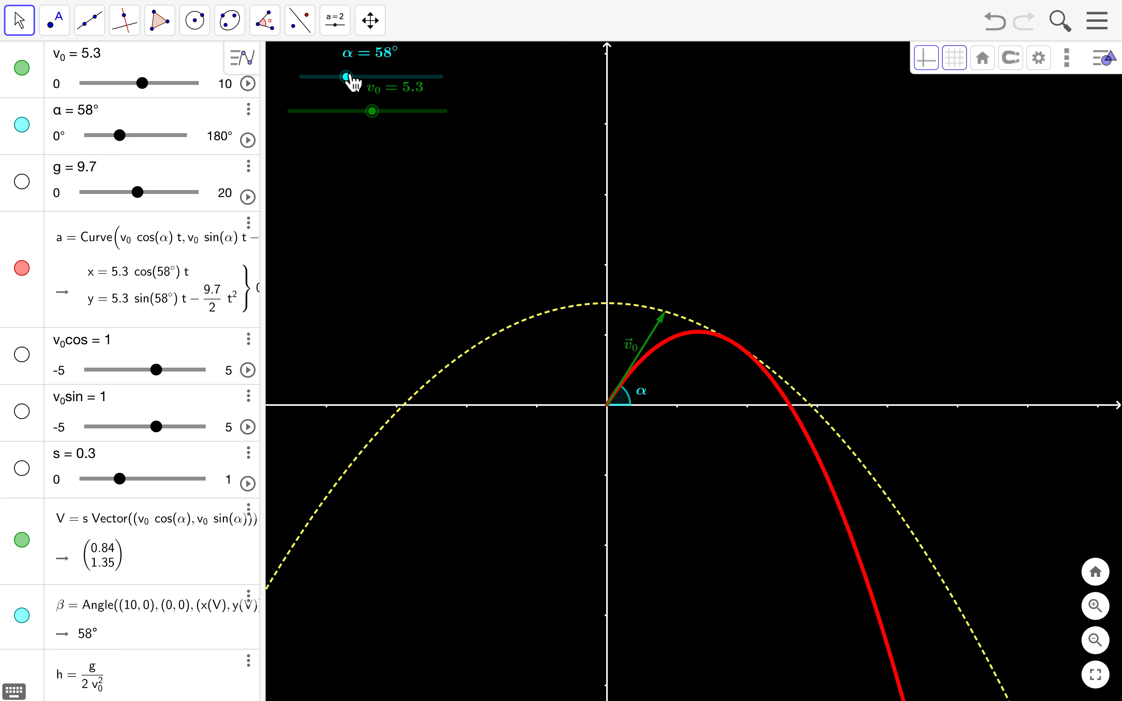
{"action": "left_click_drag", "start_coordinate": [353, 81], "coordinate": [332, 87]}
{"action": "left_click_drag", "start_coordinate": [122, 478], "coordinate": [122, 491]}
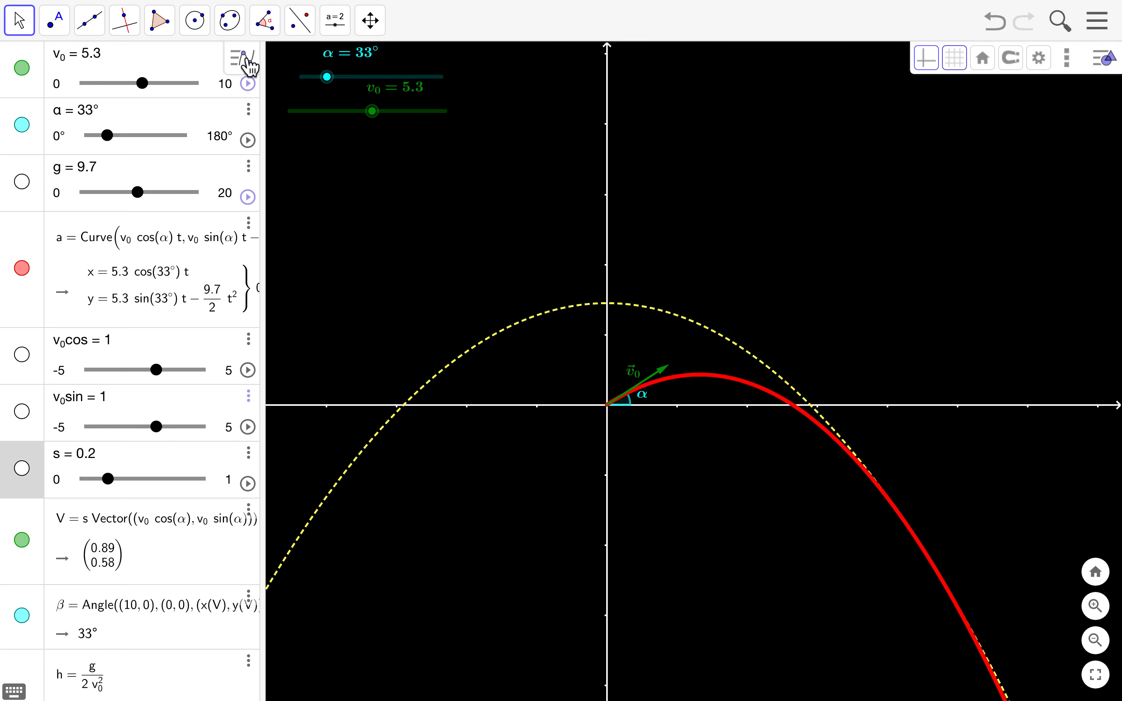
Close the algebra view so the graphics view fills the whole window.
{"action": "left_click", "coordinate": [243, 58]}
{"action": "left_click", "coordinate": [101, 59]}
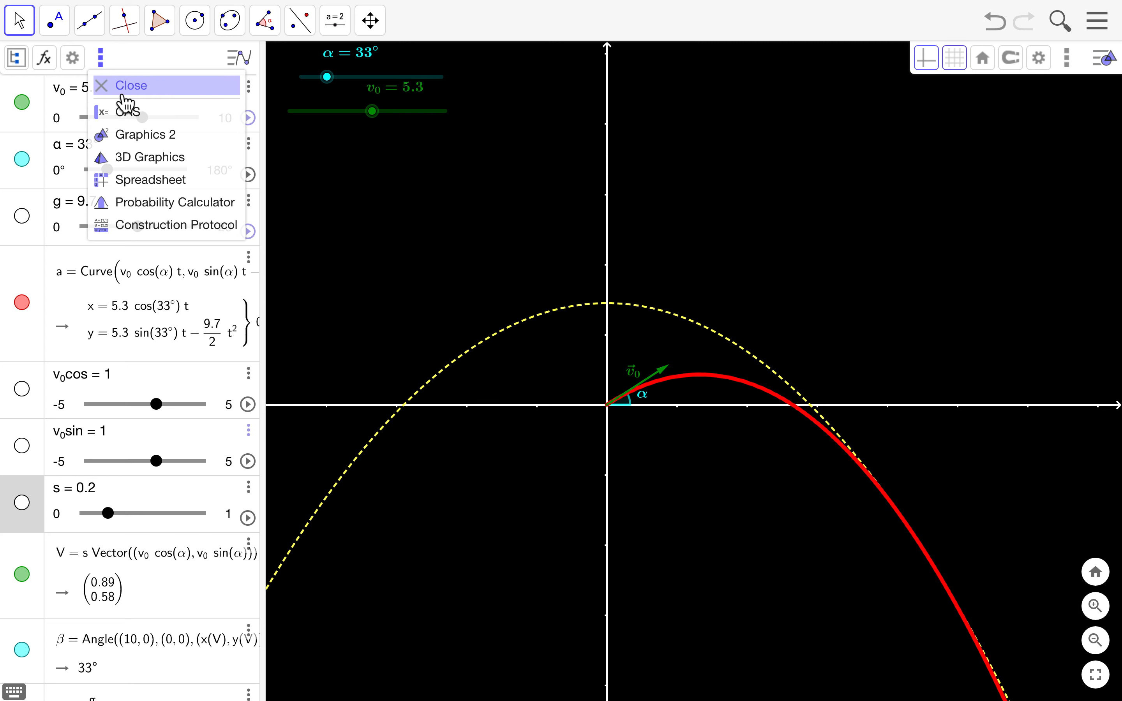
{"action": "left_click", "coordinate": [119, 84]}
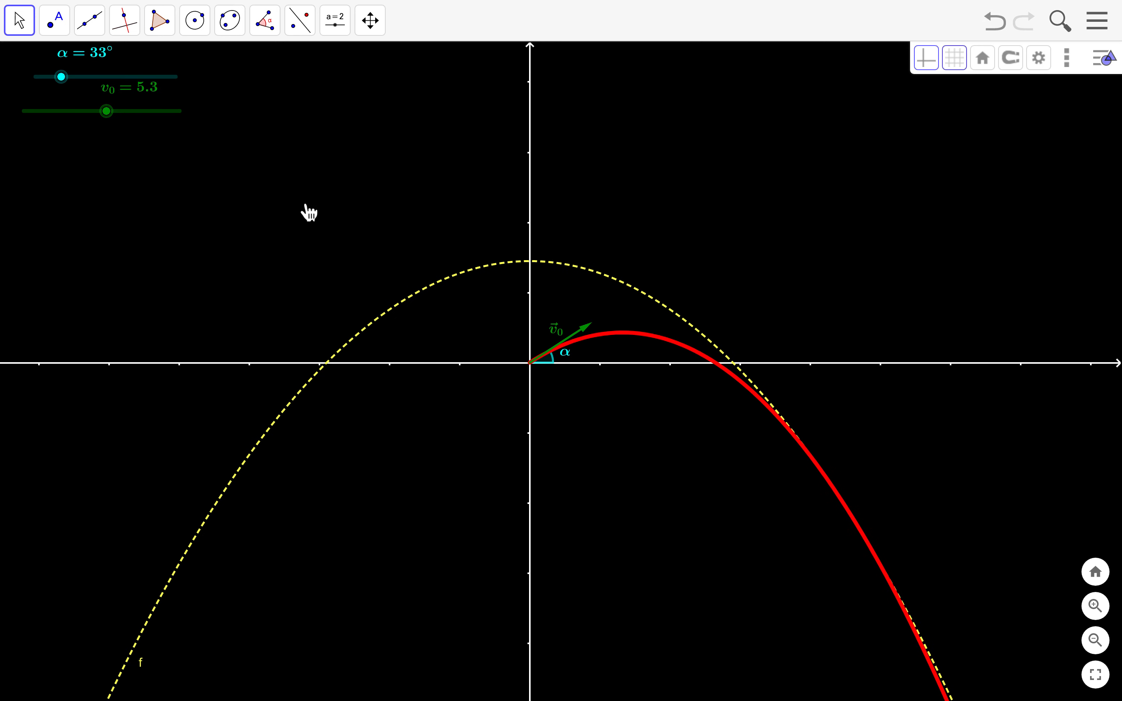
Hide the label f of the dashed yellow safety parabola.
{"action": "left_click_drag", "start_coordinate": [688, 173], "coordinate": [686, 185]}
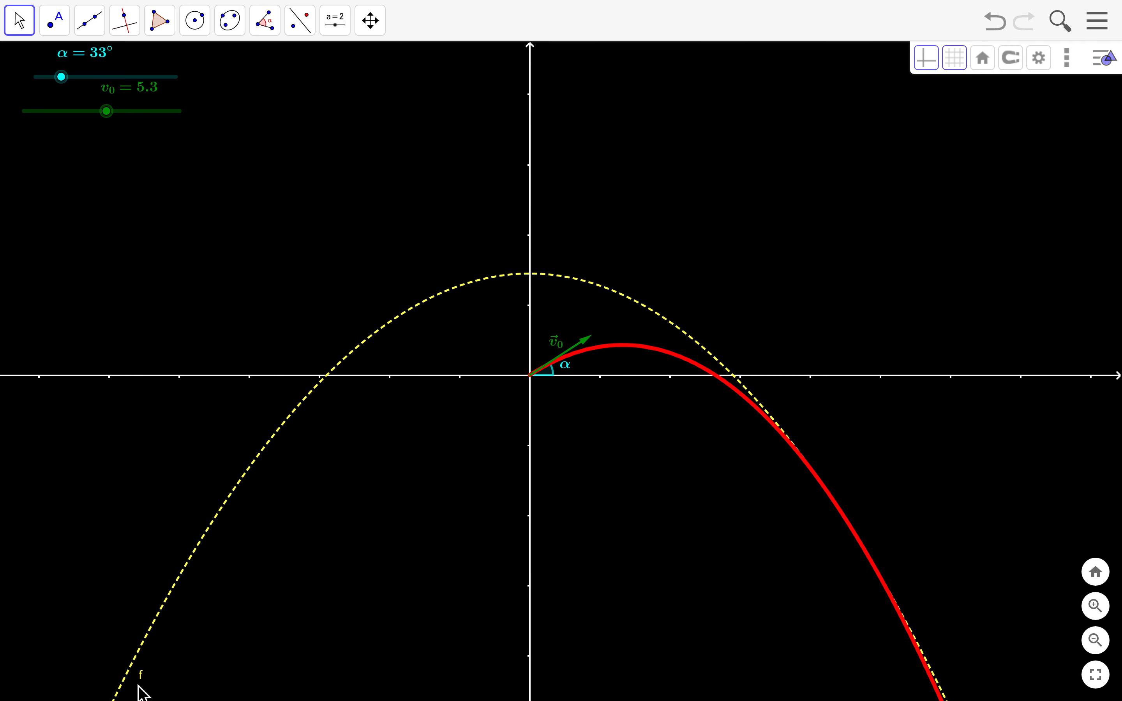
{"action": "left_click", "coordinate": [137, 668]}
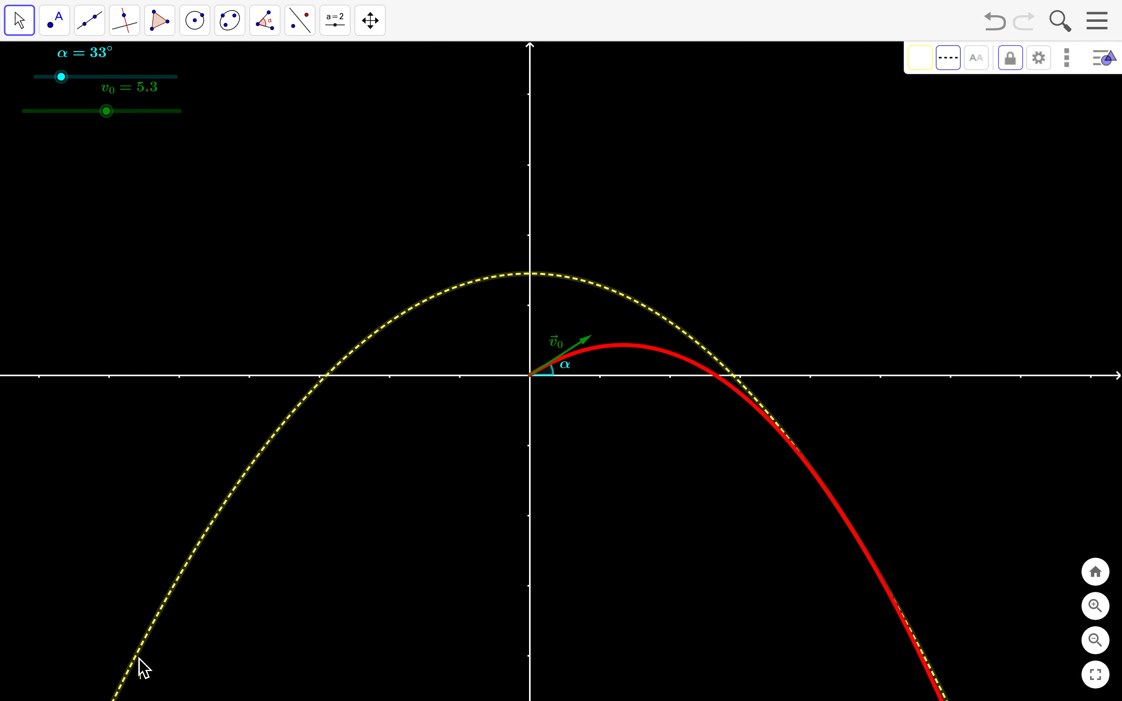
{"action": "left_click", "coordinate": [1039, 58]}
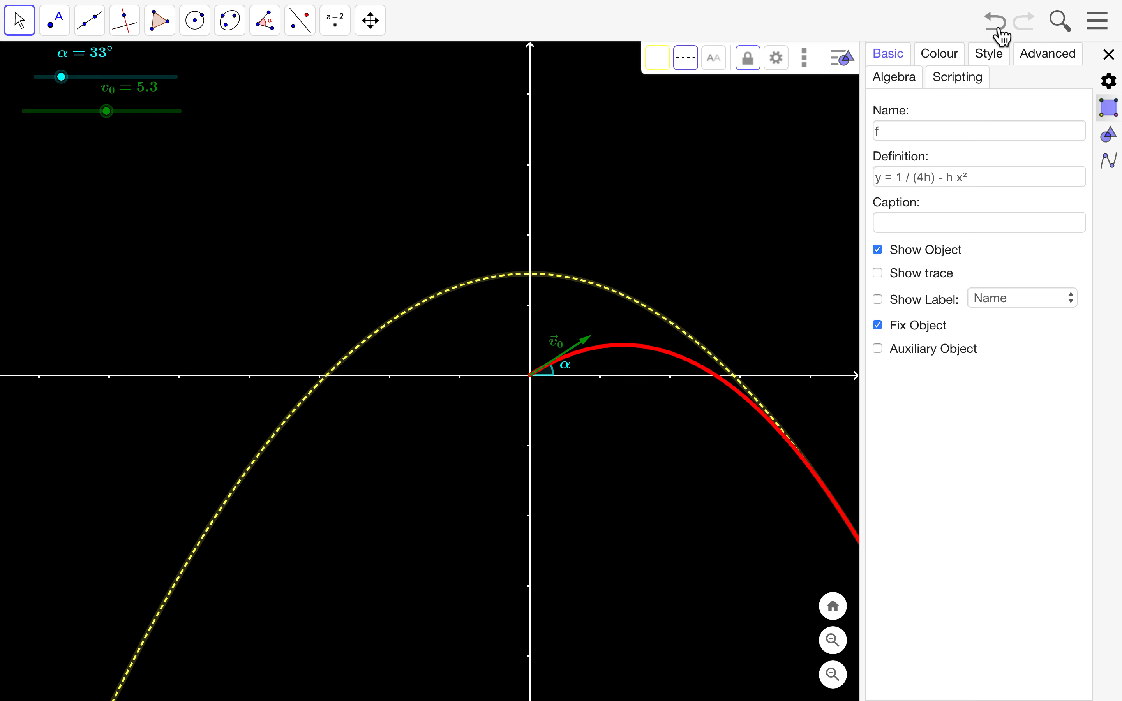
{"action": "left_click", "coordinate": [803, 190]}
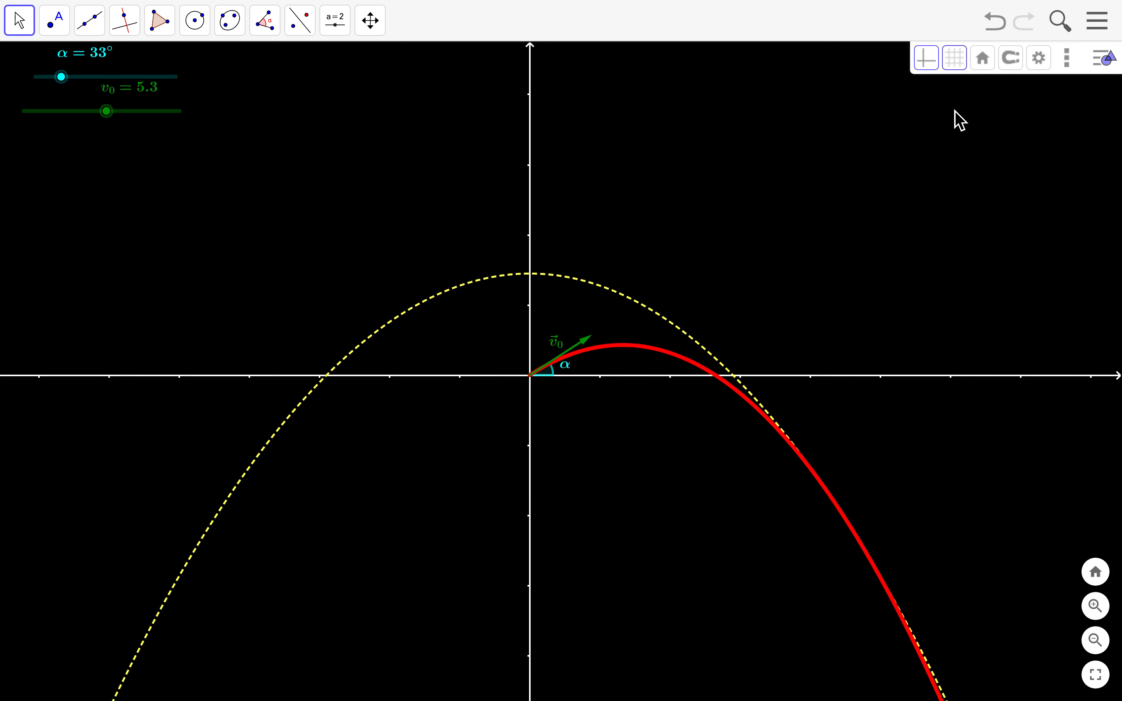
Hide the graphics view's style bar and set the α slider to 120°.
{"action": "left_click", "coordinate": [1108, 61]}
{"action": "mouse_move", "coordinate": [633, 225]}
{"action": "left_mouse_down"}
{"action": "mouse_move", "coordinate": [689, 223]}
{"action": "mouse_move", "coordinate": [655, 230]}
{"action": "left_mouse_up"}
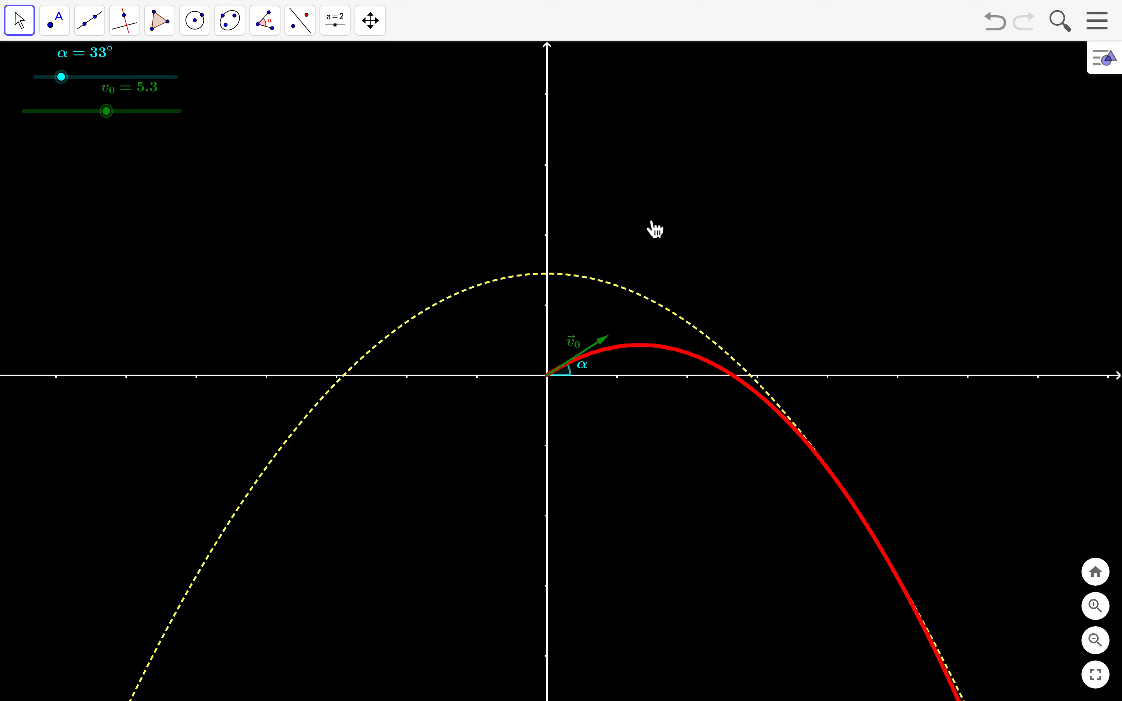
{"action": "left_click_drag", "start_coordinate": [53, 67], "coordinate": [134, 82]}
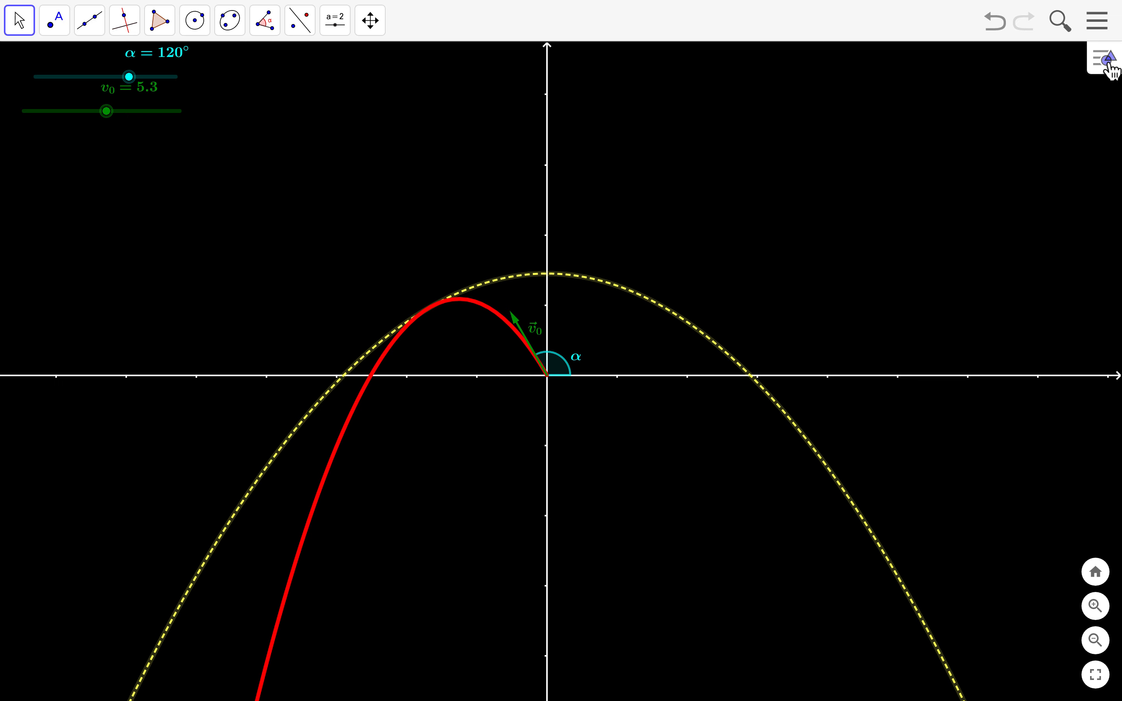
Make the dashed yellow safety parabola non-selectable in its advanced properties.
{"action": "right_click", "coordinate": [669, 308]}
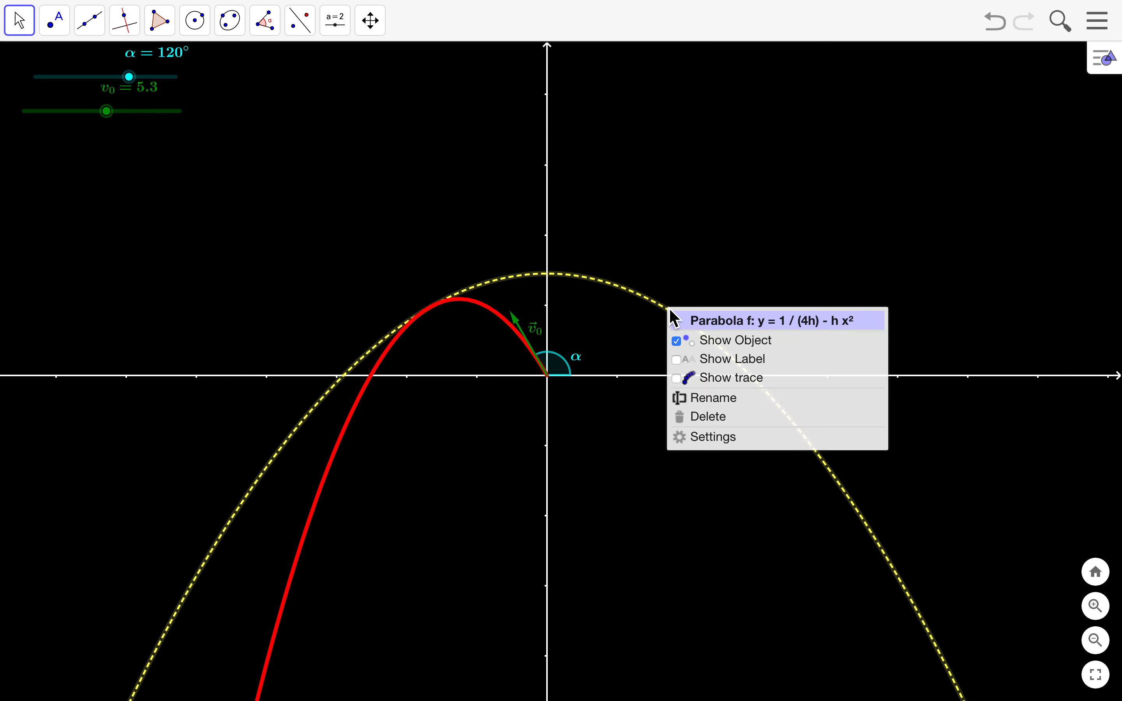
{"action": "left_click", "coordinate": [693, 301]}
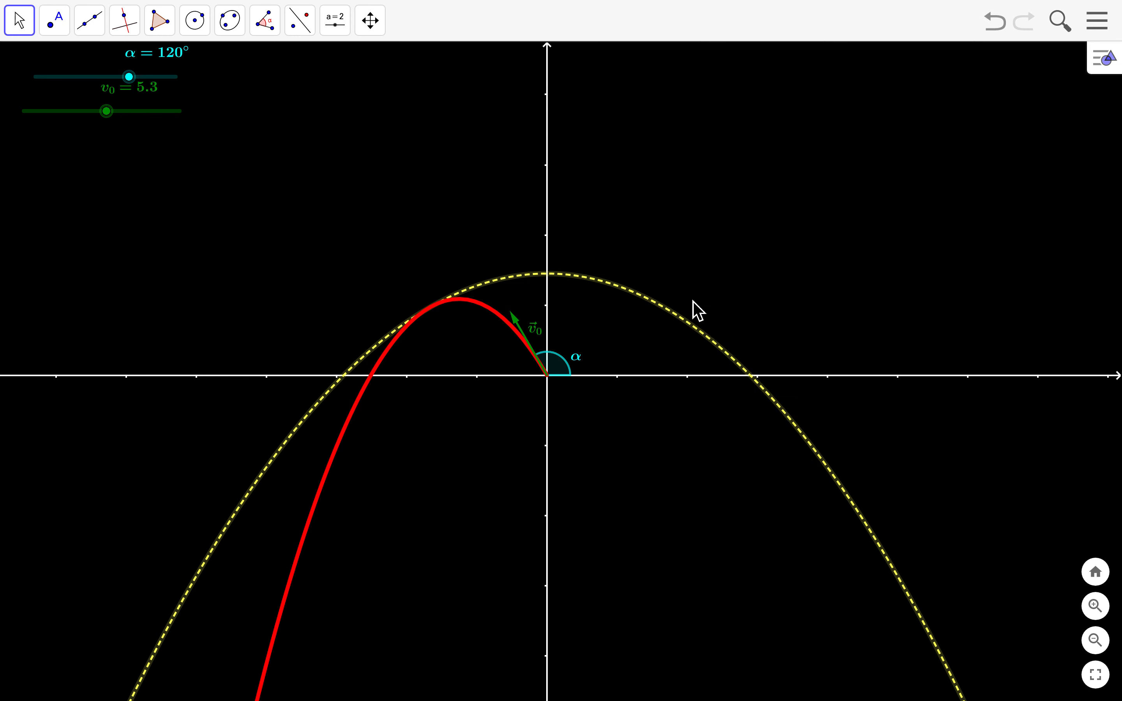
{"action": "left_click", "coordinate": [1111, 68]}
{"action": "left_click", "coordinate": [1046, 68]}
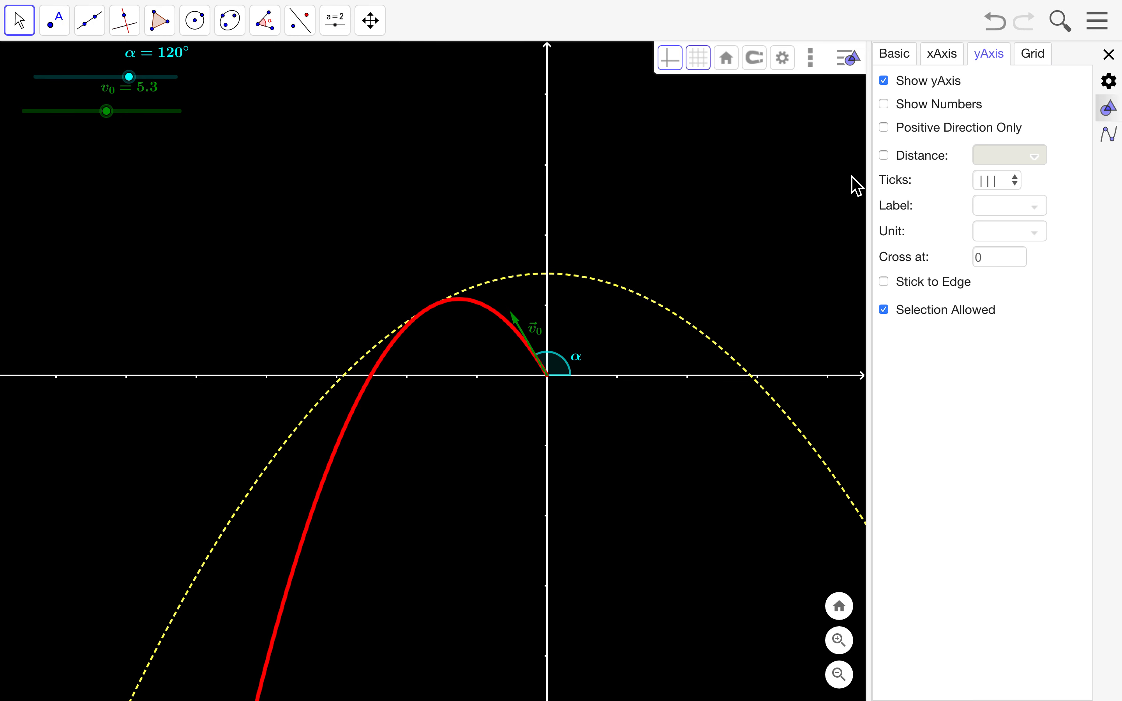
{"action": "left_click", "coordinate": [654, 309]}
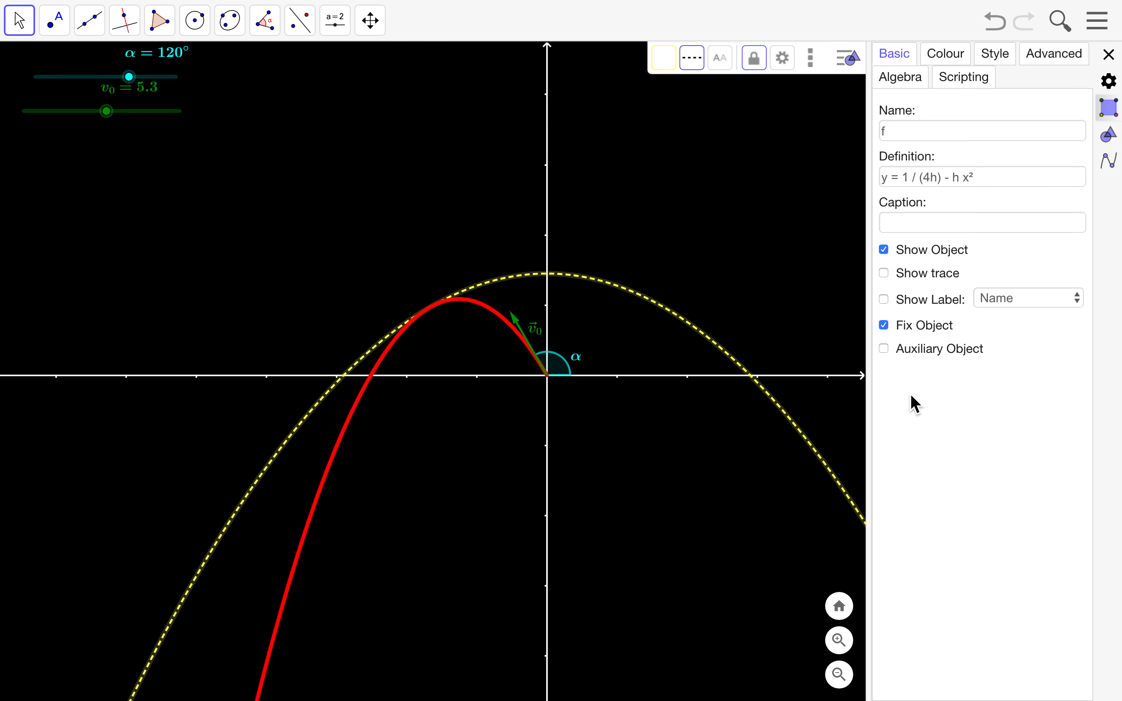
{"action": "left_click", "coordinate": [1084, 61]}
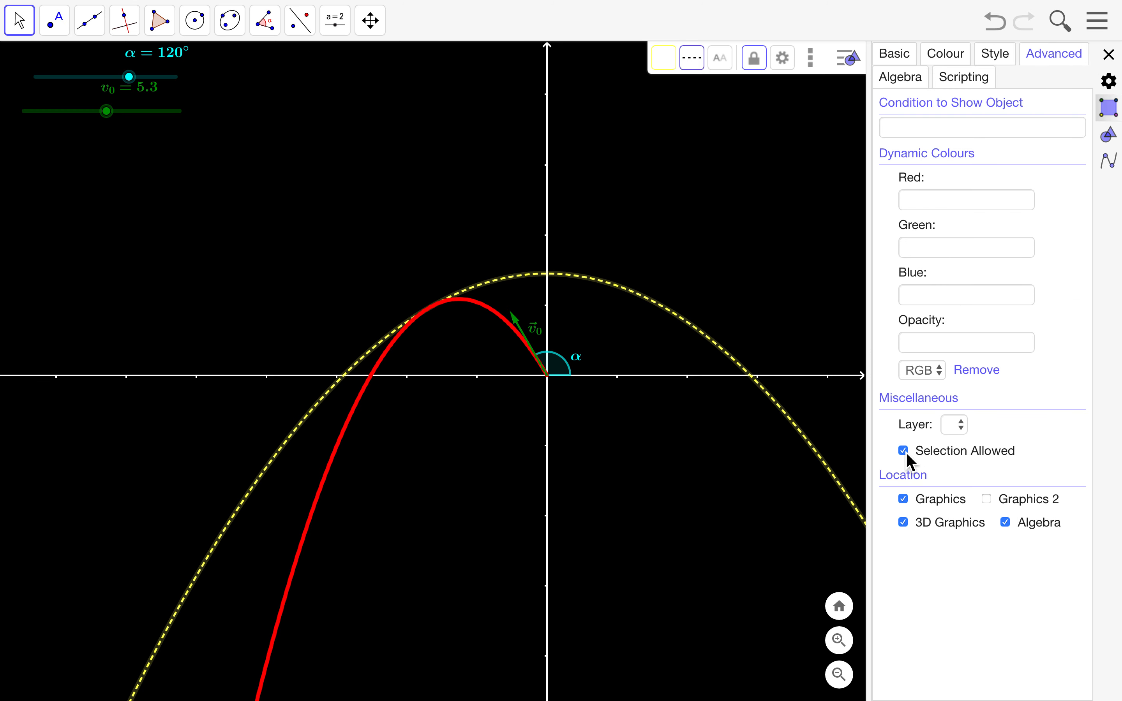
{"action": "left_click", "coordinate": [819, 329]}
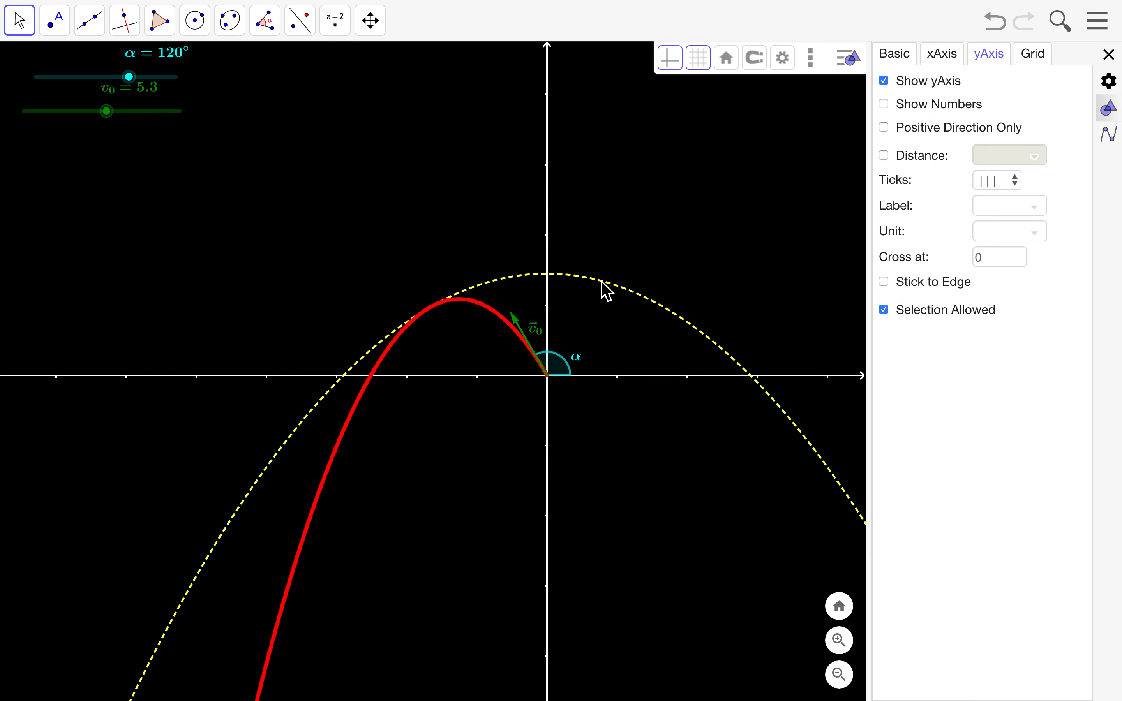
Make the green velocity vector and the cyan angle non-selectable, and close the settings.
{"action": "left_click", "coordinate": [521, 321]}
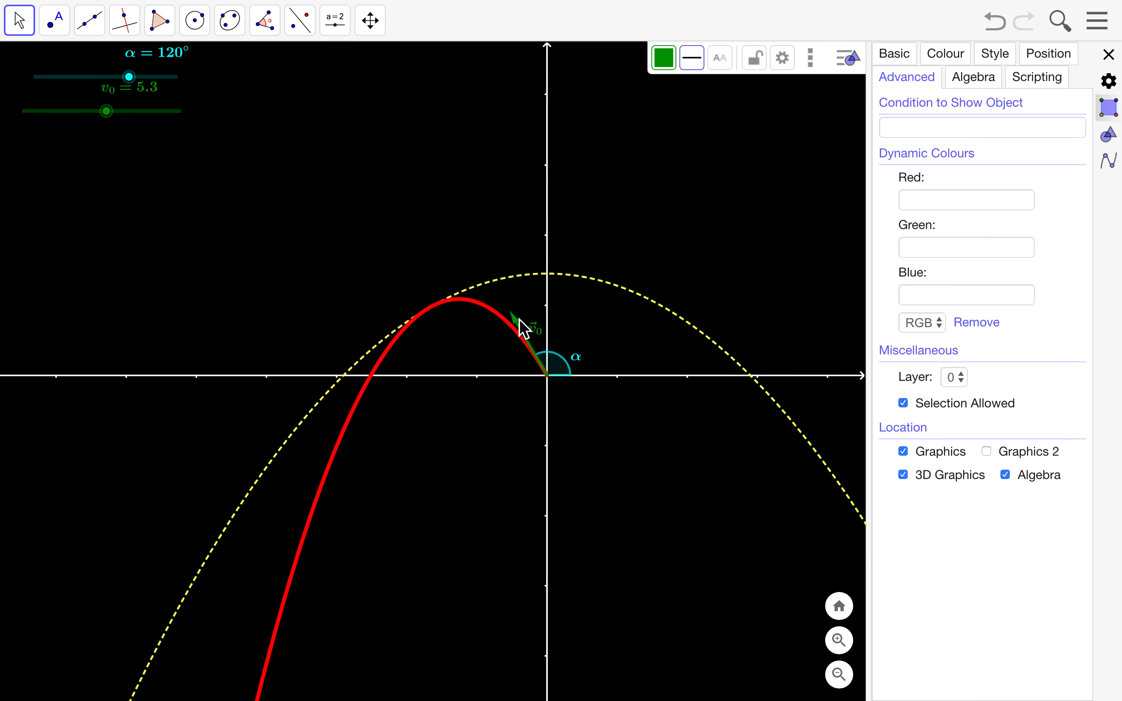
{"action": "left_click", "coordinate": [903, 403]}
{"action": "left_click", "coordinate": [571, 377]}
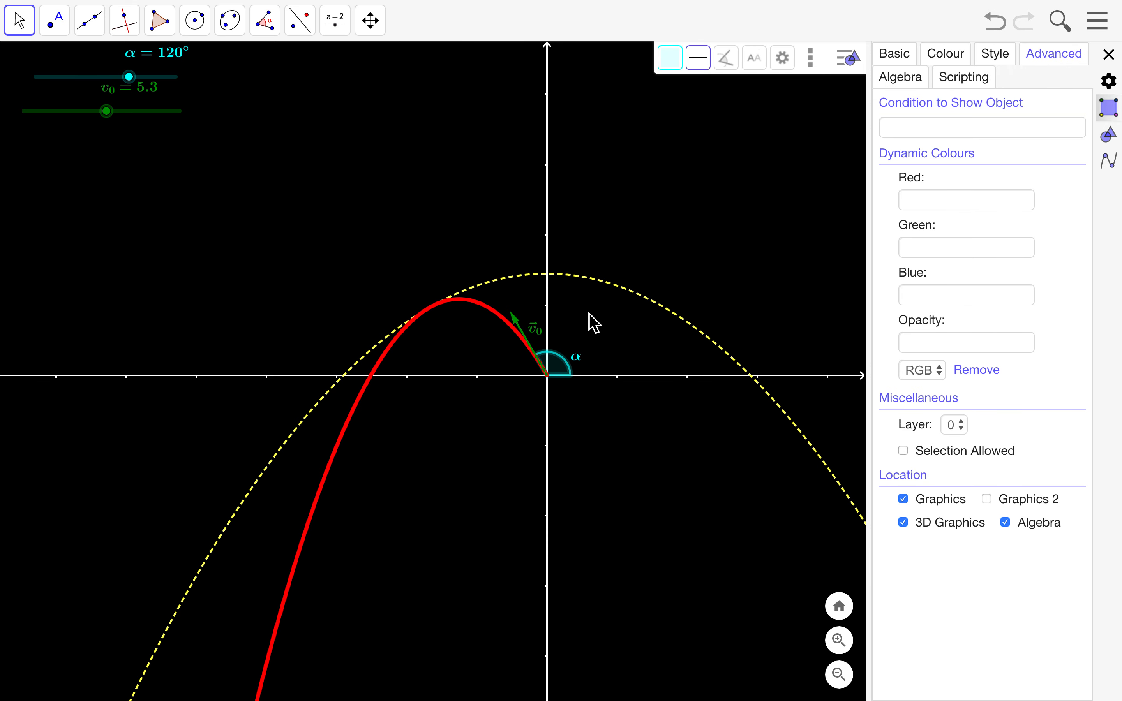
{"action": "left_click", "coordinate": [297, 201]}
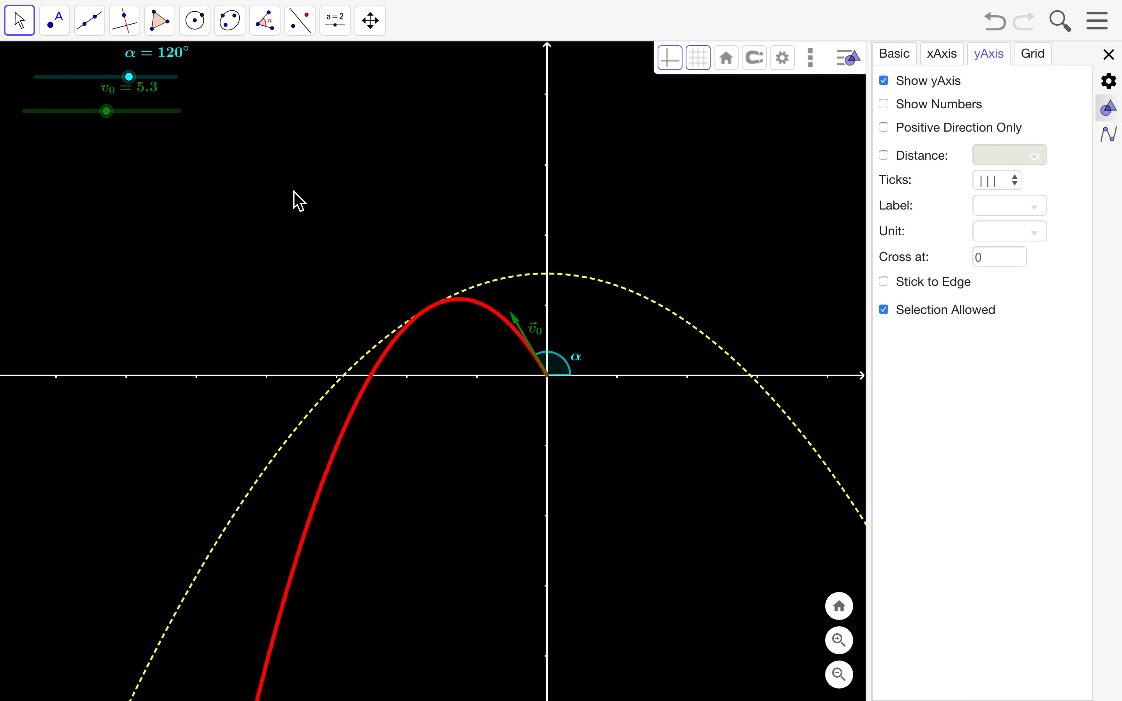
{"action": "left_click", "coordinate": [1110, 55]}
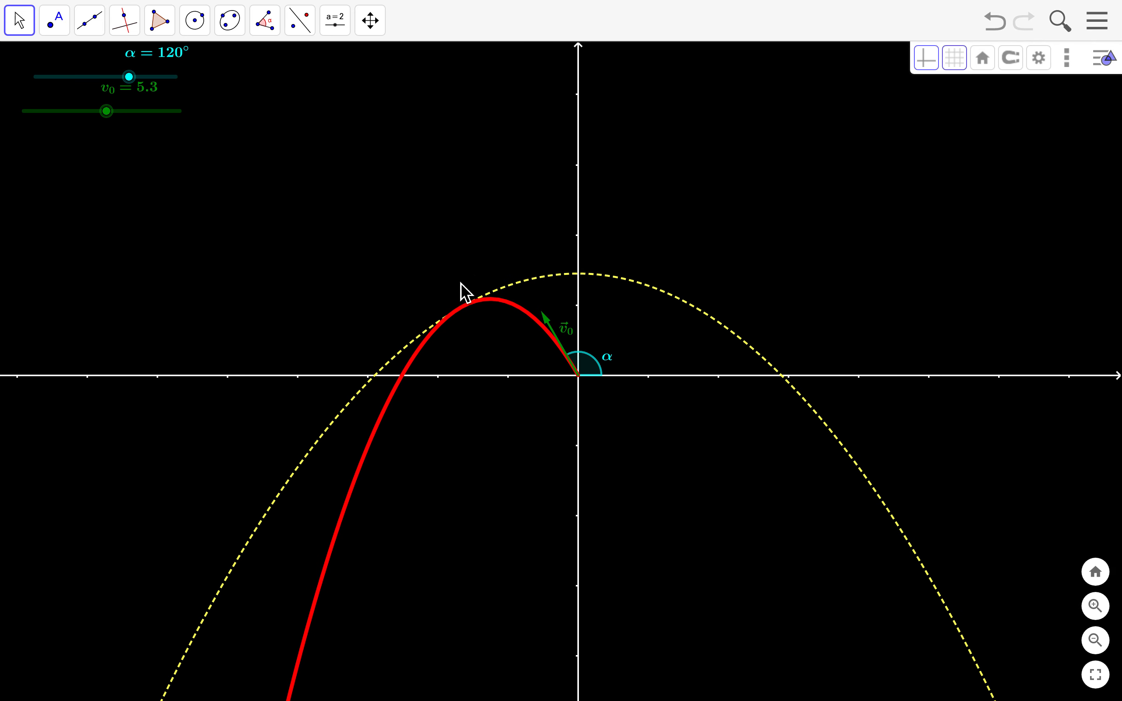
Turn on the trace of the red trajectory curve.
{"action": "left_click", "coordinate": [528, 320]}
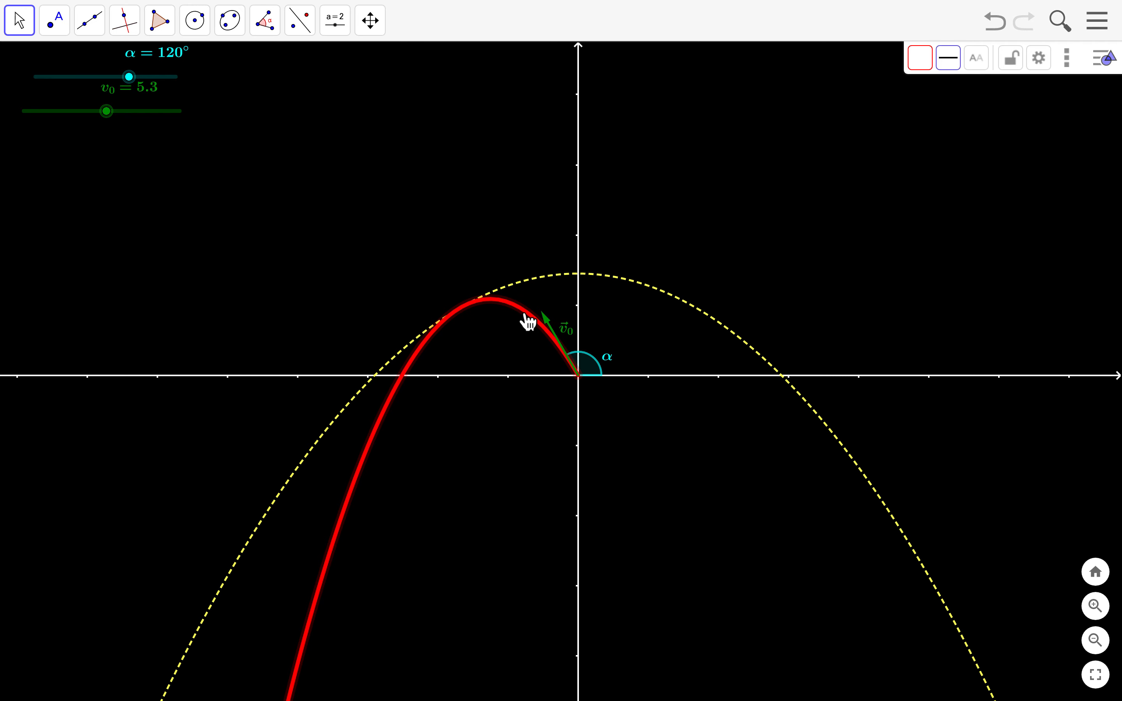
{"action": "right_click", "coordinate": [527, 320]}
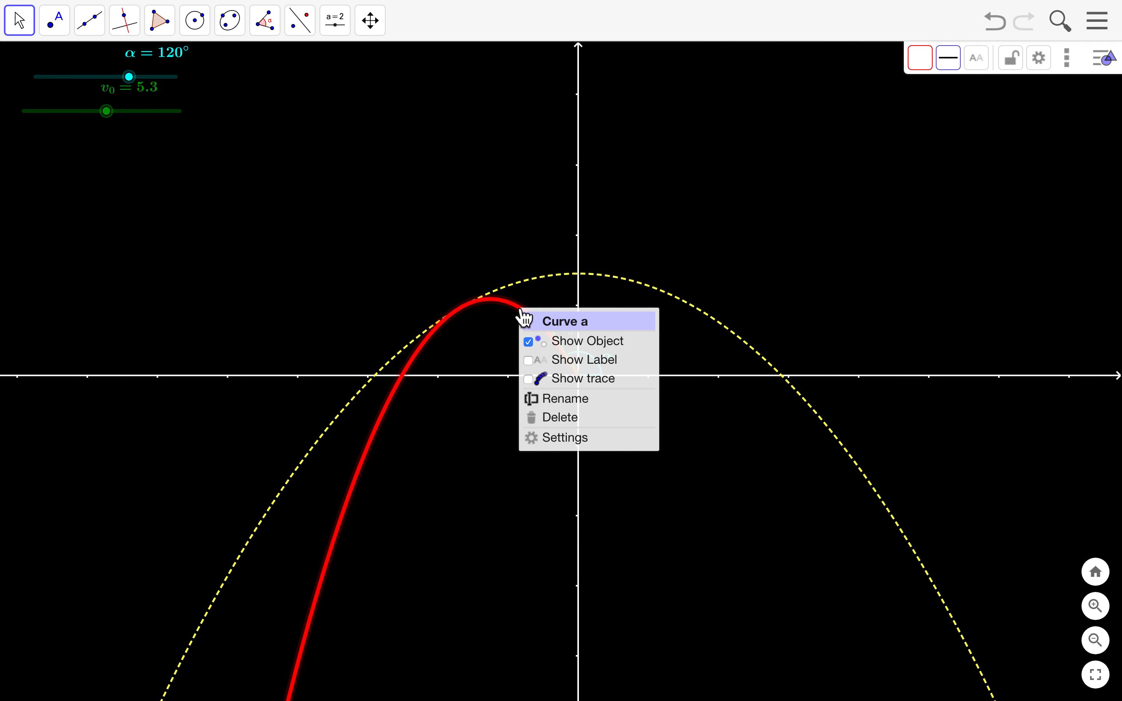
{"action": "left_click", "coordinate": [574, 384]}
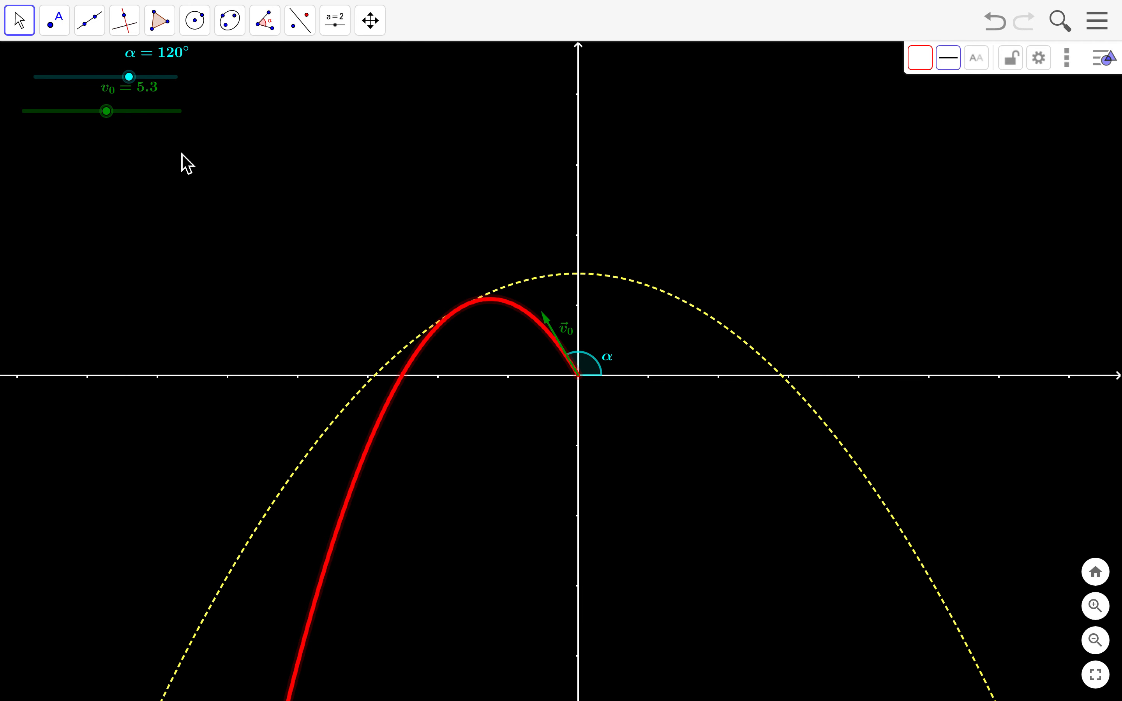
Set the launch angle α to 110° to try the trajectory's trace, and shift the graphics view slightly.
{"action": "mouse_move", "coordinate": [130, 87]}
{"action": "left_mouse_down"}
{"action": "mouse_move", "coordinate": [143, 87]}
{"action": "mouse_move", "coordinate": [83, 100]}
{"action": "mouse_move", "coordinate": [121, 92]}
{"action": "left_mouse_up"}
{"action": "left_click", "coordinate": [415, 167]}
{"action": "left_click_drag", "start_coordinate": [414, 167], "coordinate": [395, 178]}
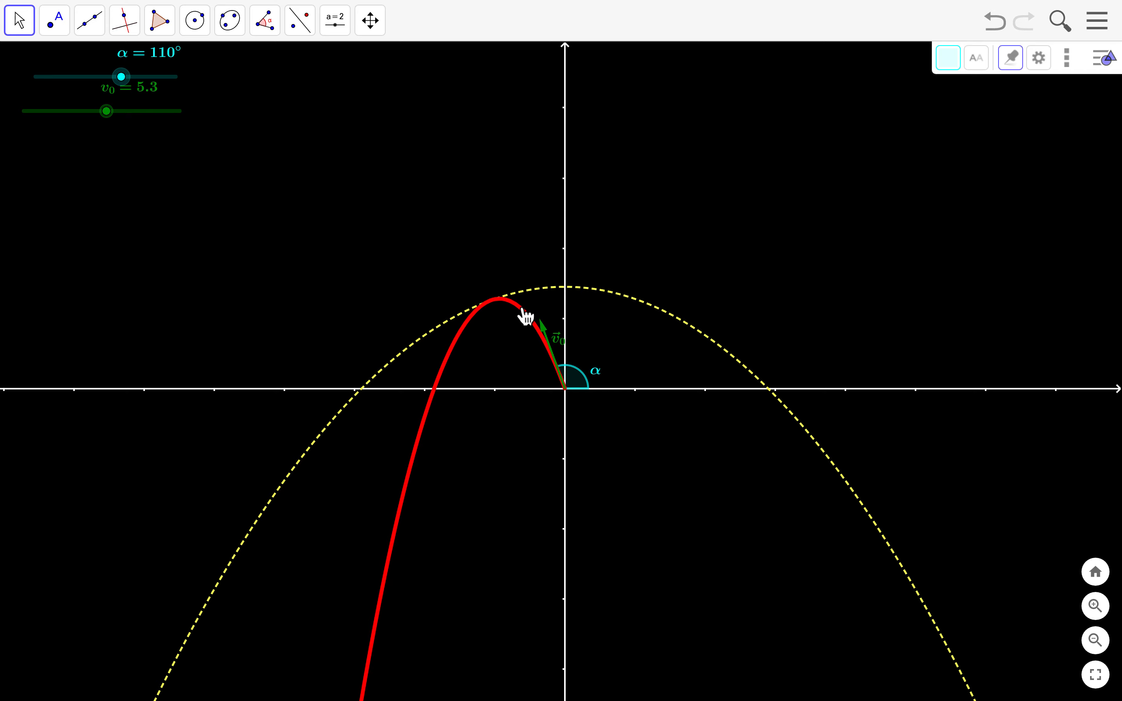
Make the red trajectory curve non-selectable in its advanced properties and check that it can no longer be picked.
{"action": "left_click", "coordinate": [1038, 58]}
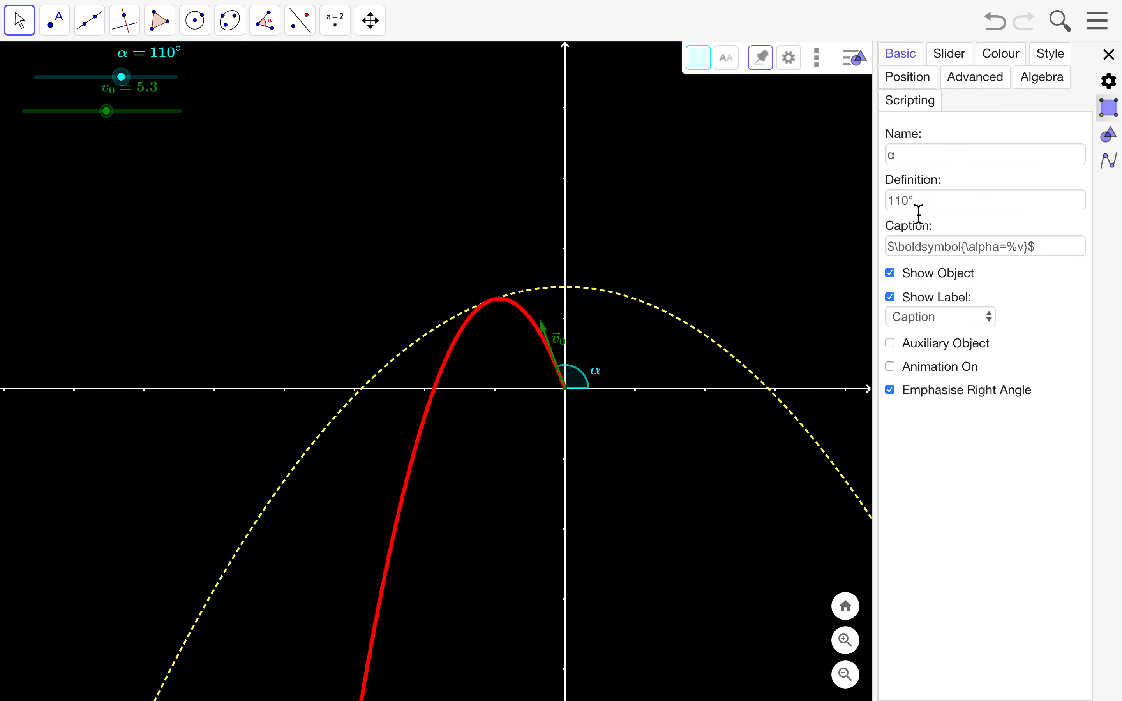
{"action": "left_click", "coordinate": [533, 320]}
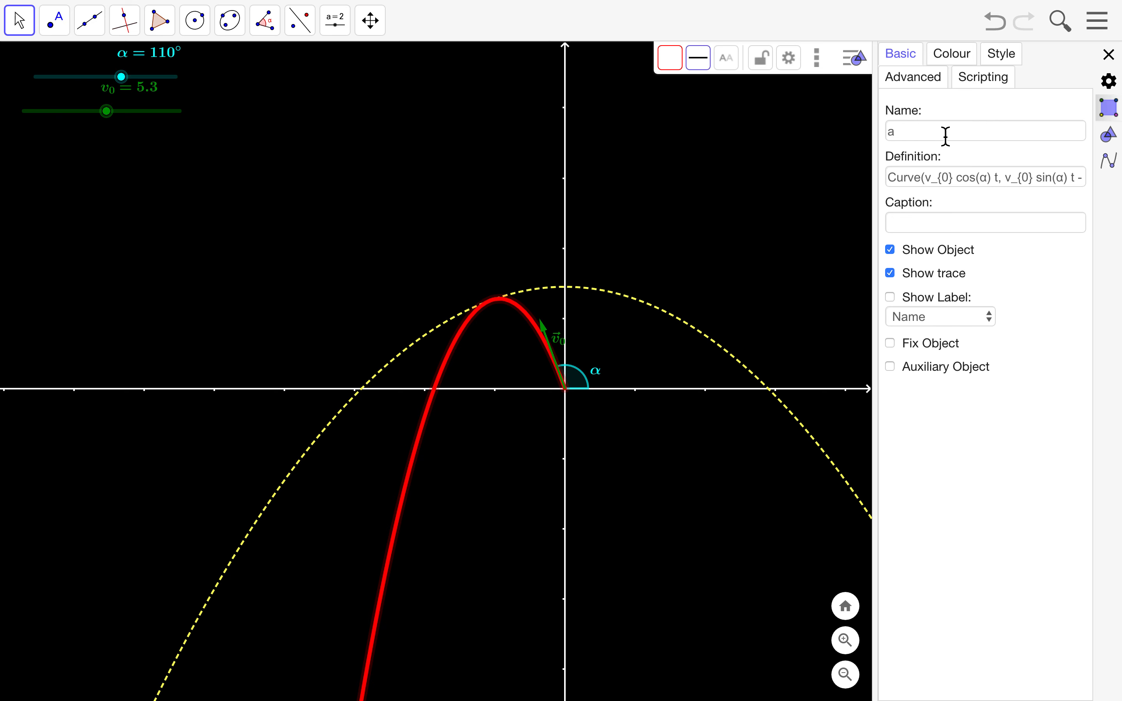
{"action": "left_click", "coordinate": [928, 86]}
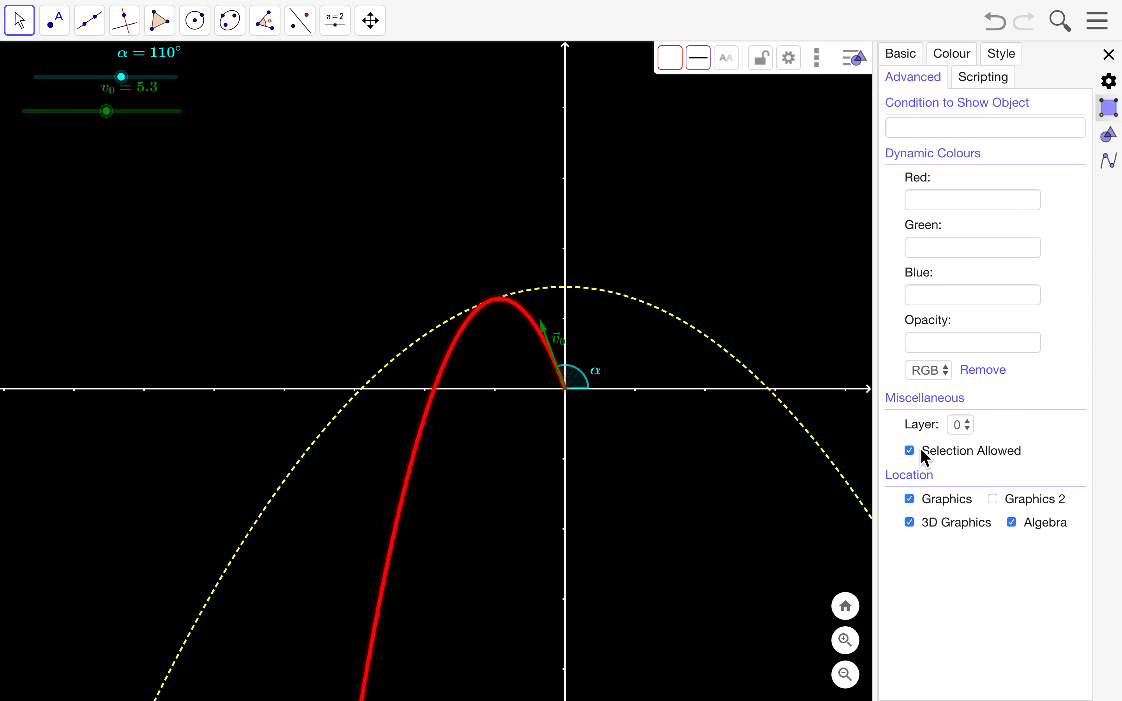
{"action": "left_click", "coordinate": [937, 448]}
{"action": "left_click", "coordinate": [515, 317]}
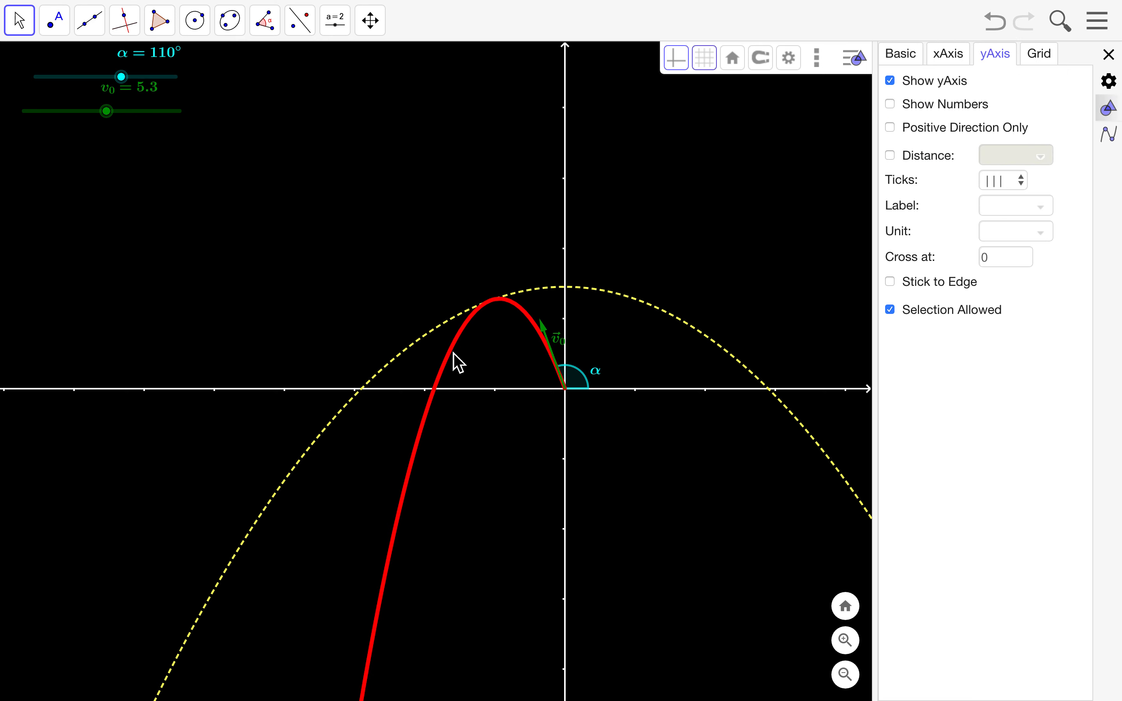
{"action": "right_click", "coordinate": [459, 363]}
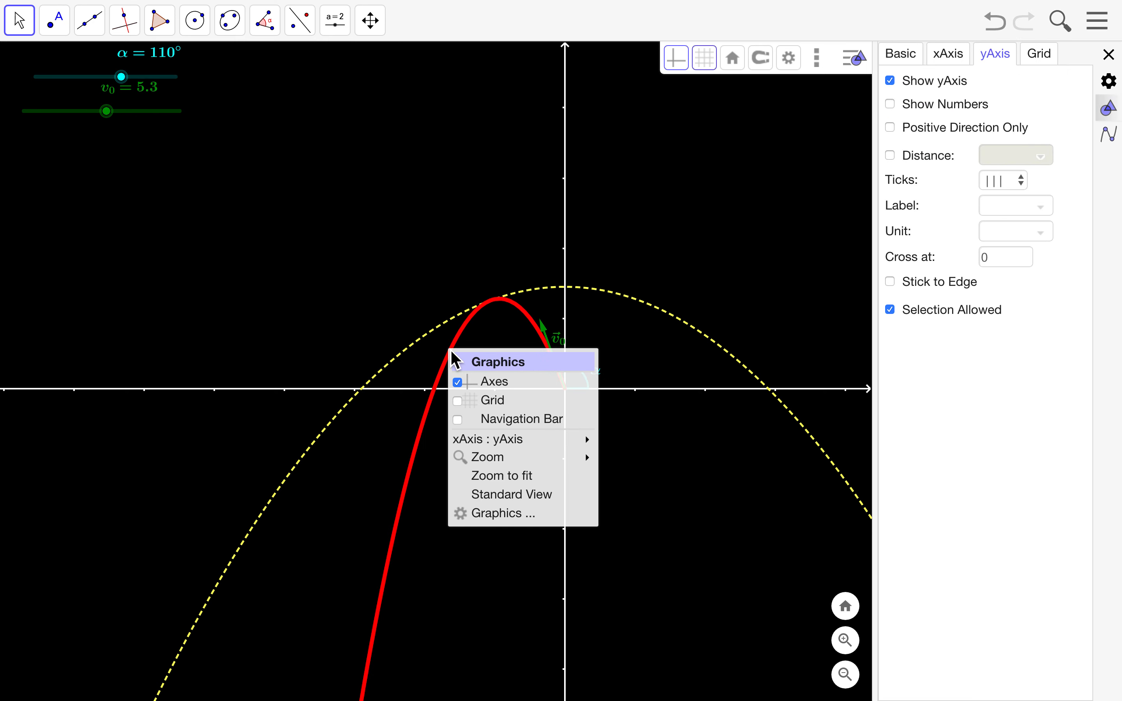
{"action": "left_click", "coordinate": [491, 338]}
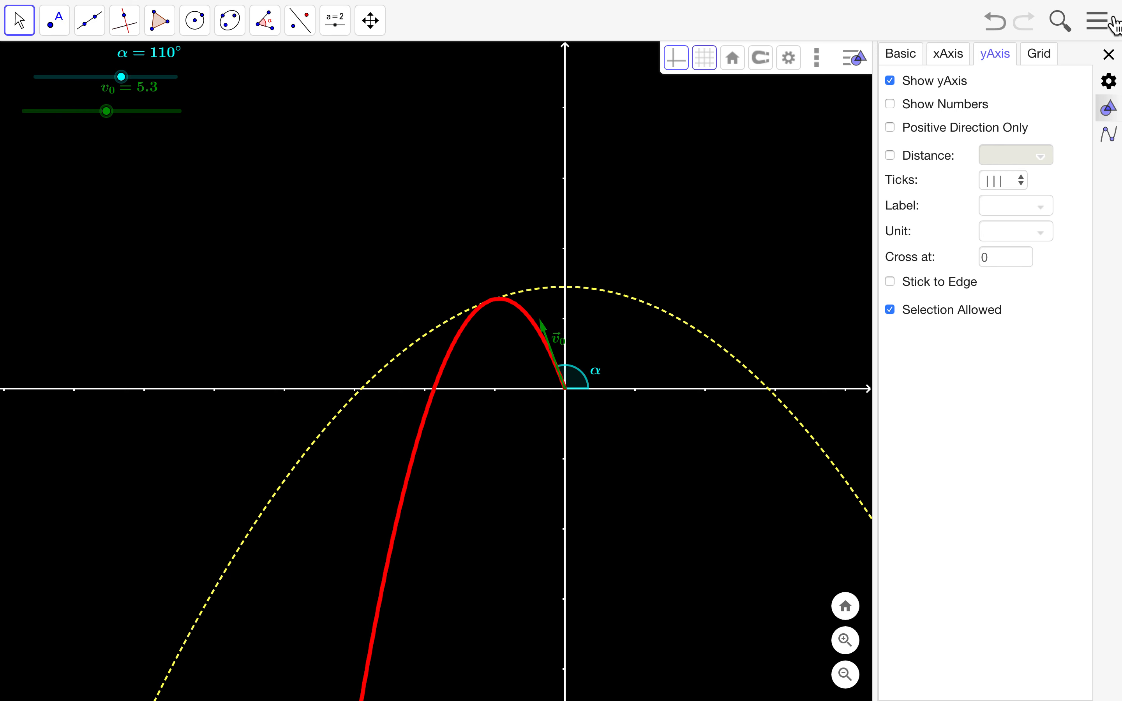
Show the Algebra view alongside the graphics view.
{"action": "left_click", "coordinate": [1111, 34]}
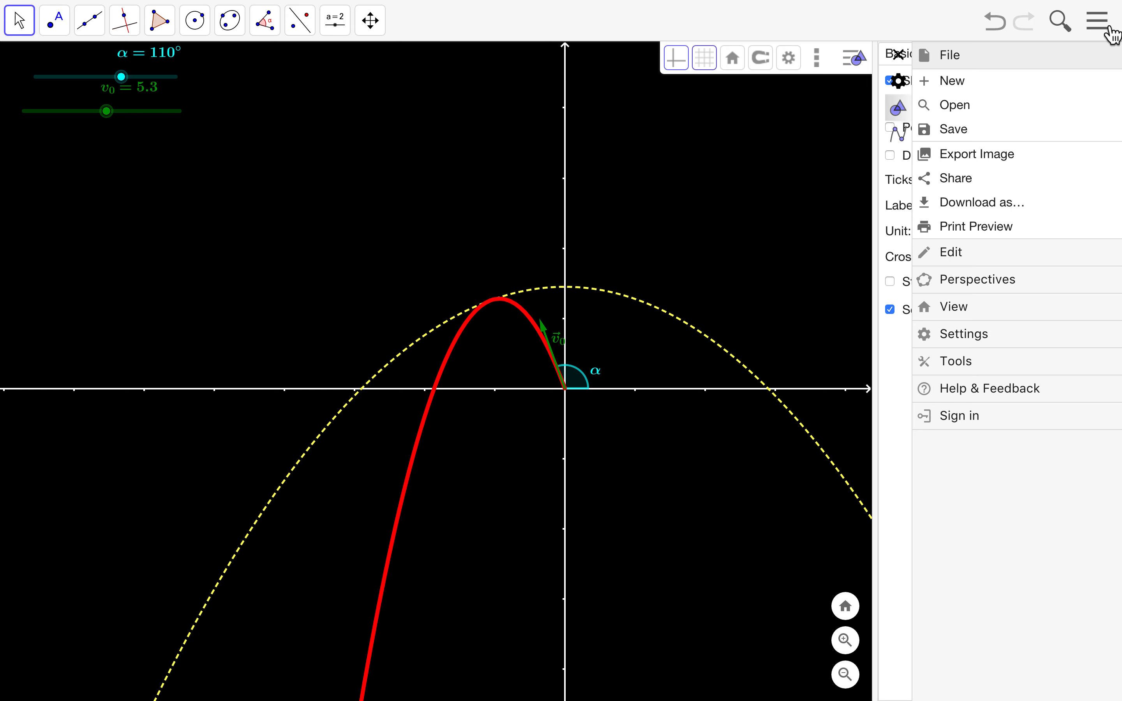
{"action": "left_click", "coordinate": [969, 311]}
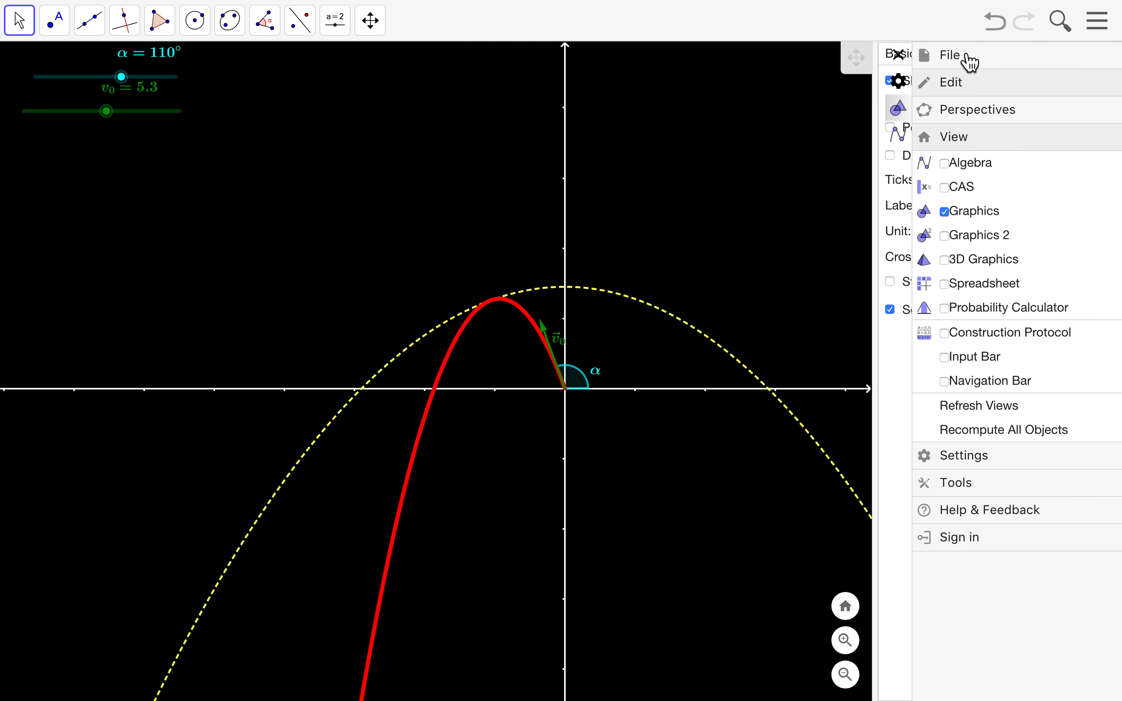
{"action": "left_click", "coordinate": [961, 65]}
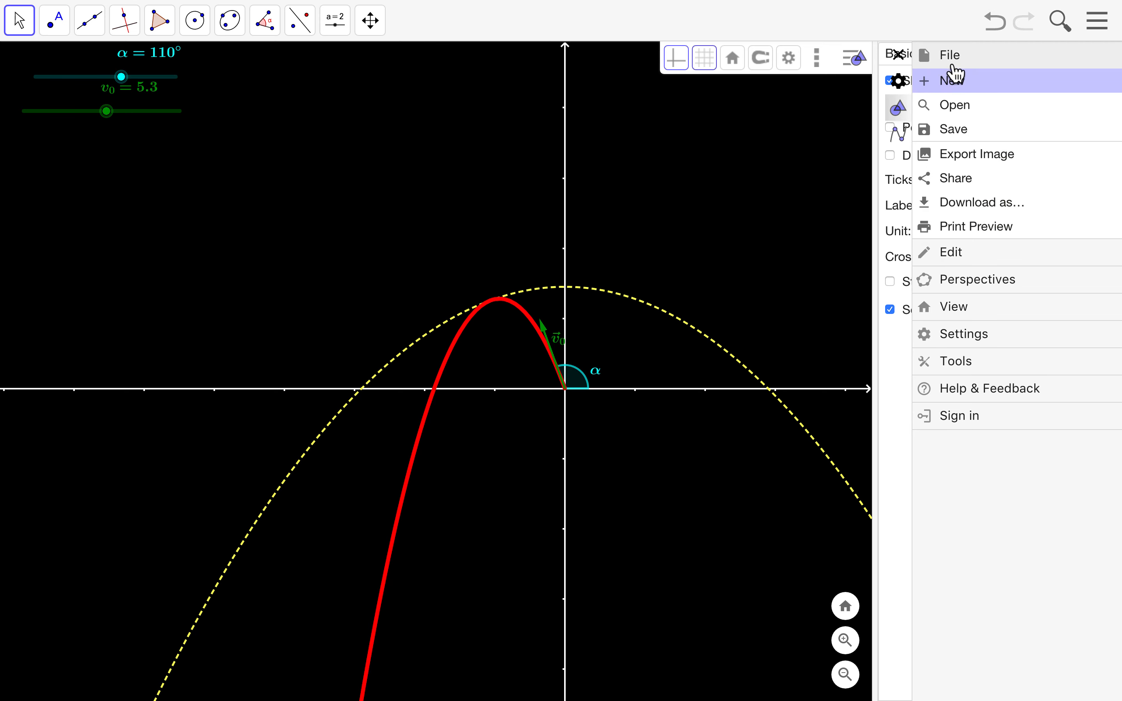
{"action": "left_click", "coordinate": [963, 262]}
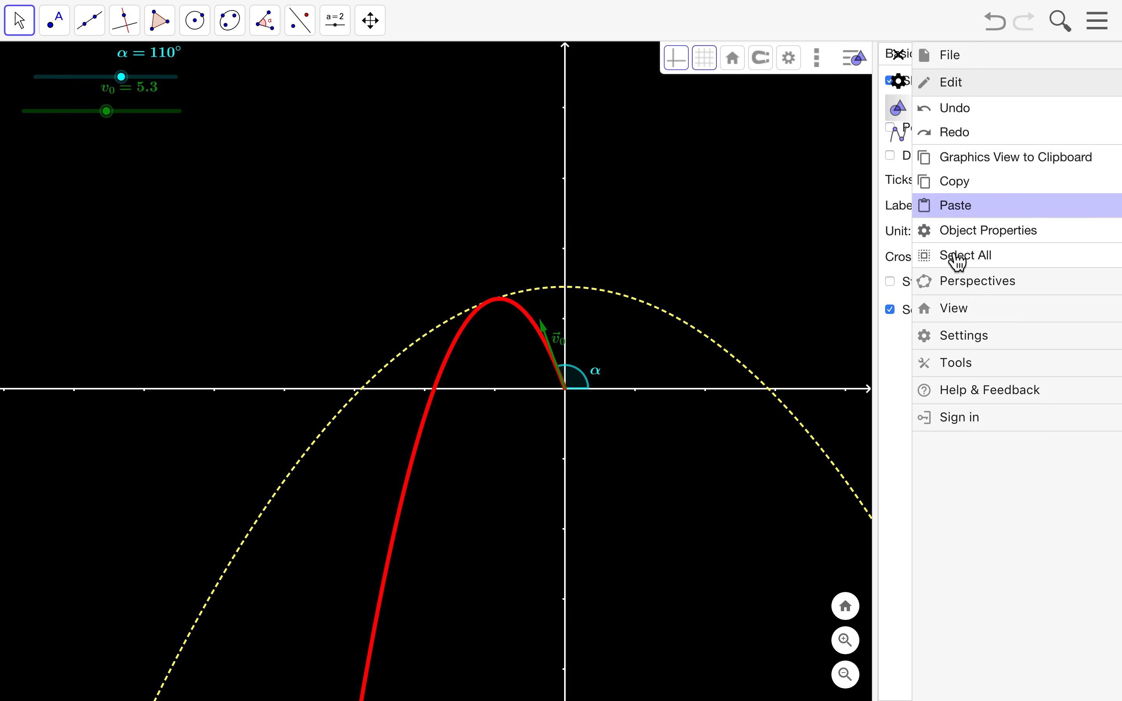
{"action": "left_click", "coordinate": [964, 287]}
{"action": "left_click", "coordinate": [964, 308]}
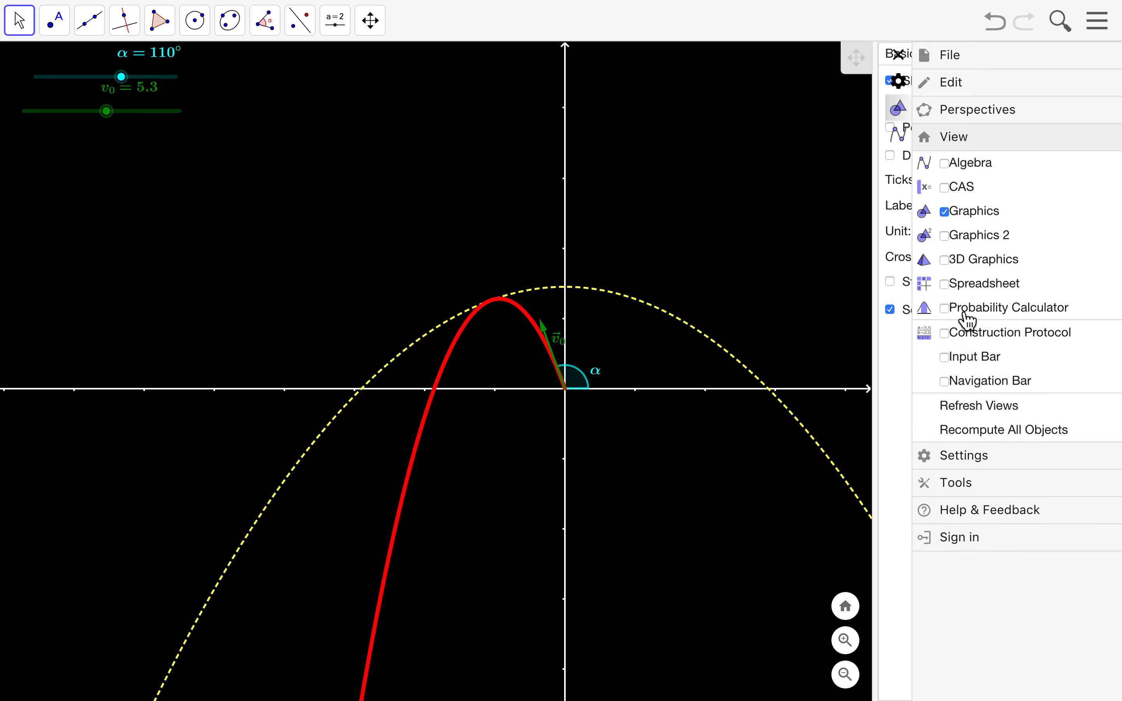
{"action": "left_click", "coordinate": [947, 165]}
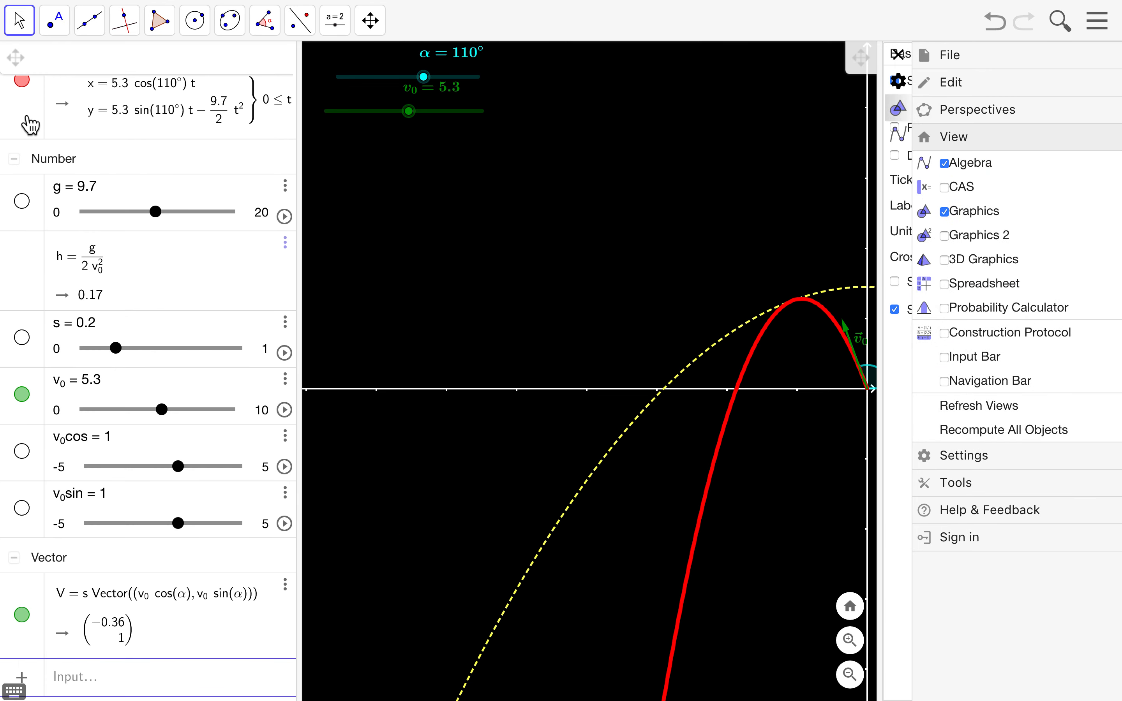
Select the red trajectory curve through its algebra entry and allow its selection again in the advanced properties.
{"action": "left_click", "coordinate": [29, 125]}
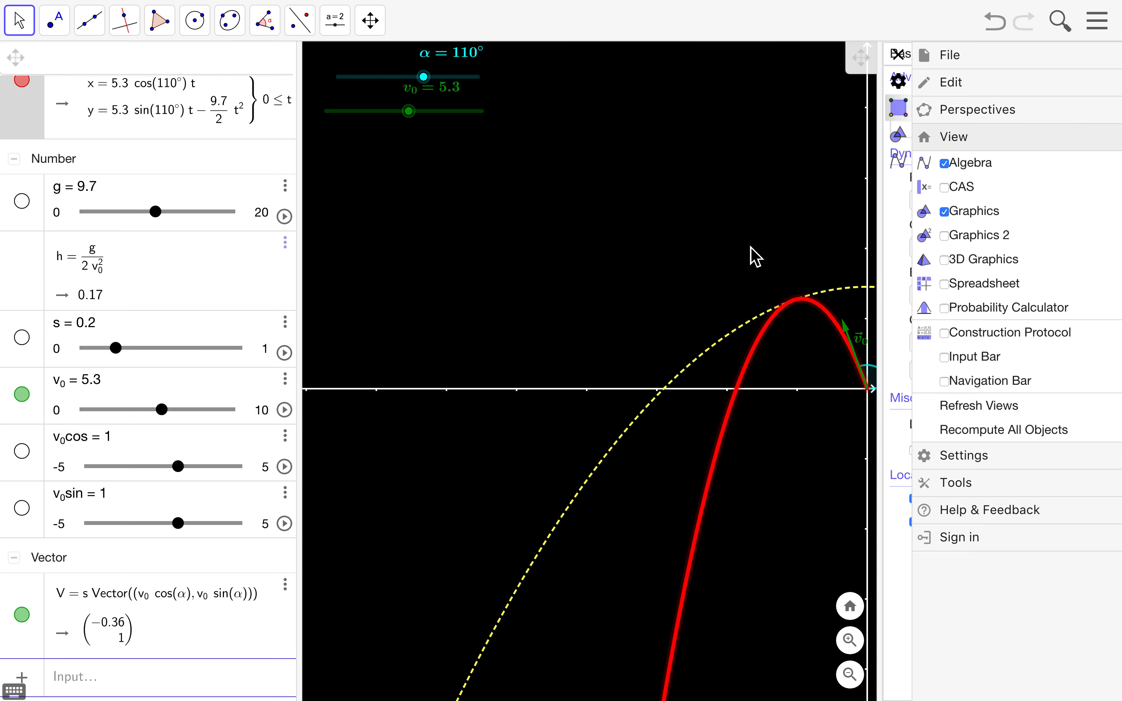
{"action": "left_click", "coordinate": [1096, 23]}
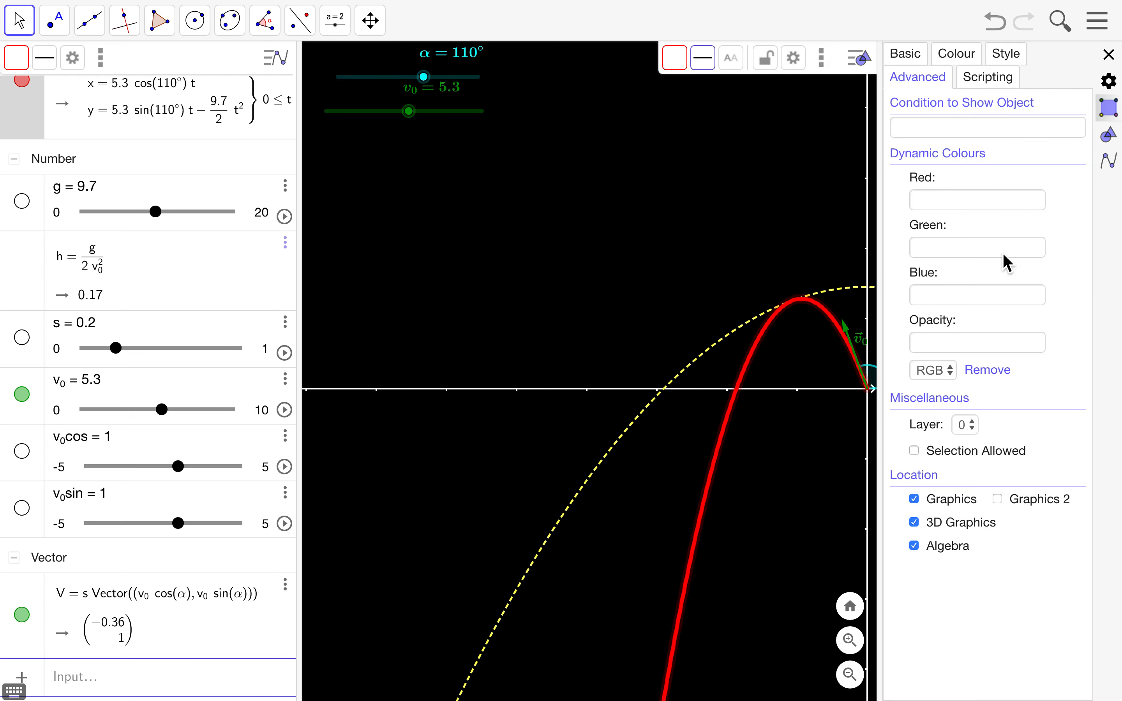
{"action": "left_click", "coordinate": [916, 454]}
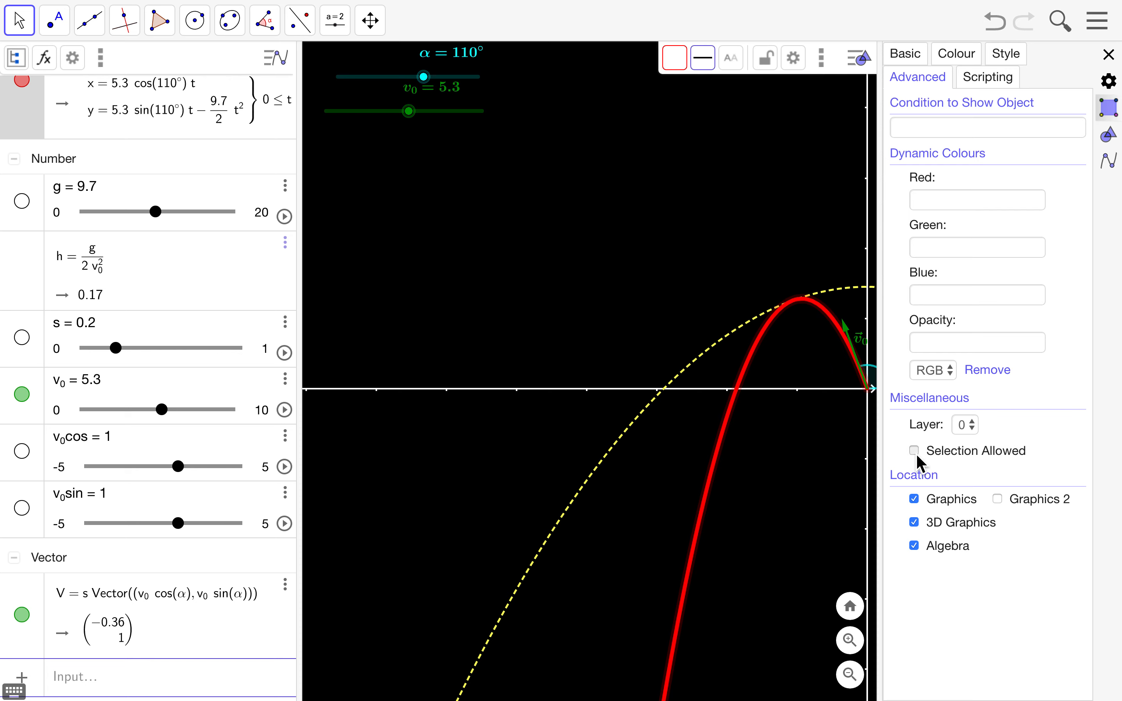
Close the Algebra view and the object settings so only the graphics view remains.
{"action": "left_click", "coordinate": [101, 62]}
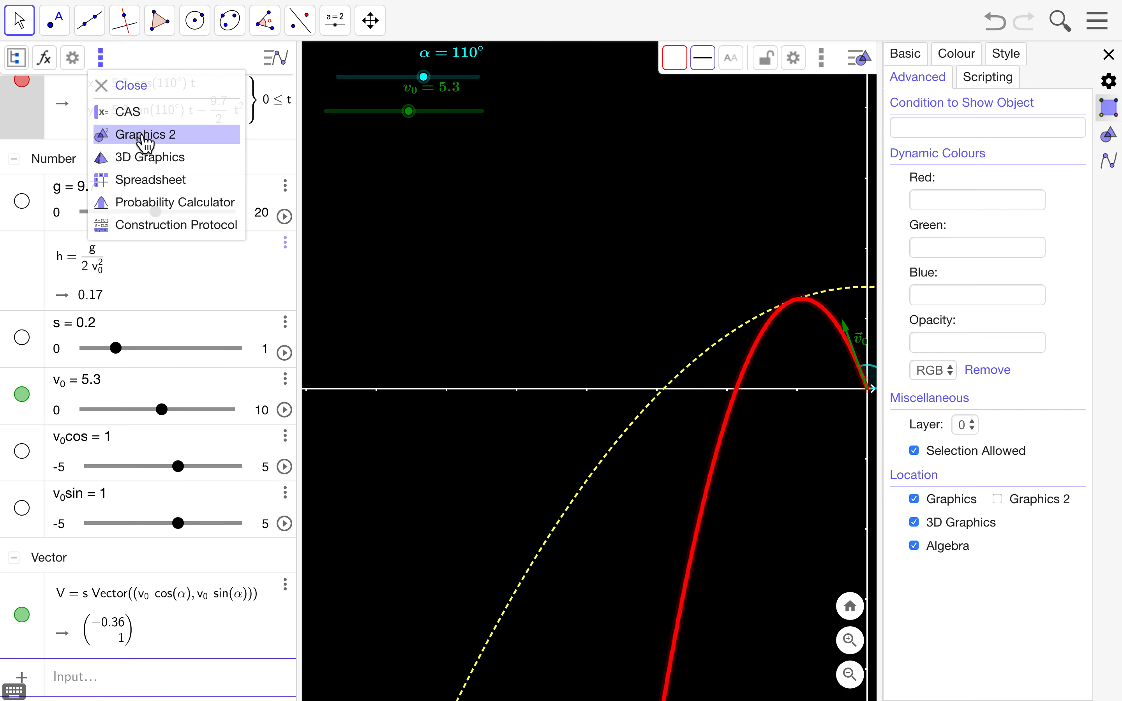
{"action": "left_click", "coordinate": [149, 98]}
{"action": "left_click", "coordinate": [1114, 56]}
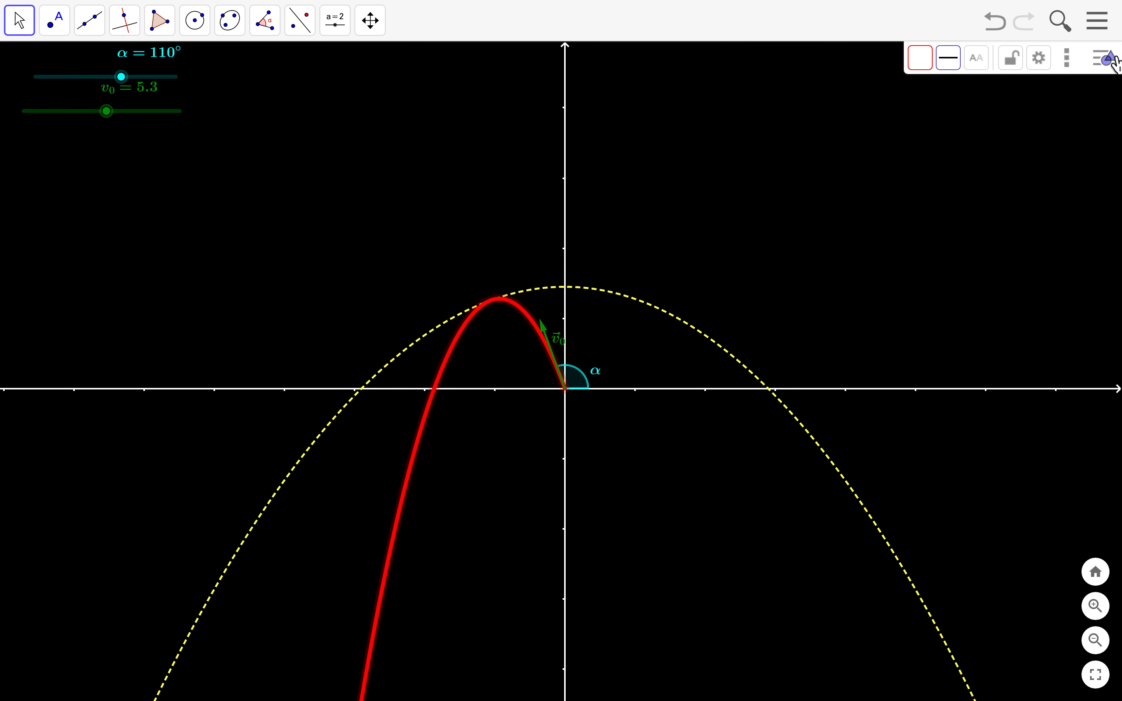
Move the v₀ and α slider labels so that each sits neatly centred above its own slider.
{"action": "left_click_drag", "start_coordinate": [742, 218], "coordinate": [694, 224]}
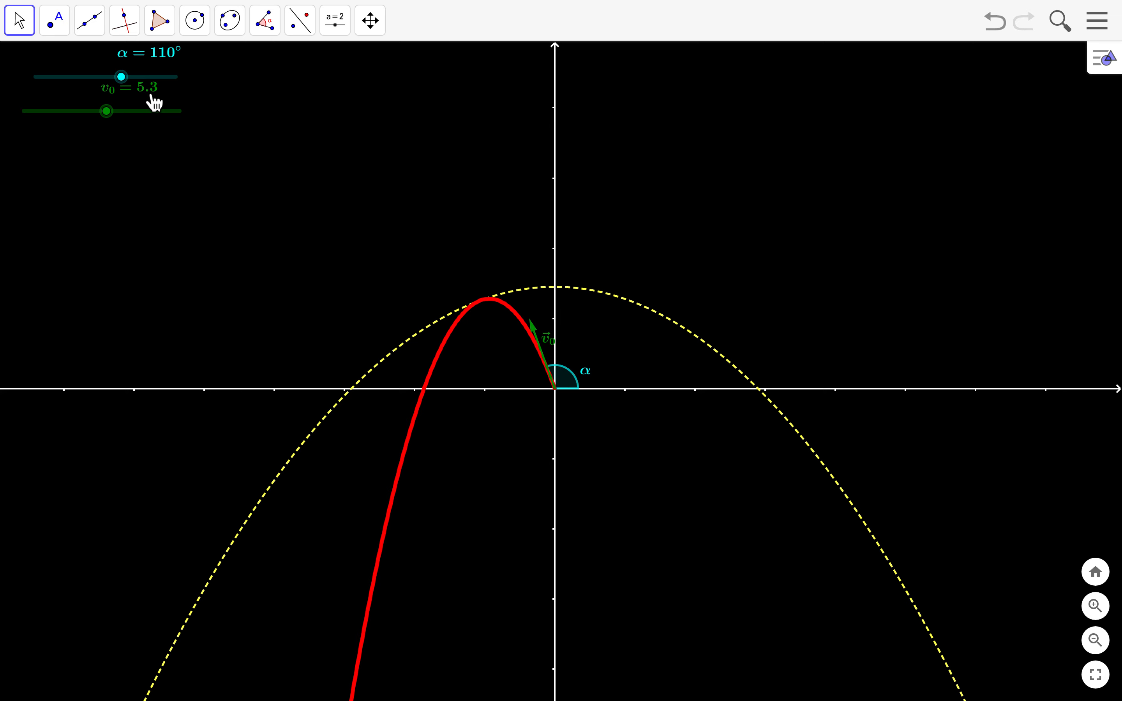
{"action": "left_click_drag", "start_coordinate": [154, 103], "coordinate": [132, 108]}
{"action": "left_click_drag", "start_coordinate": [166, 66], "coordinate": [137, 99]}
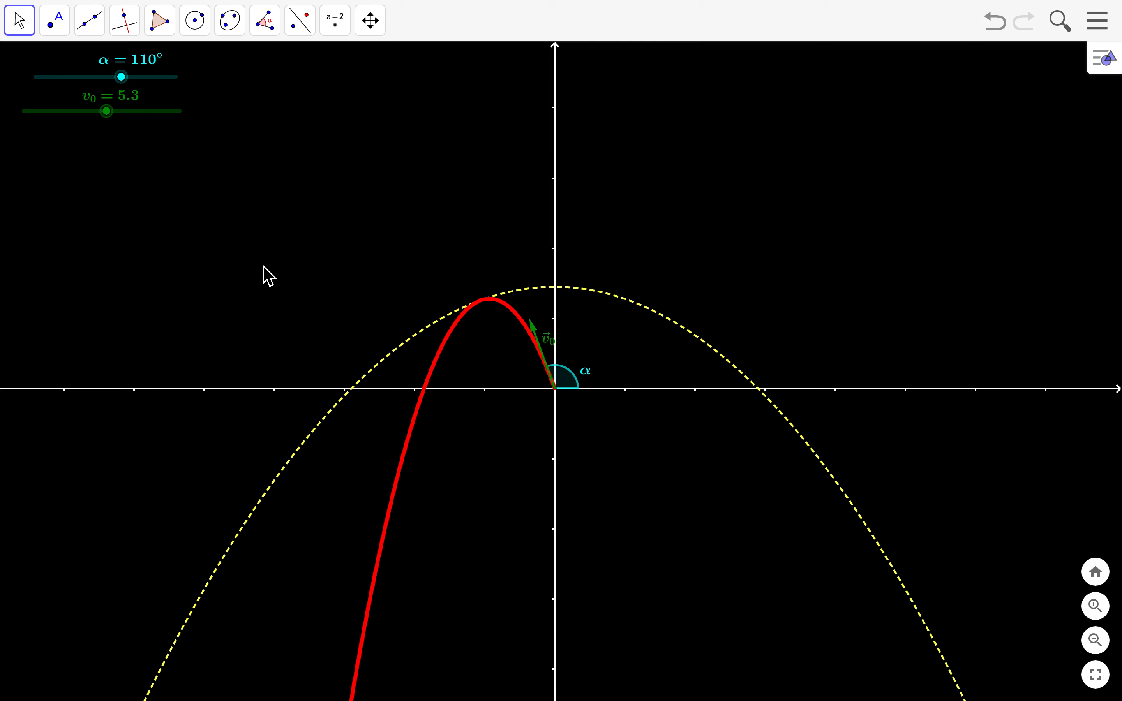
Start downloading the construction as a ggb file named safety-parabola.ggb in the demo folder.
{"action": "left_click", "coordinate": [1105, 25]}
{"action": "left_click", "coordinate": [965, 59]}
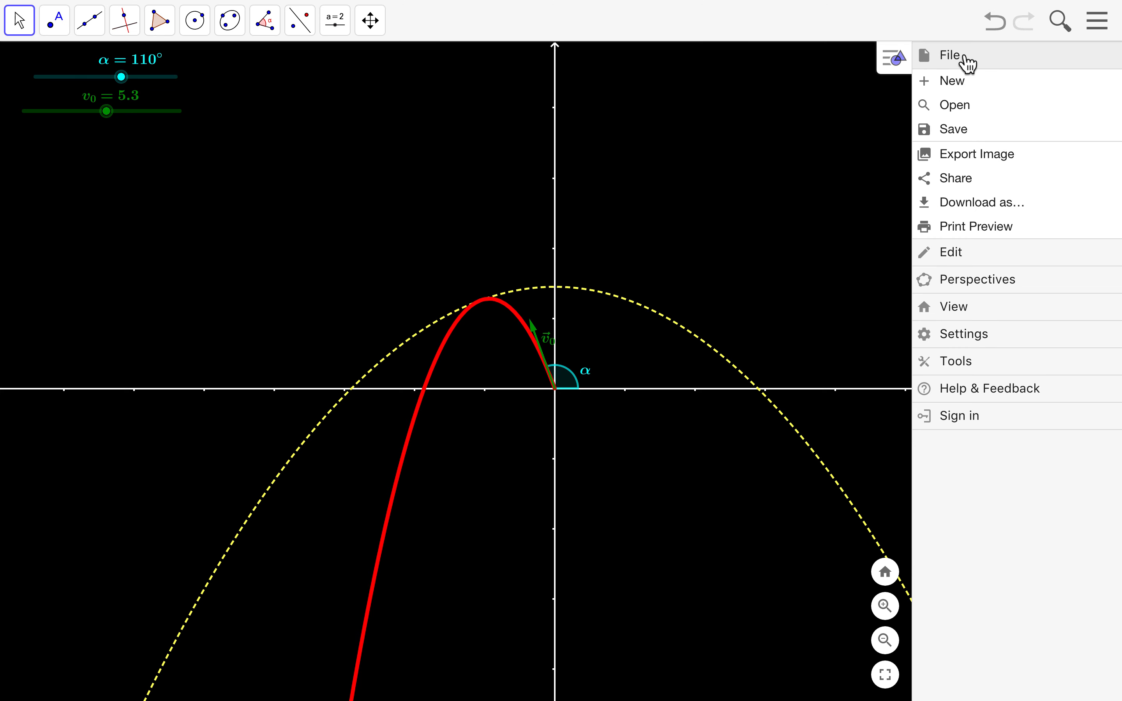
{"action": "left_click", "coordinate": [985, 215]}
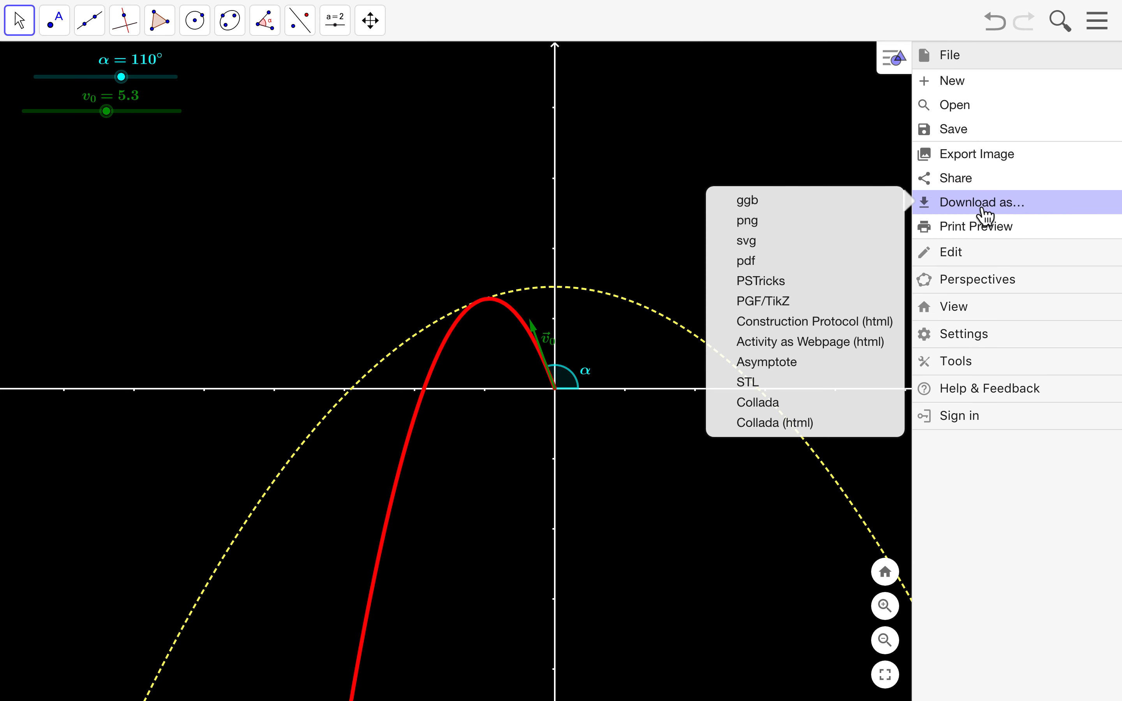
{"action": "left_click", "coordinate": [763, 204]}
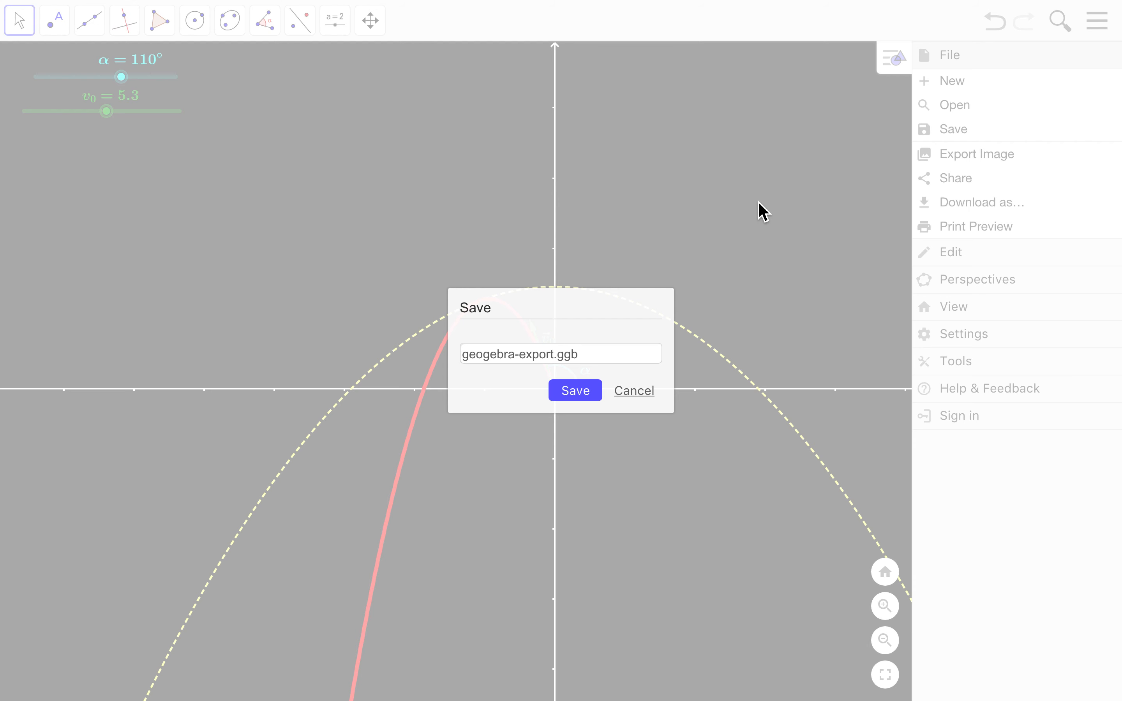
{"action": "left_click", "coordinate": [583, 393]}
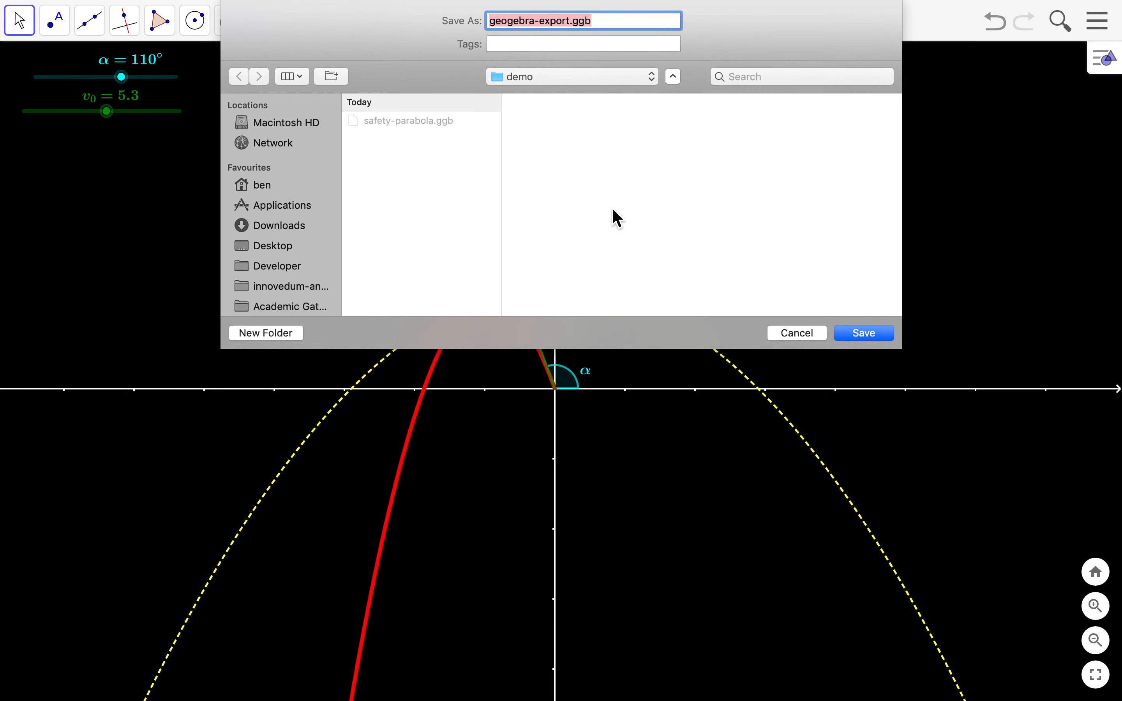
{"action": "left_click", "coordinate": [415, 122]}
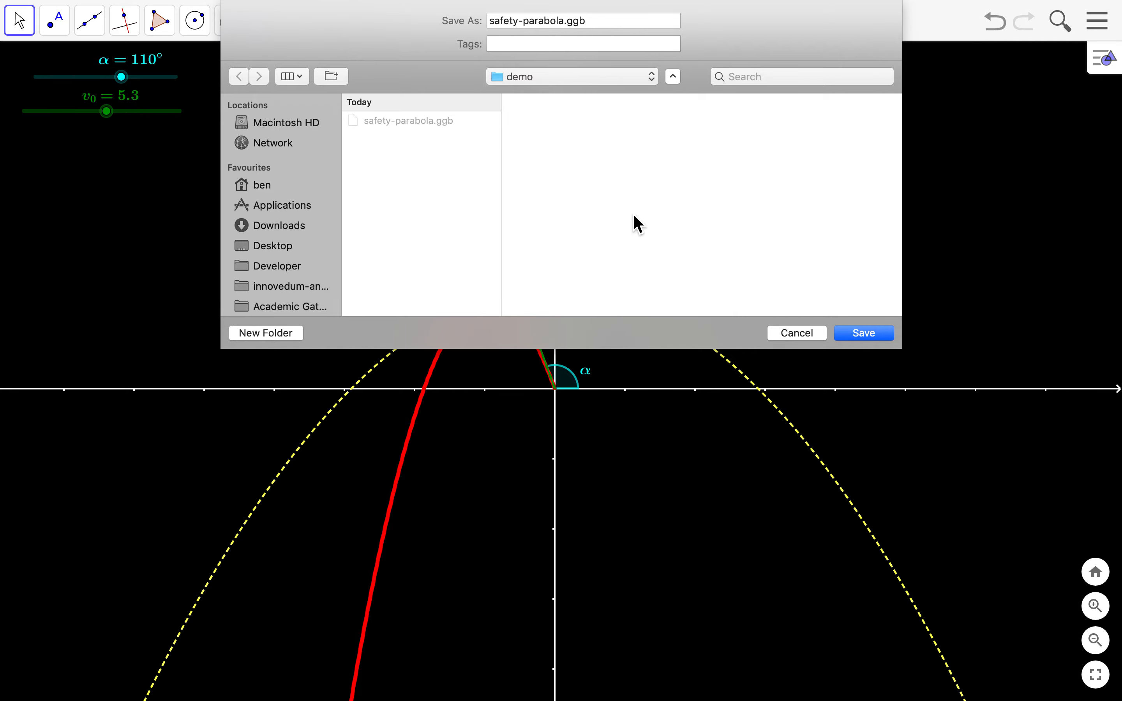
Delete the old safety-parabola.ggb from the innovedum-analysis demo folder in Finder, and save the new ggb file in GeoGebra.
{"action": "key", "text": "ctrl+Left"}
{"action": "left_click", "coordinate": [282, 684]}
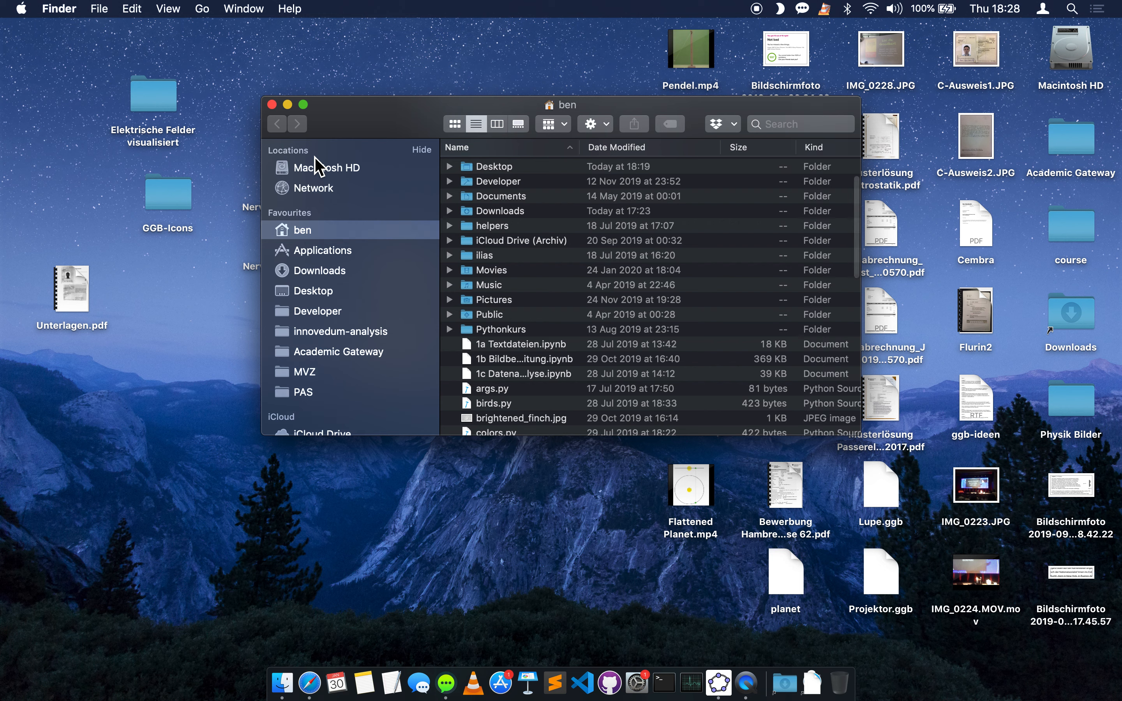
{"action": "left_click", "coordinate": [343, 332]}
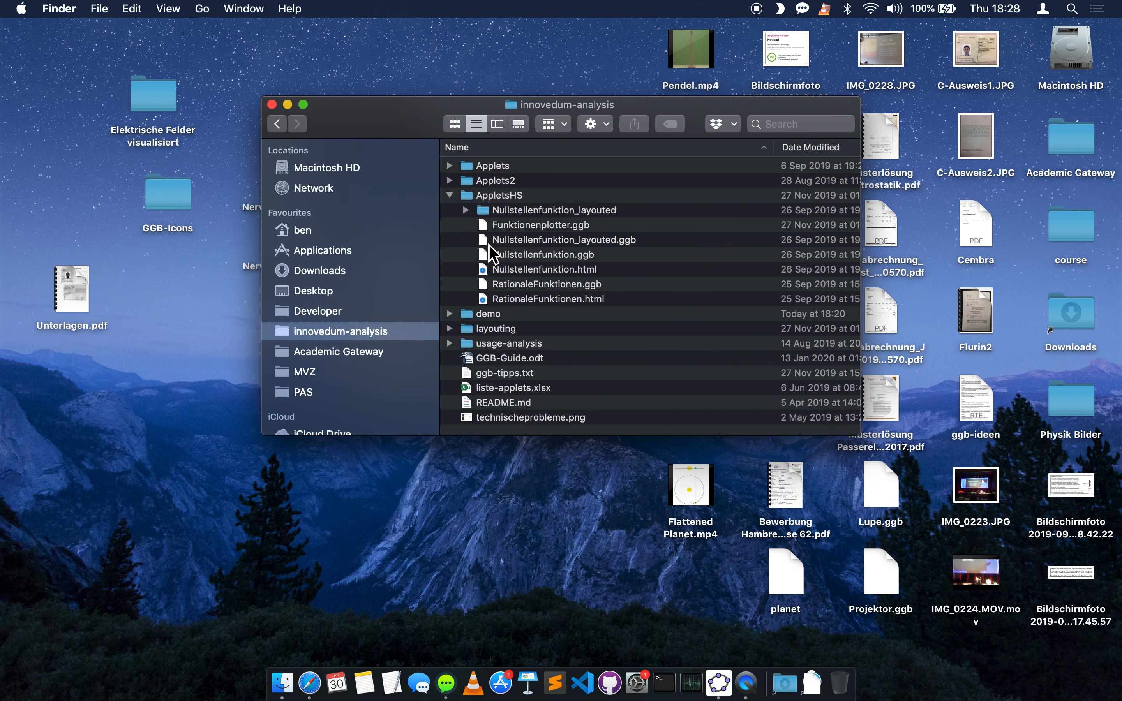
{"action": "double_click", "coordinate": [497, 314]}
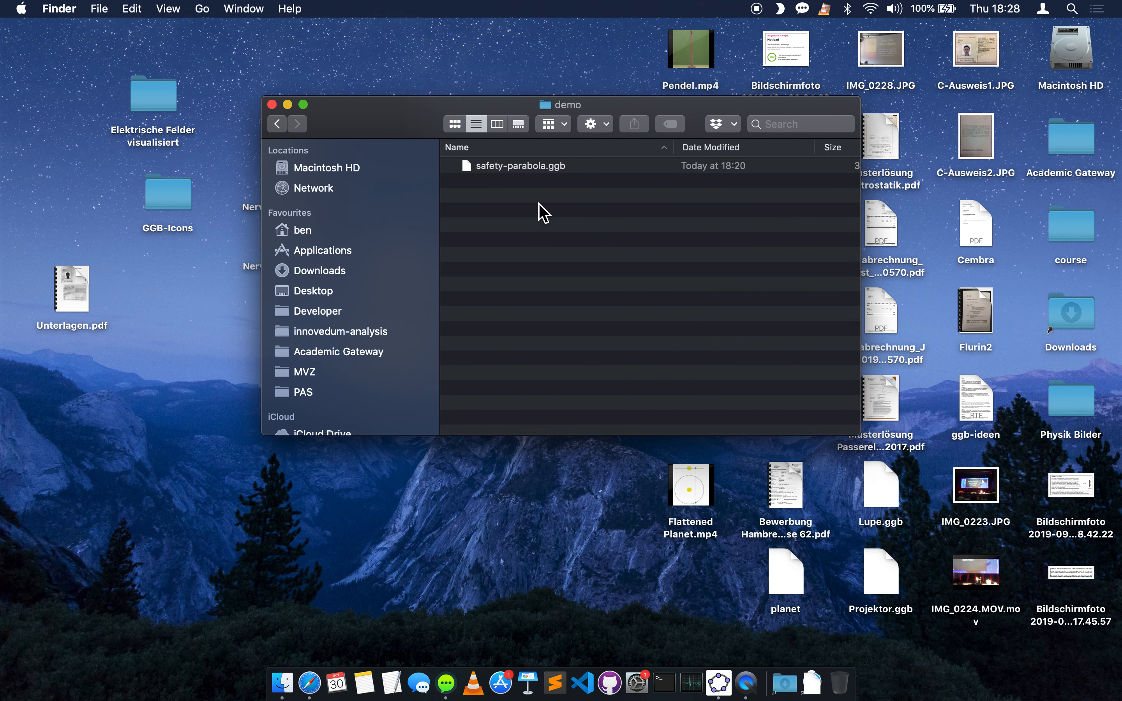
{"action": "left_click", "coordinate": [575, 167]}
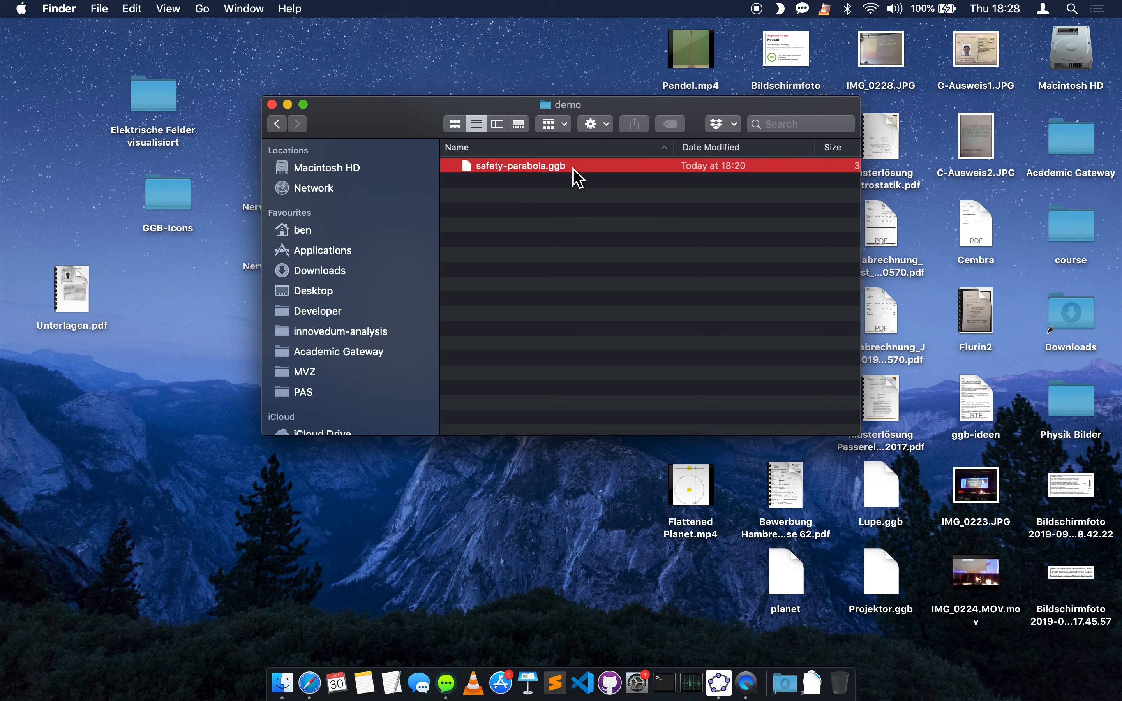
{"action": "key", "text": "super+BackSpace"}
{"action": "key", "text": "super+Tab"}
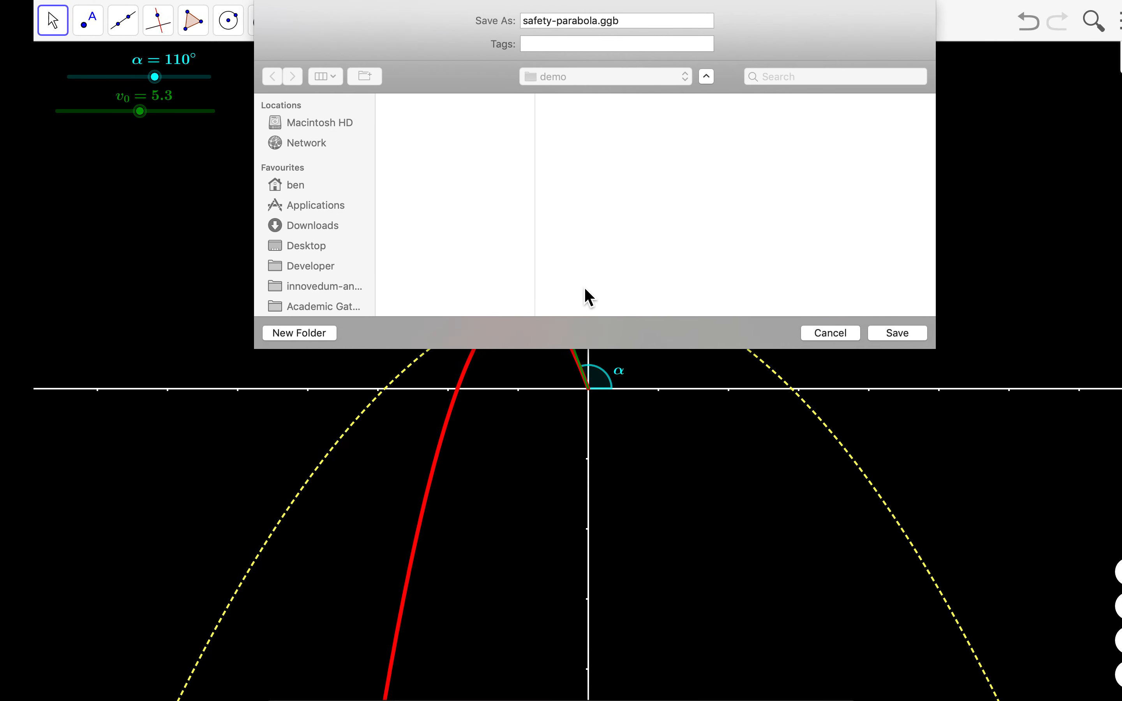
{"action": "left_click", "coordinate": [865, 335]}
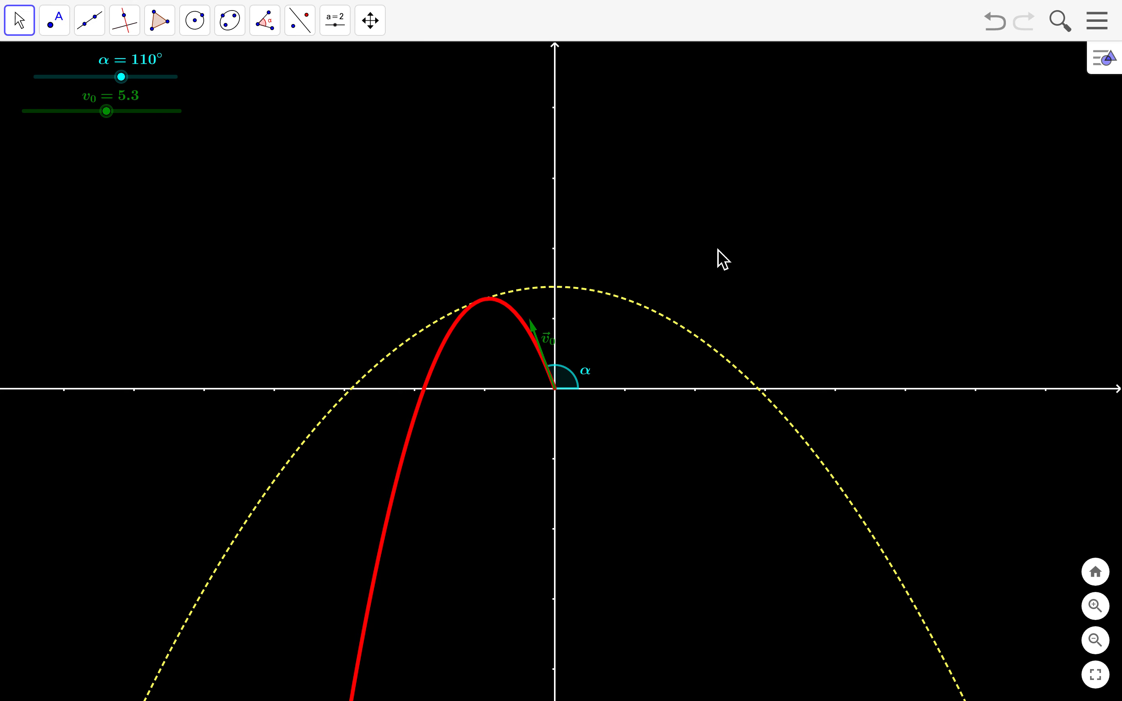
Export the construction as an HTML activity webpage named safety-parabola.html in the demo folder.
{"action": "left_click", "coordinate": [1103, 24]}
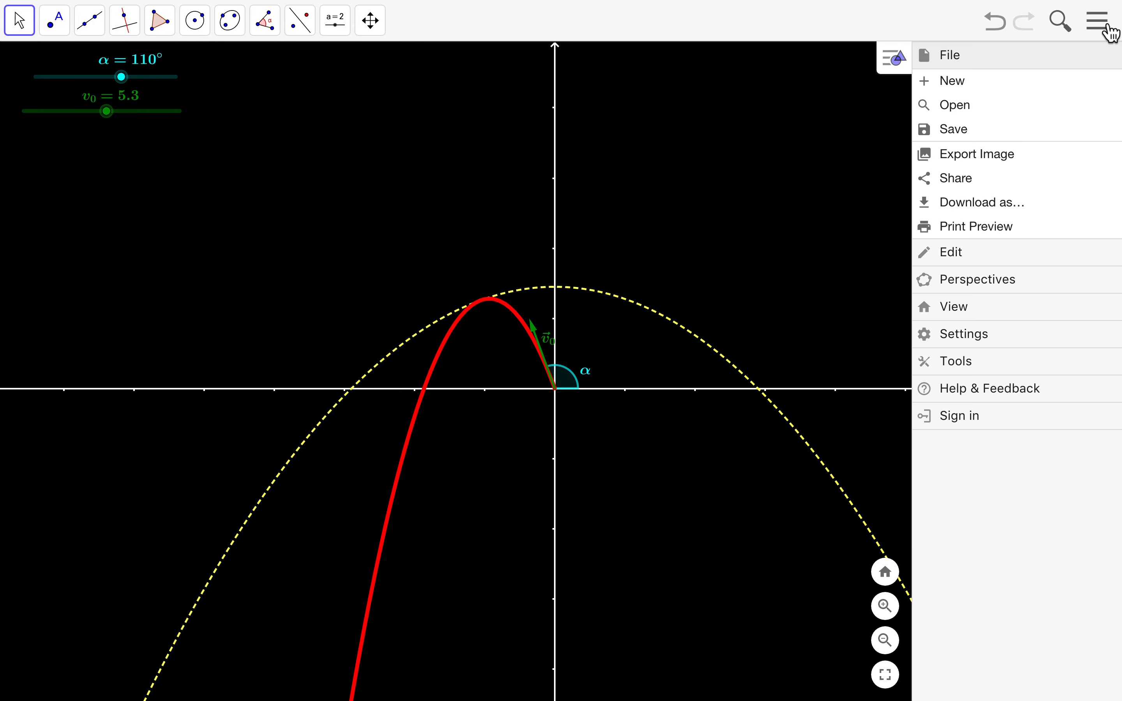
{"action": "left_click", "coordinate": [952, 212]}
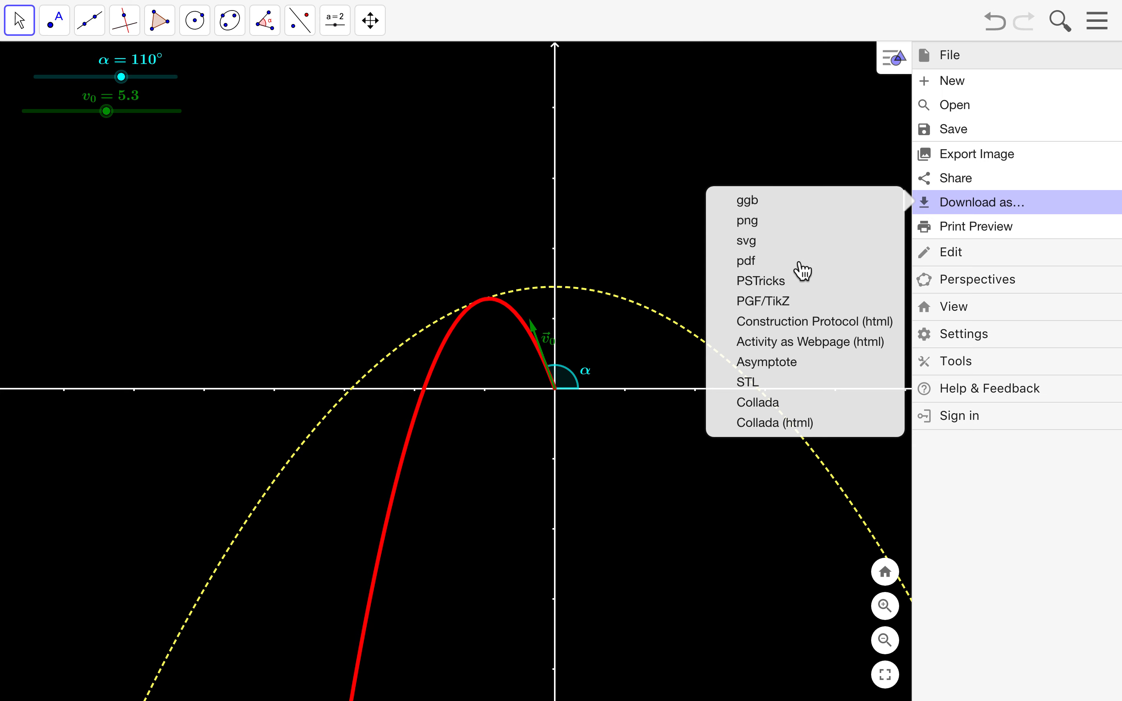
{"action": "left_click", "coordinate": [817, 343]}
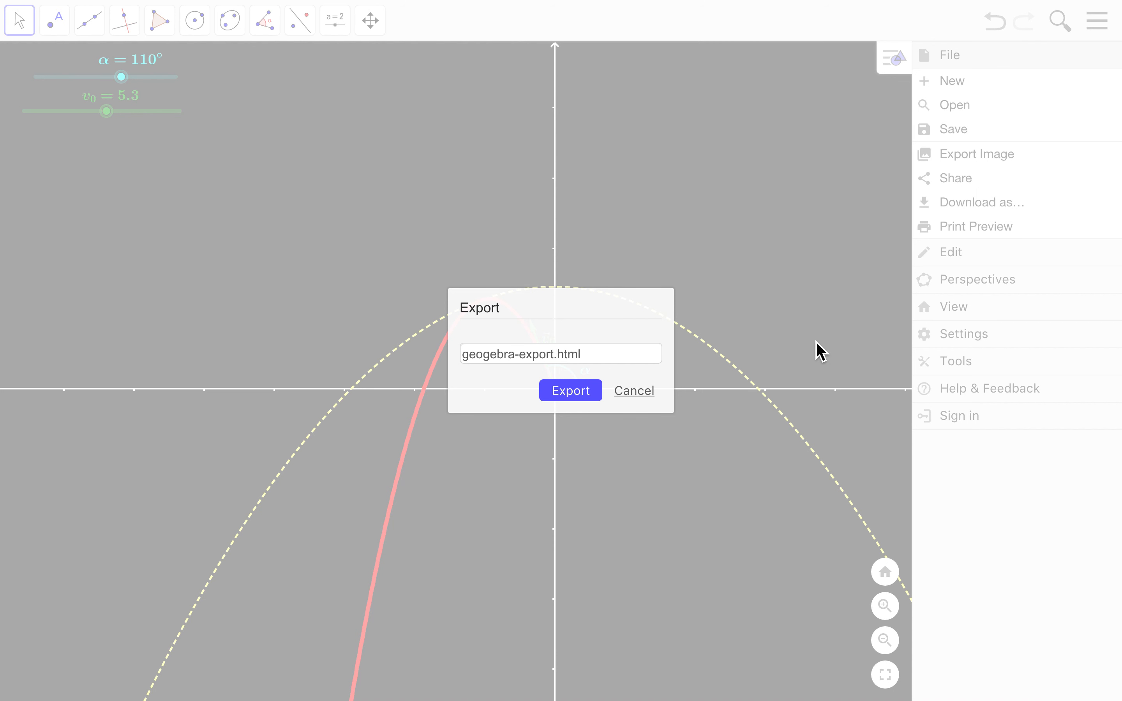
{"action": "left_click", "coordinate": [580, 397]}
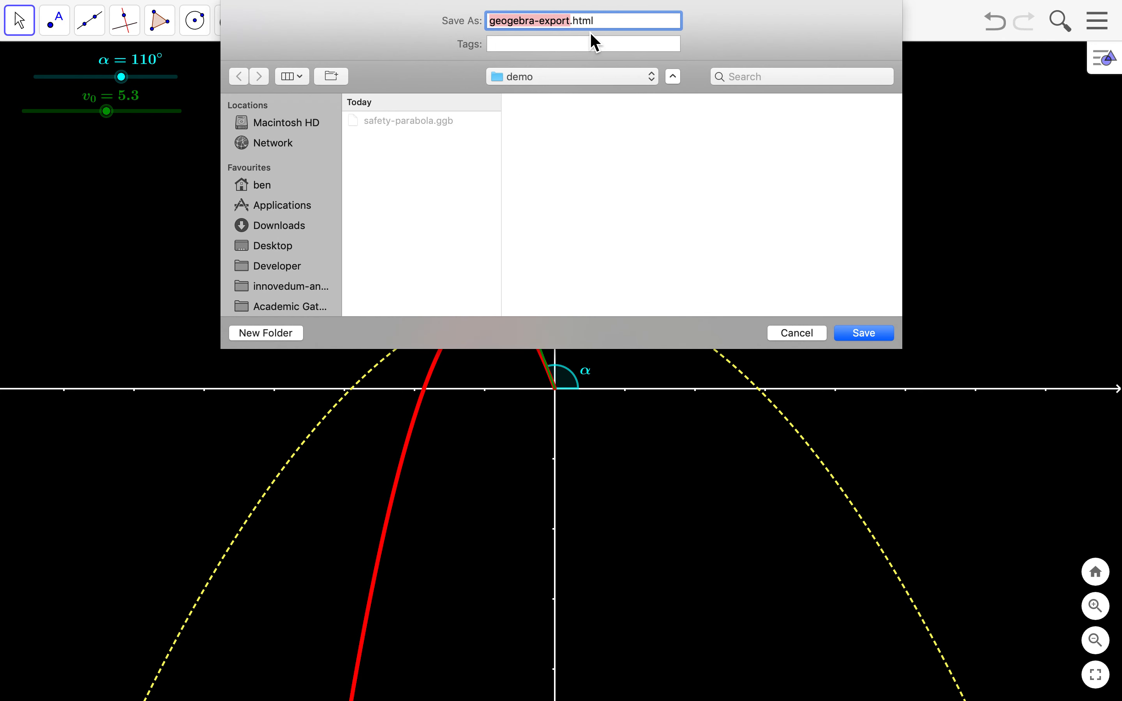
{"action": "type", "text": "sa"}
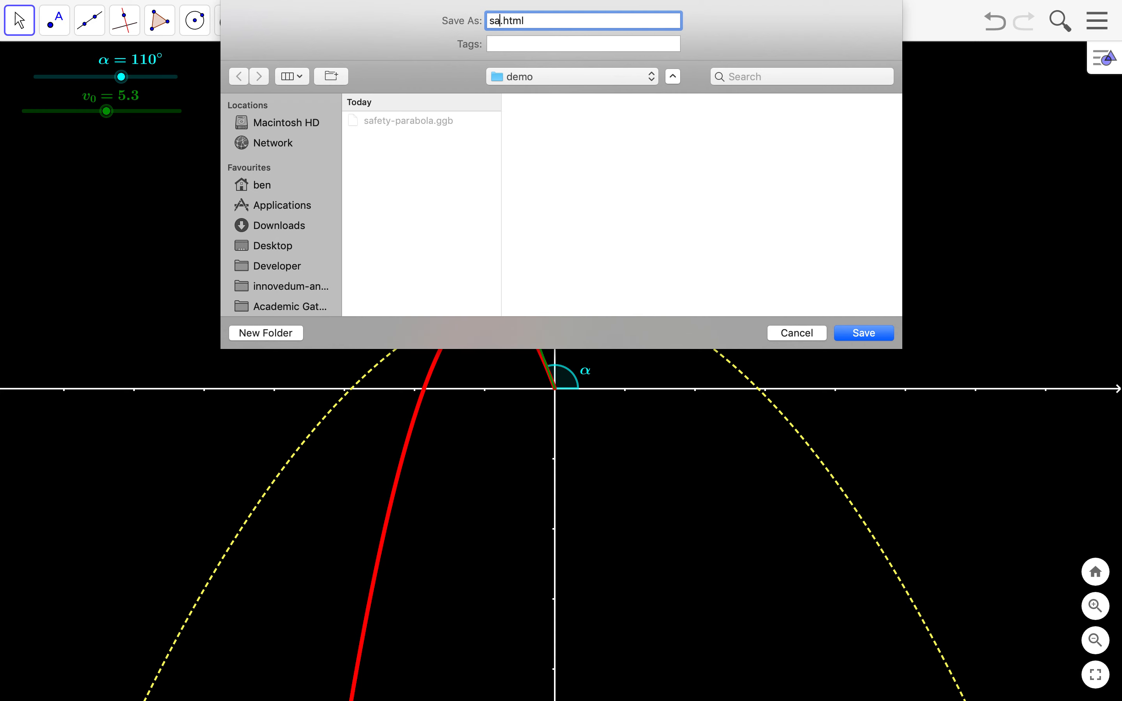
{"action": "type", "text": "fety-prabola"}
{"action": "key", "text": "Return"}
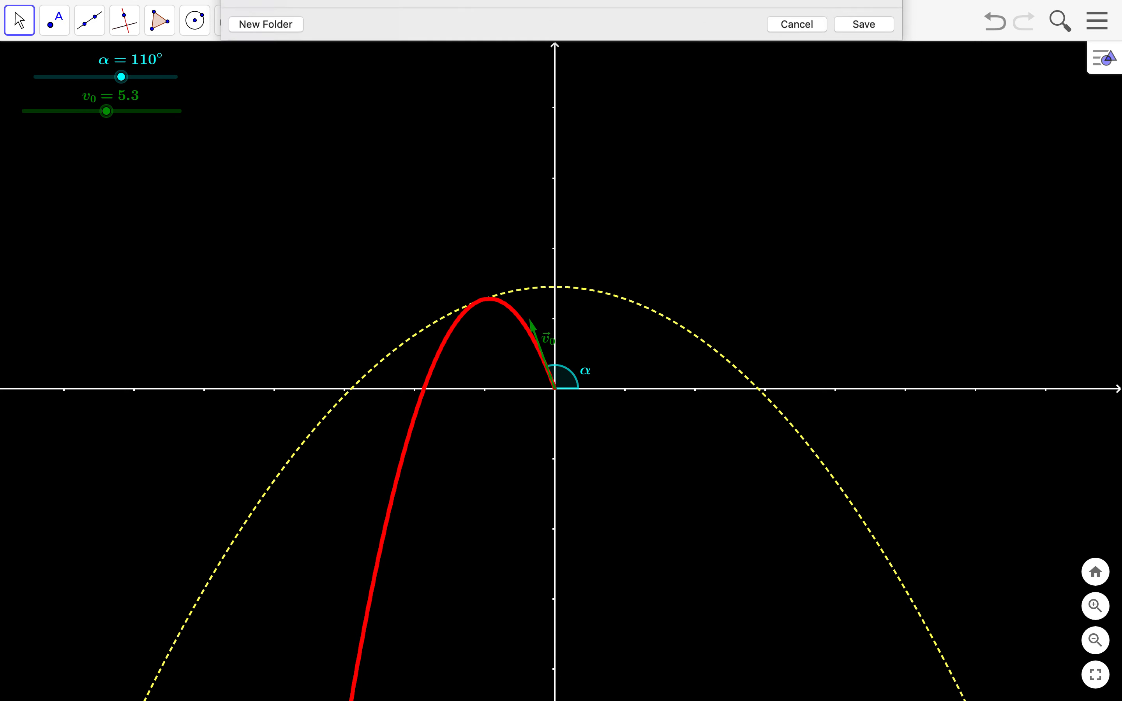
Open the exported safety-parabola.html from the demo folder in Safari and move the browser window up on the desktop.
{"action": "key", "text": "ctrl+Left"}
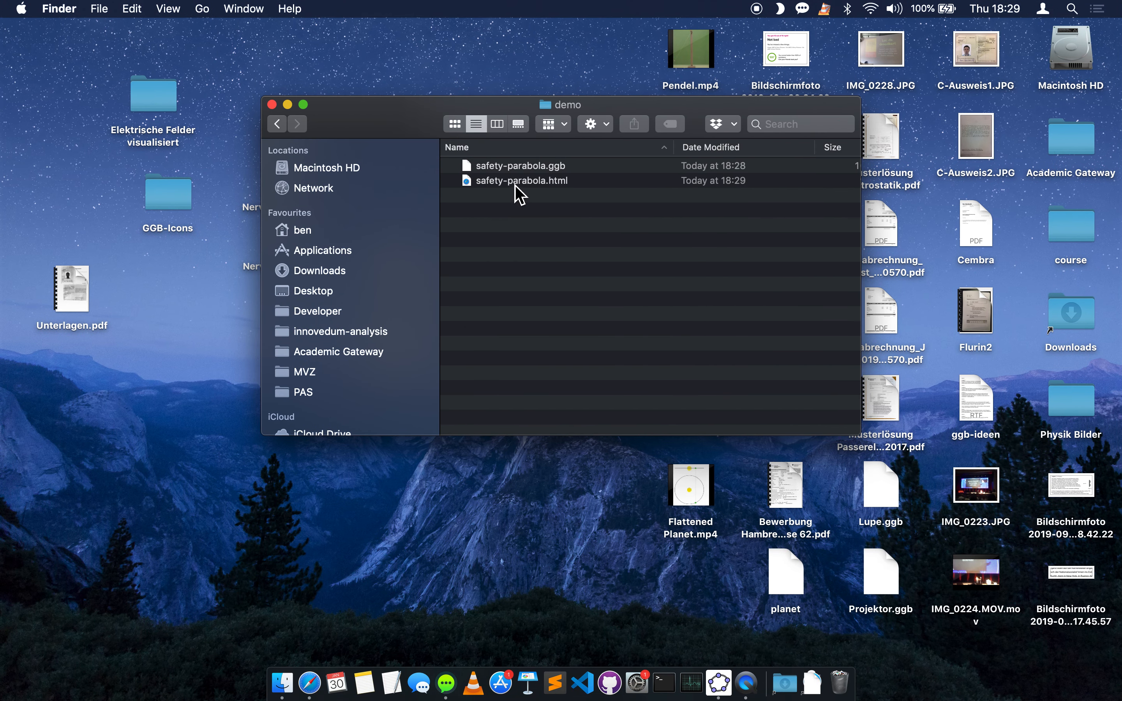
{"action": "left_click", "coordinate": [309, 683]}
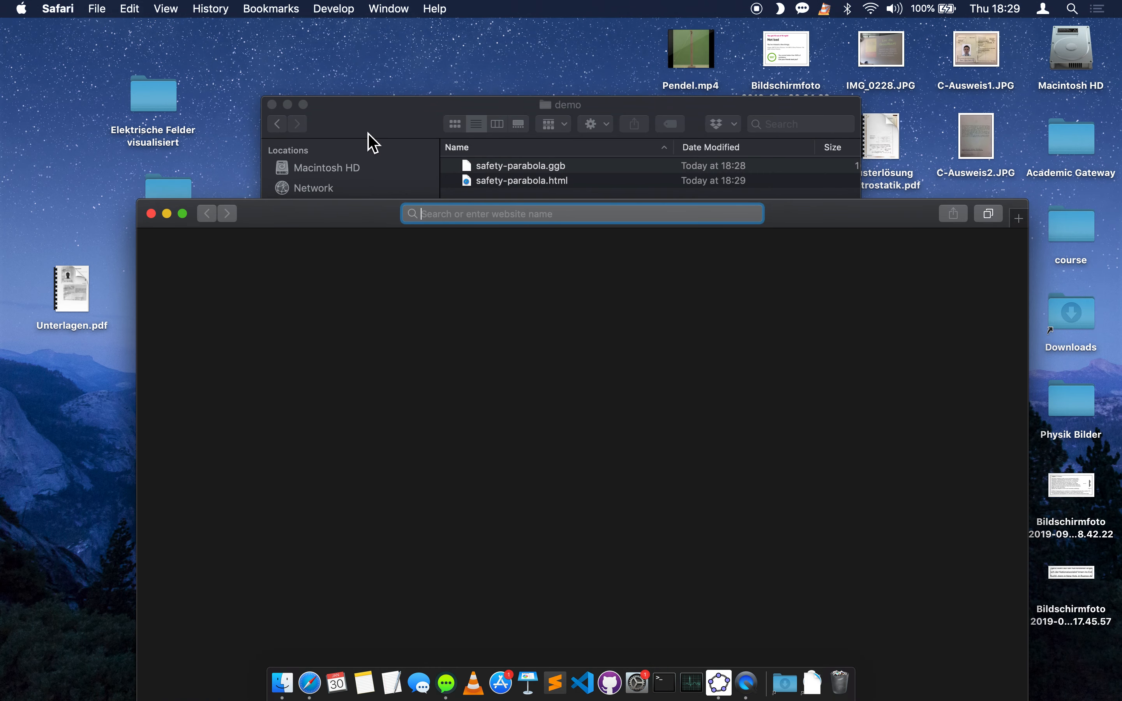
{"action": "left_click", "coordinate": [364, 130]}
{"action": "left_click_drag", "start_coordinate": [498, 183], "coordinate": [216, 334]}
{"action": "left_click", "coordinate": [253, 213]}
{"action": "left_click_drag", "start_coordinate": [271, 221], "coordinate": [254, 33]}
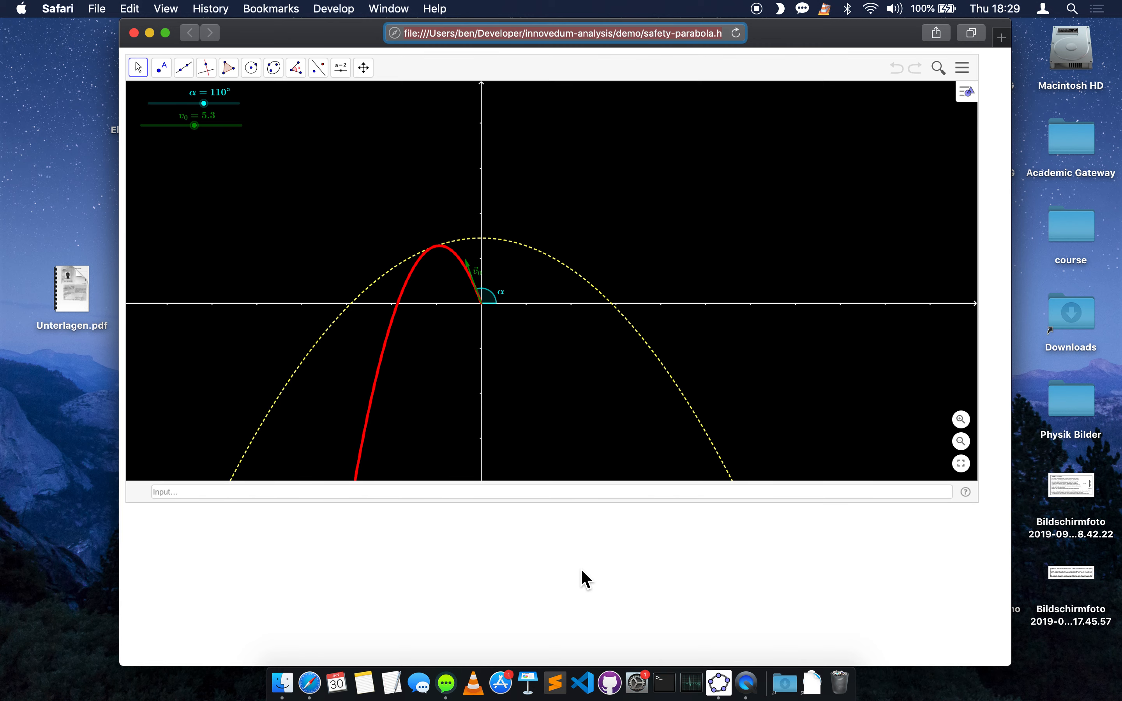
Examine the exported applet in the browser by shifting its graphics view and checking its main menu and toolbar.
{"action": "left_click_drag", "start_coordinate": [553, 411], "coordinate": [634, 411]}
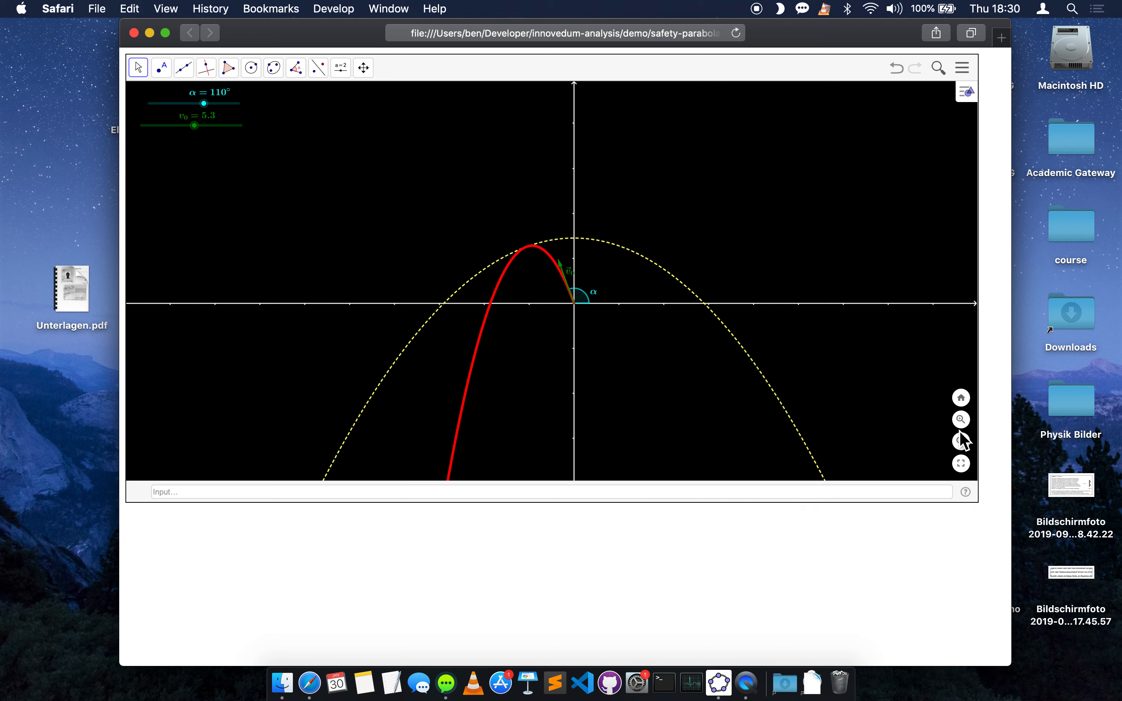
{"action": "left_click", "coordinate": [966, 74]}
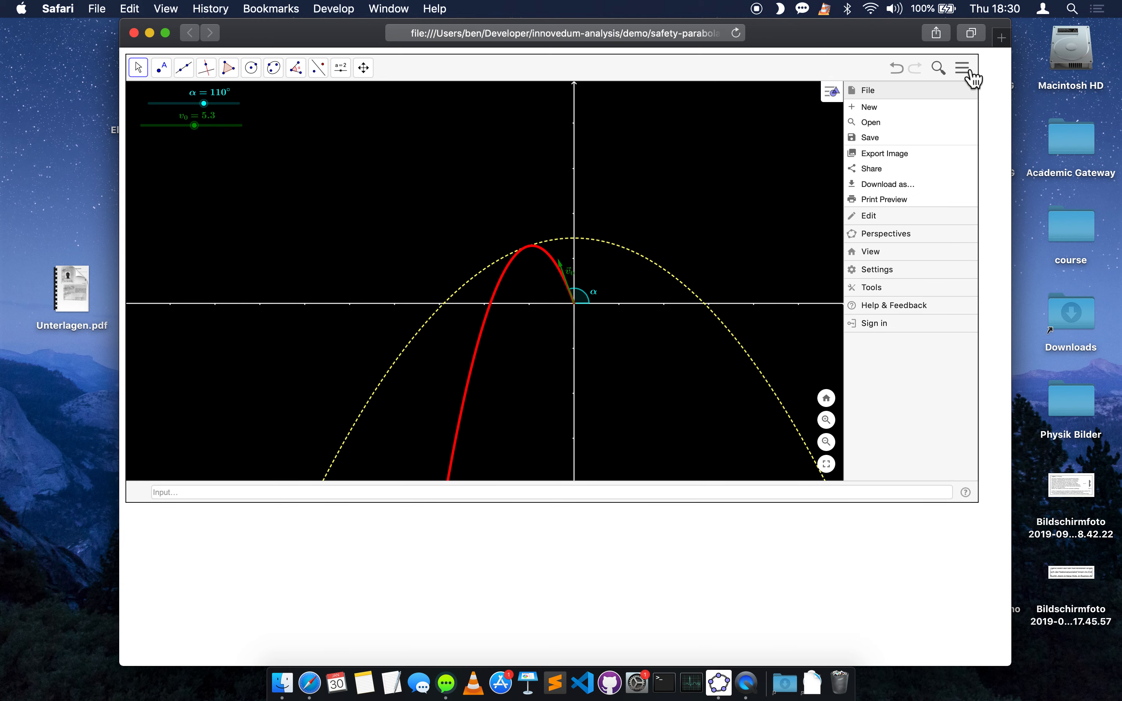
{"action": "left_click", "coordinate": [969, 74]}
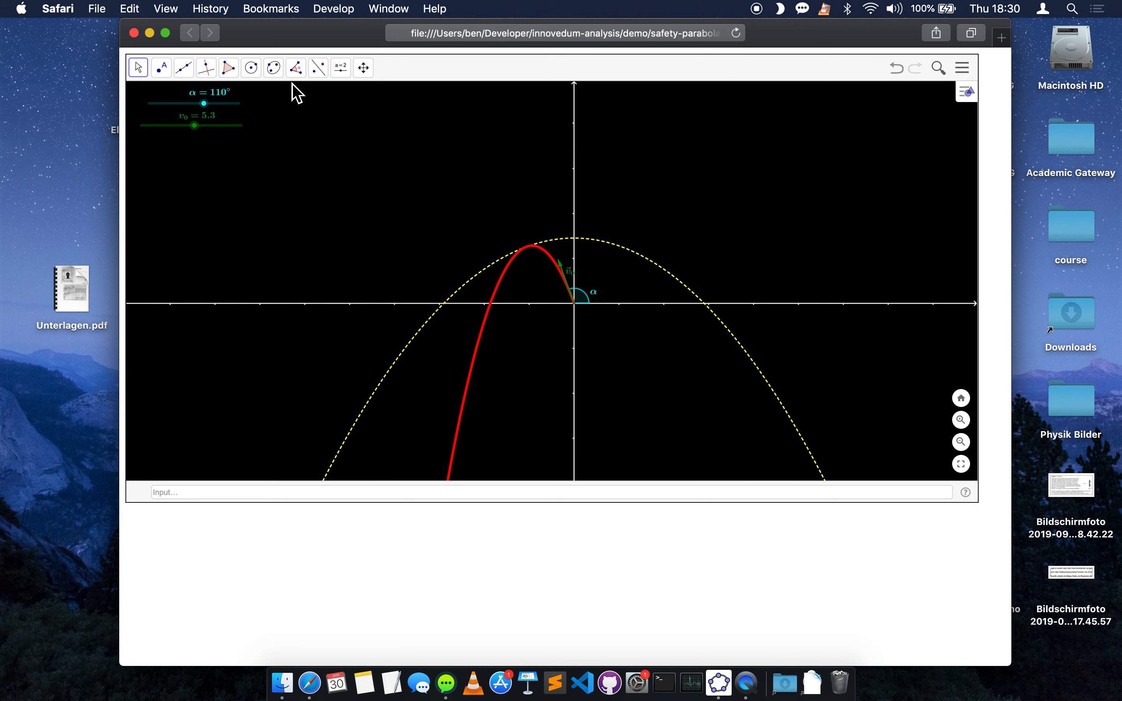
{"action": "left_click", "coordinate": [368, 74]}
{"action": "key", "text": "Escape"}
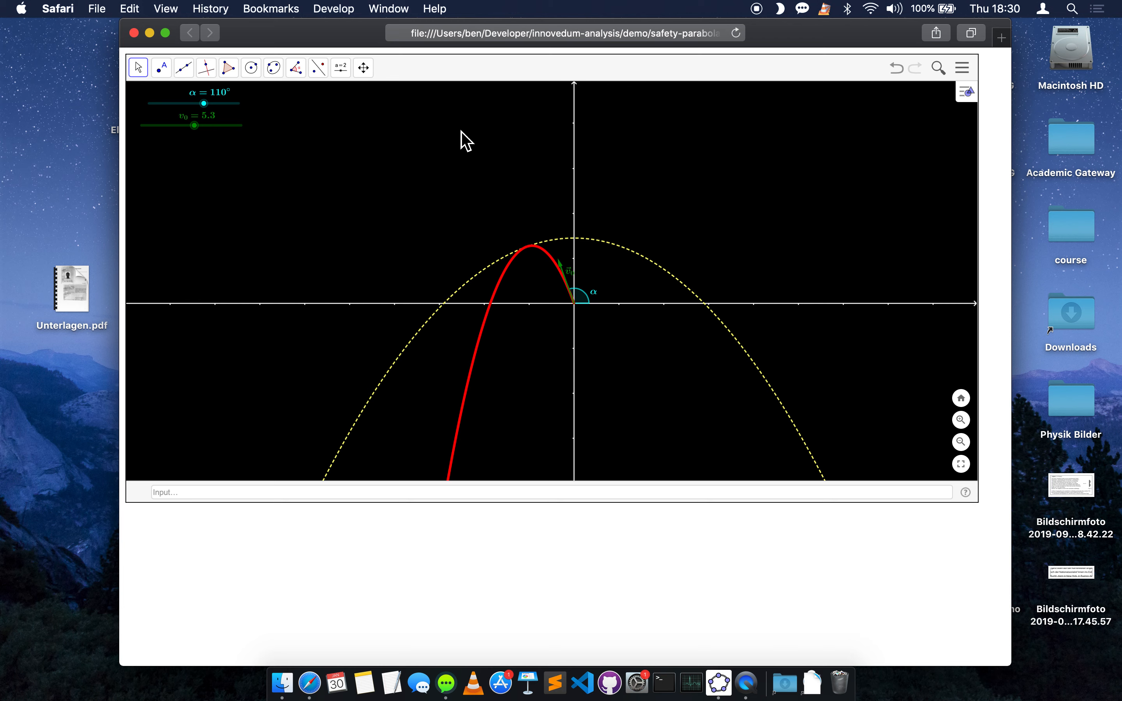